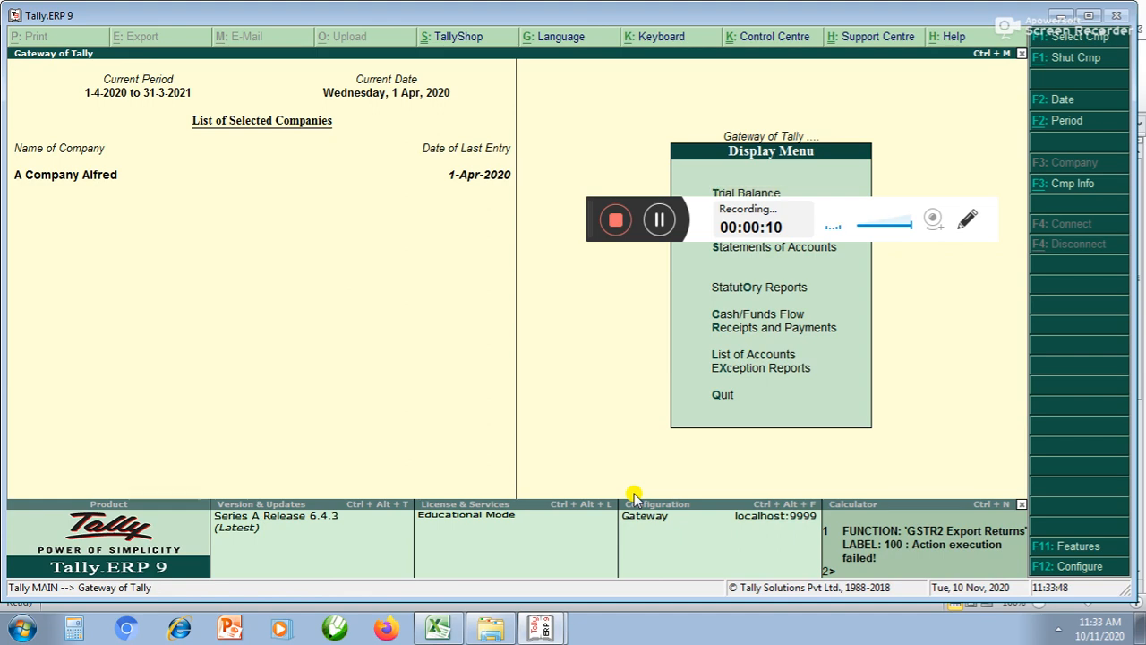
Step: Open the GST Reports list under Statutory Reports and highlight GSTR-3B
key("Return")
key("Return")
key("Down")
key("Down")
key("Down")
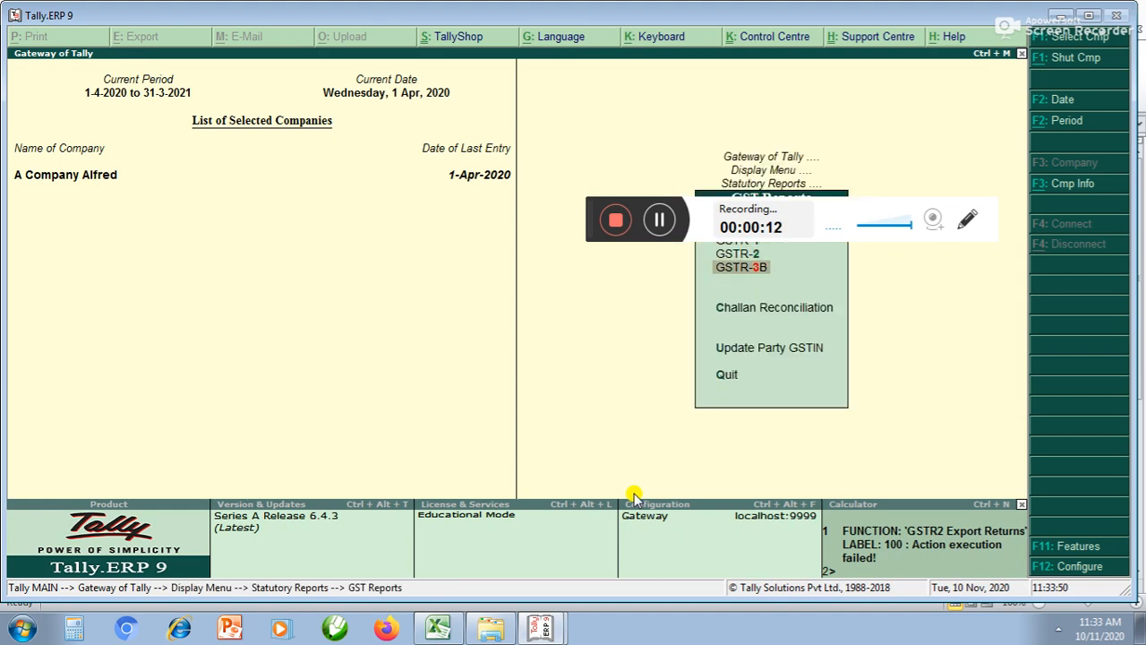
key("Up")
key("Up")
key("Up")
key("Down")
key("Up")
key("Down")
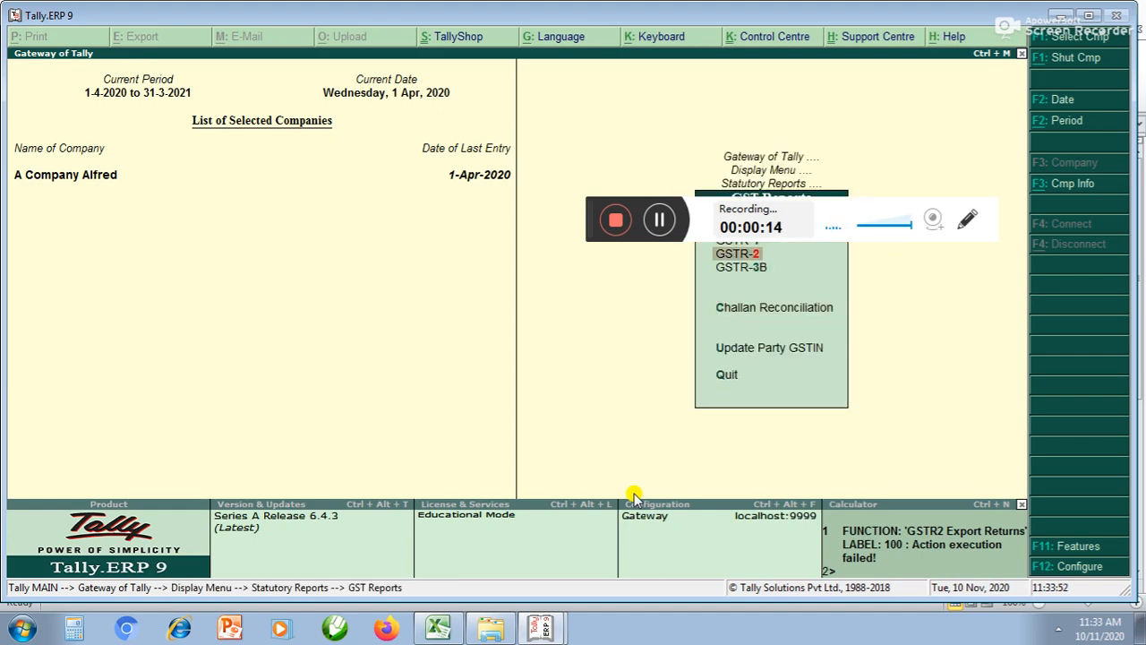
key("Up")
key("Down")
key("Up")
key("Up")
key("Down")
key("Up")
key("Down")
key("Down")
key("Down")
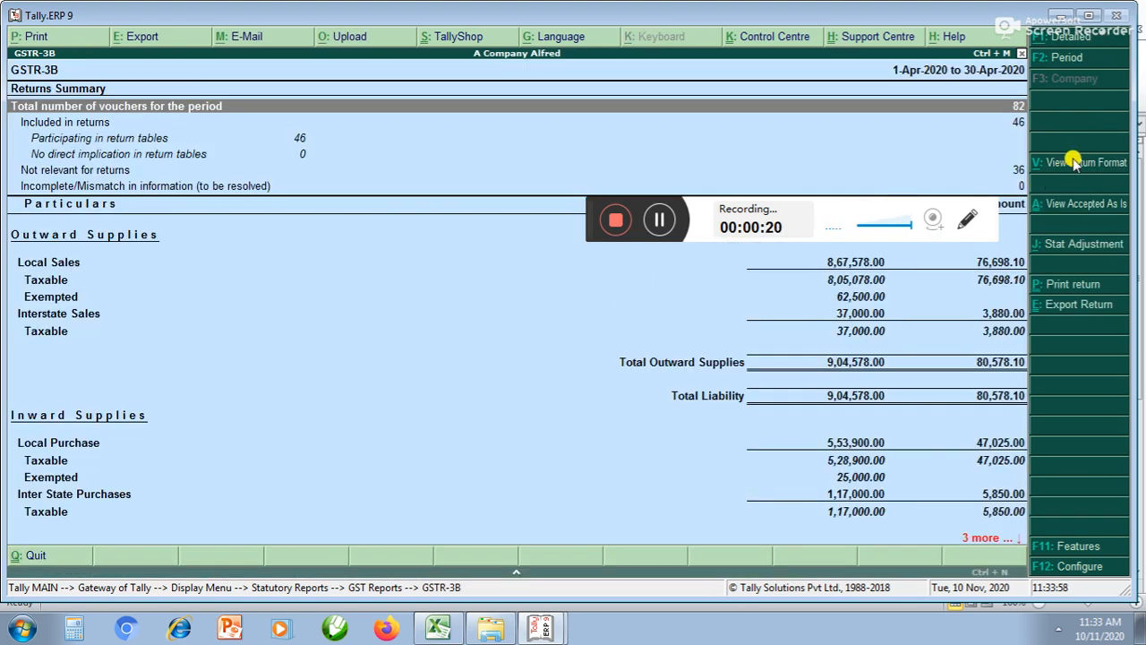
Step: Limit the GSTR-3B report period to 1-Apr-2020 and show its detailed breakdown
left_click(1078, 165)
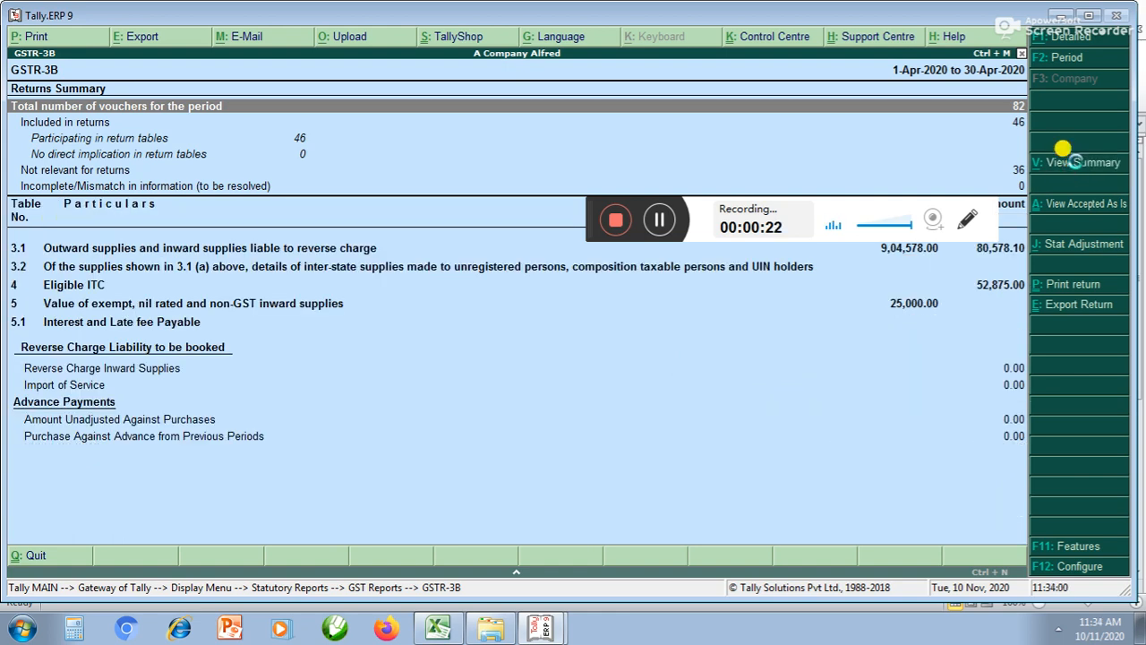
left_click(1075, 161)
left_click(1061, 59)
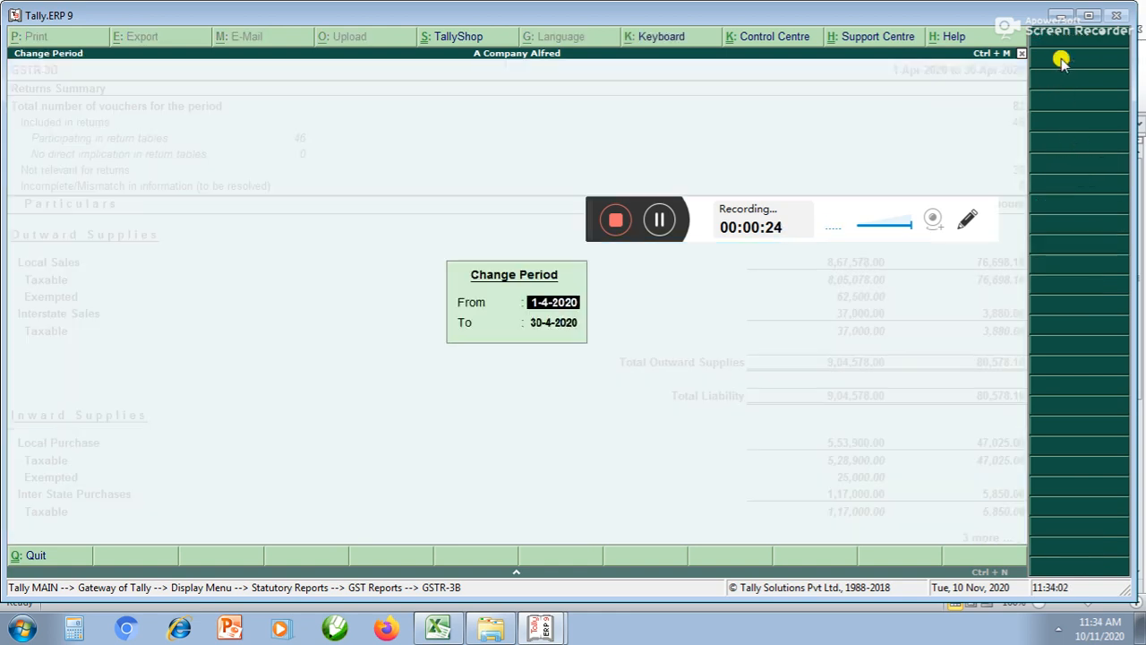
key("Return")
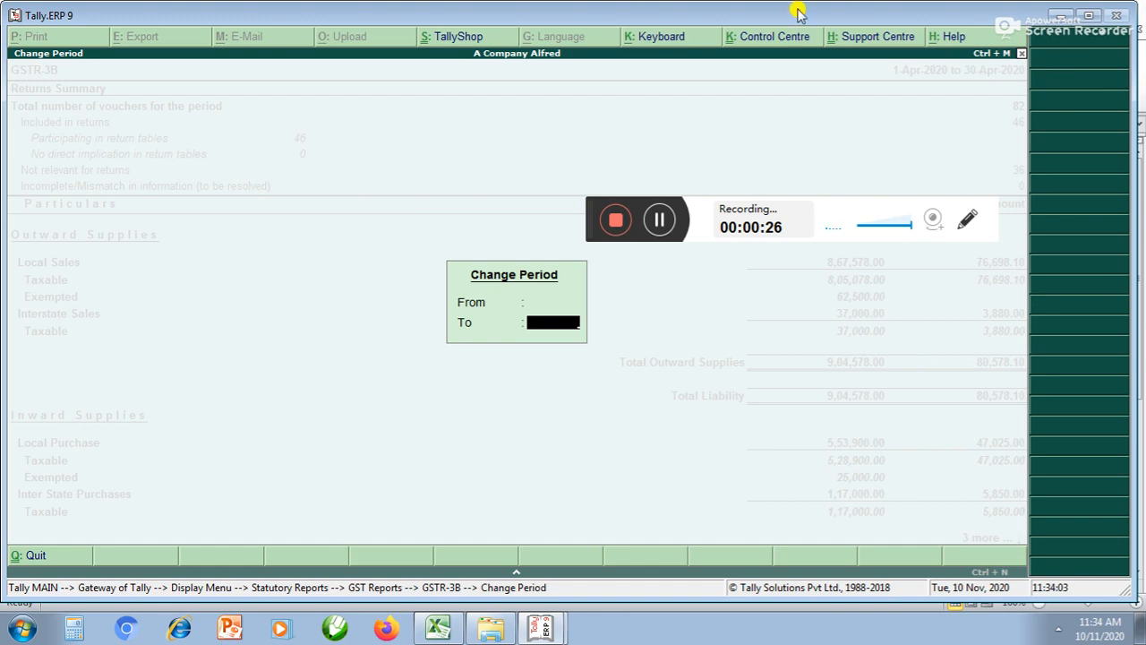
key("Return")
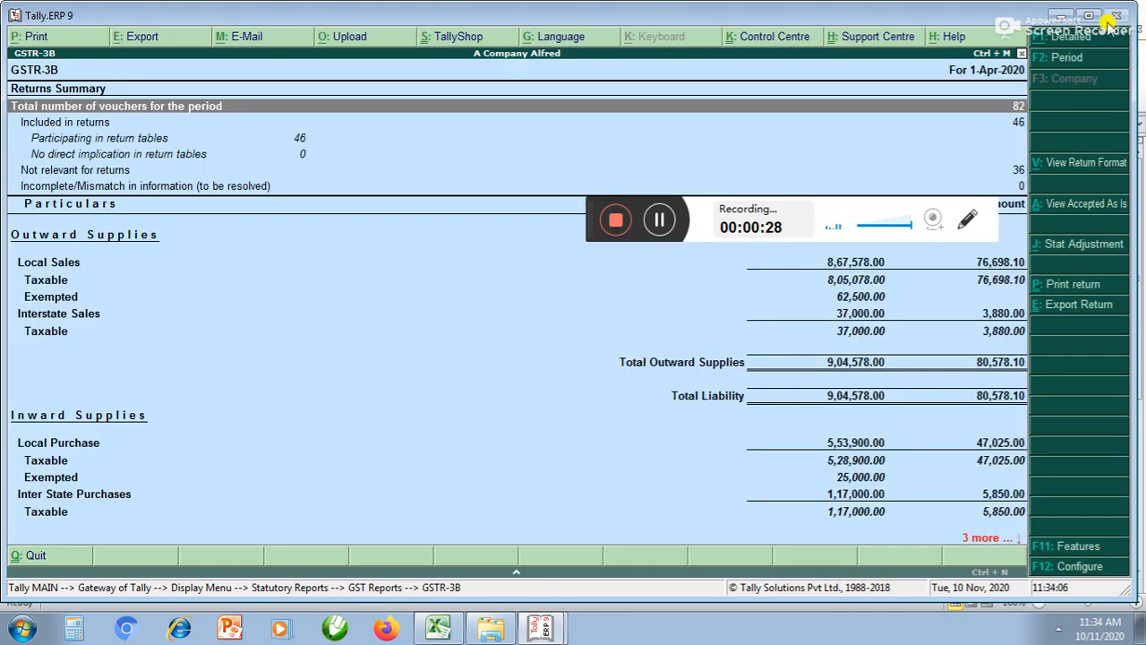
left_click(1067, 37)
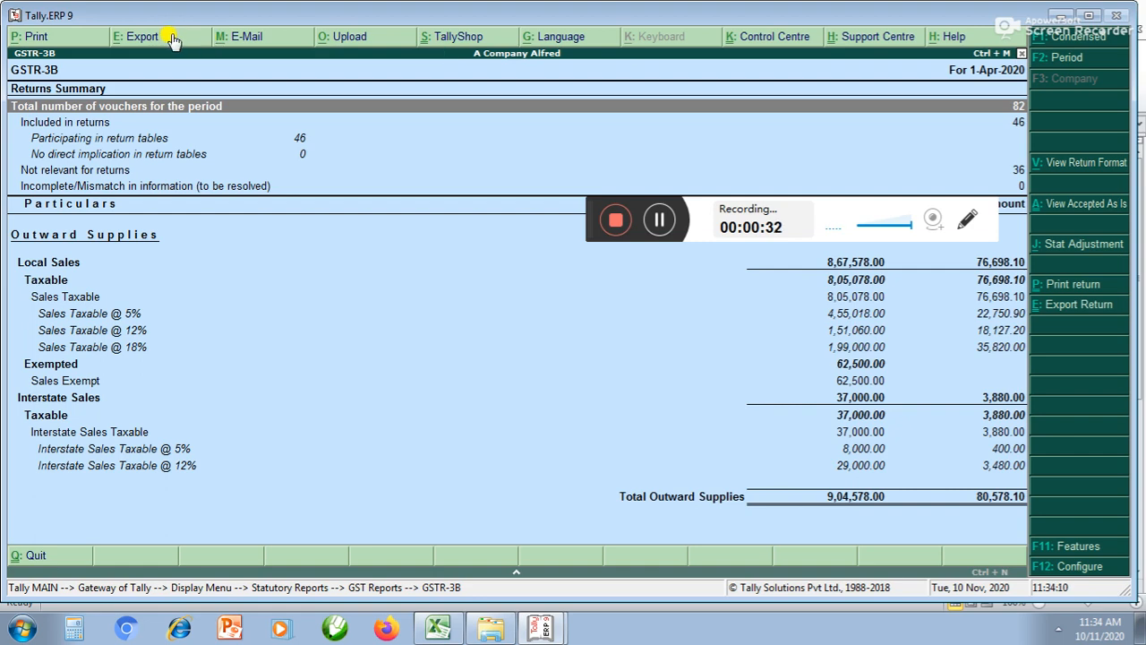
Step: Switch to Excel and bring up the GST Computation sheet in the DayBook workbook
key("alt+Tab")
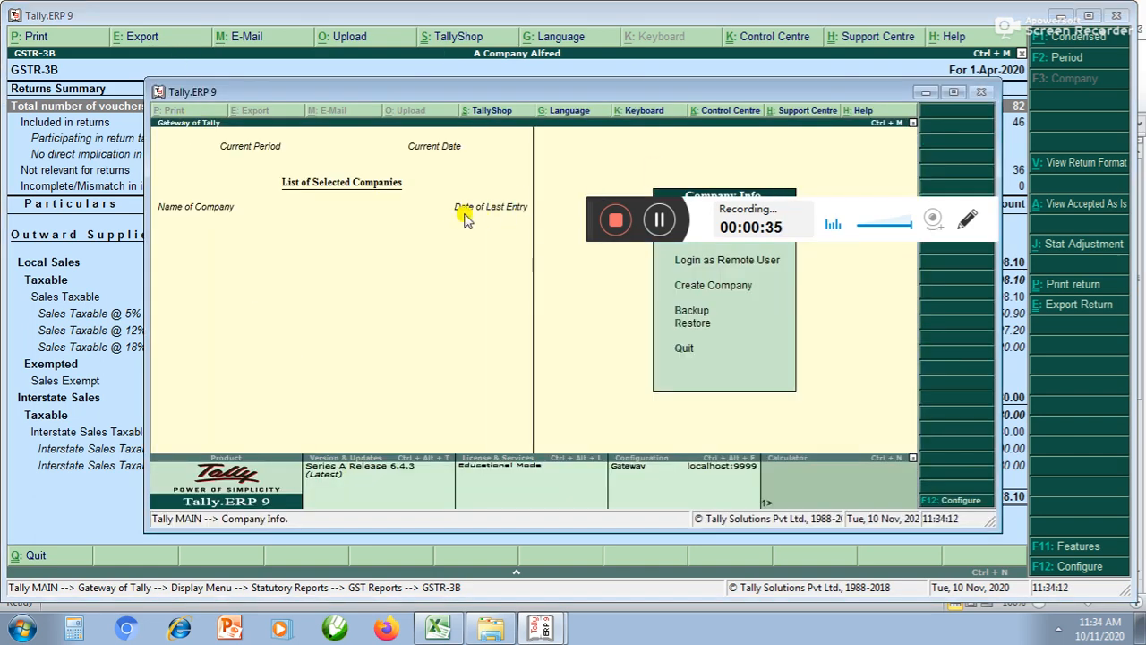
key("Escape")
key("Return")
key("alt+Tab")
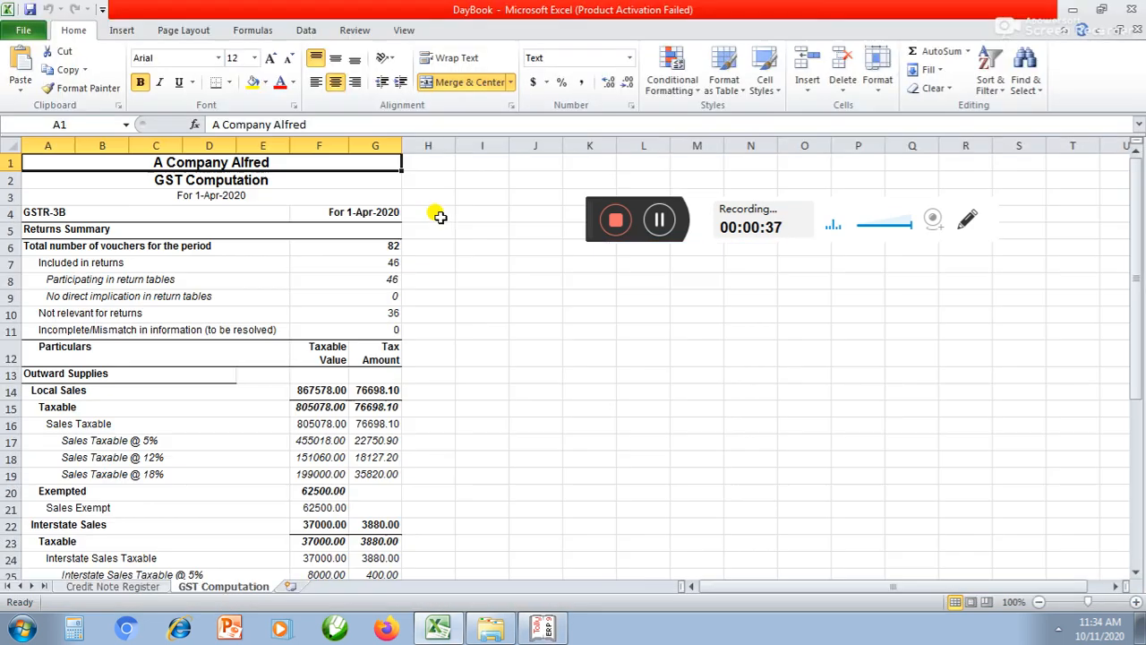
left_click_drag(277, 262, 253, 279)
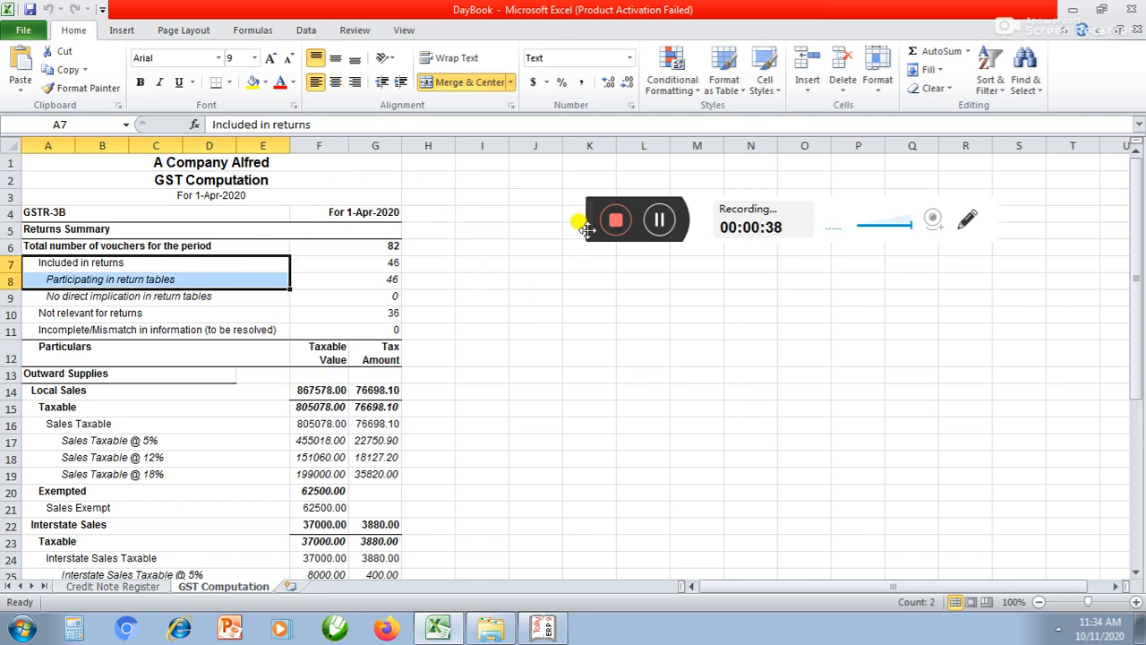
left_click_drag(587, 229, 736, 125)
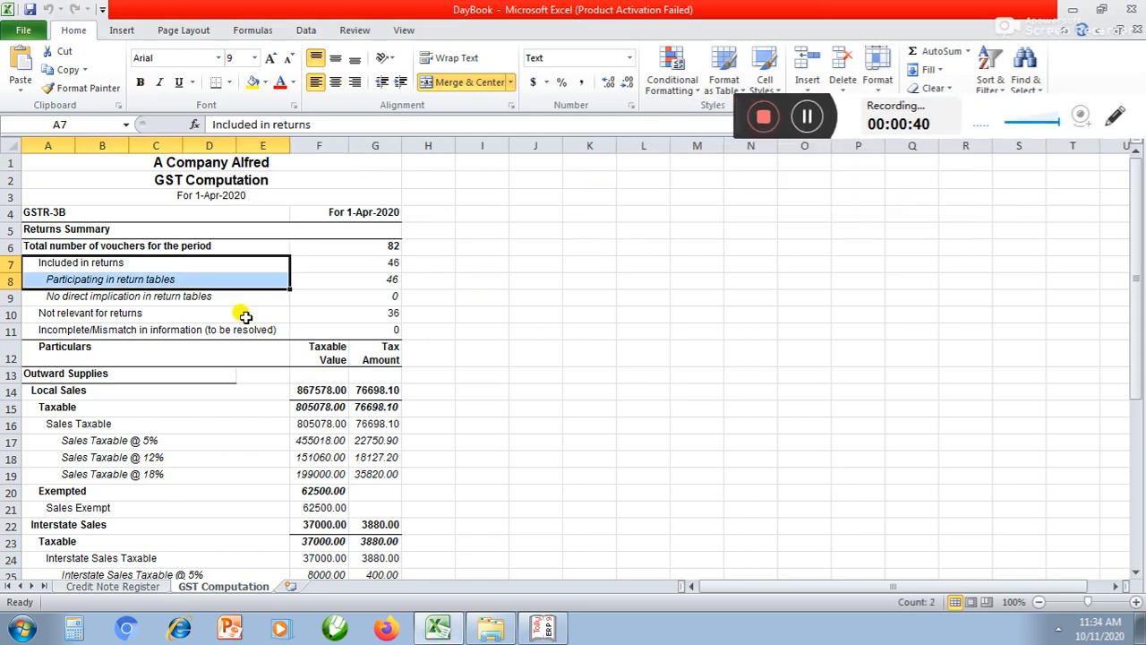
left_click(192, 298)
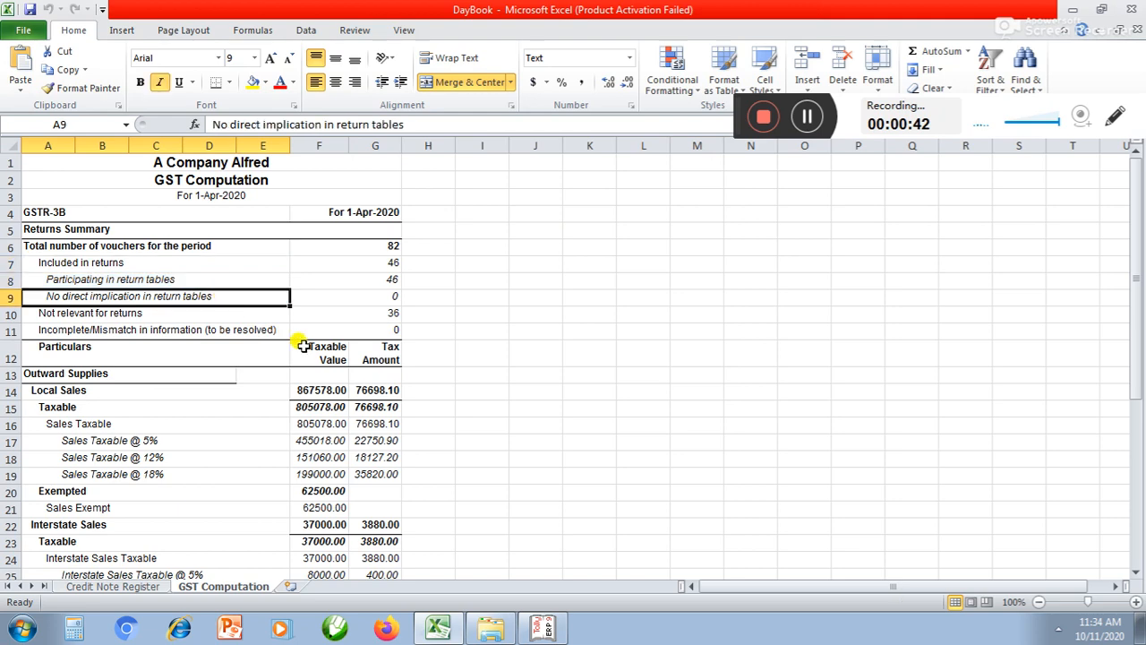
Step: Delete the Credit Note Register sheet from the DayBook workbook
left_click(121, 589)
right_click(123, 588)
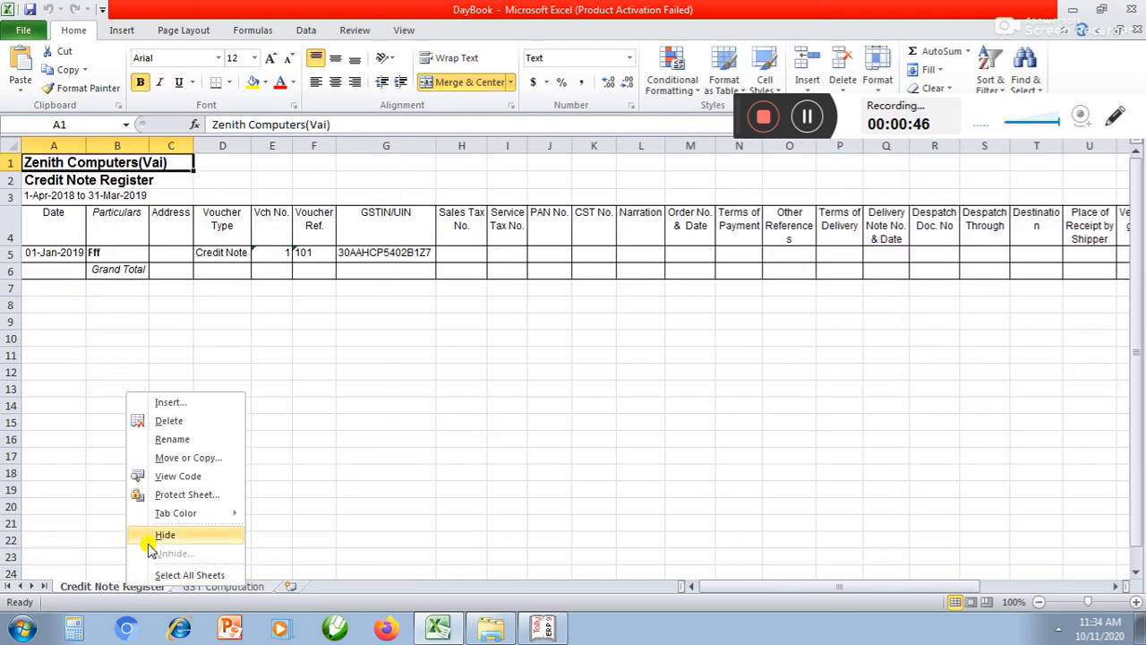
left_click(170, 420)
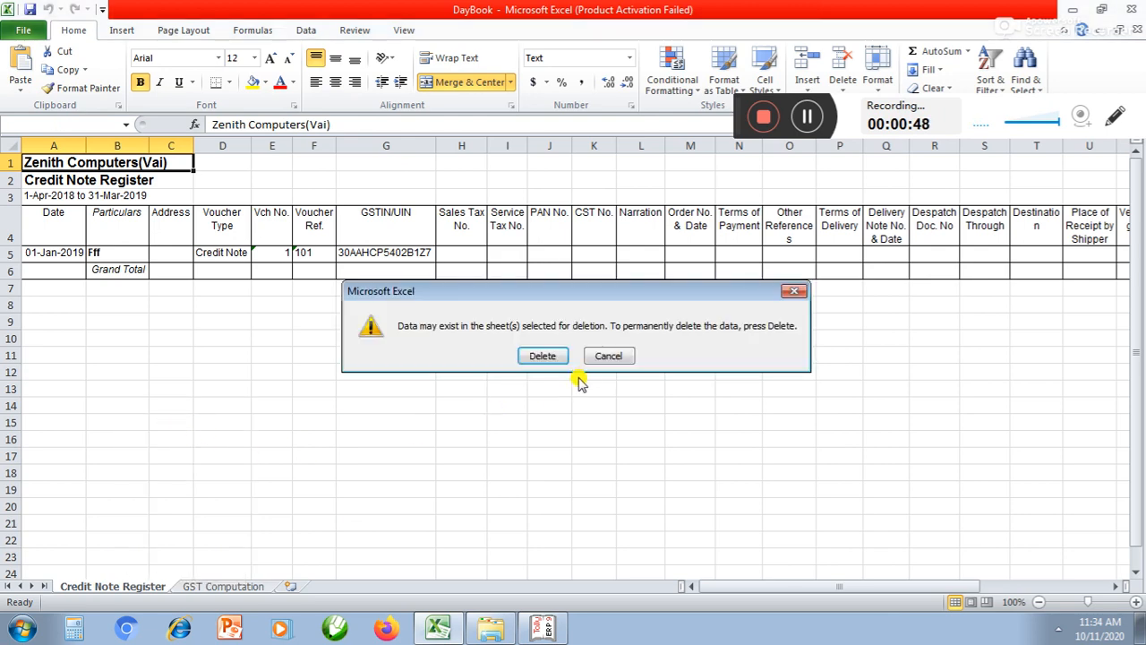
left_click(542, 356)
left_click_drag(203, 460, 199, 474)
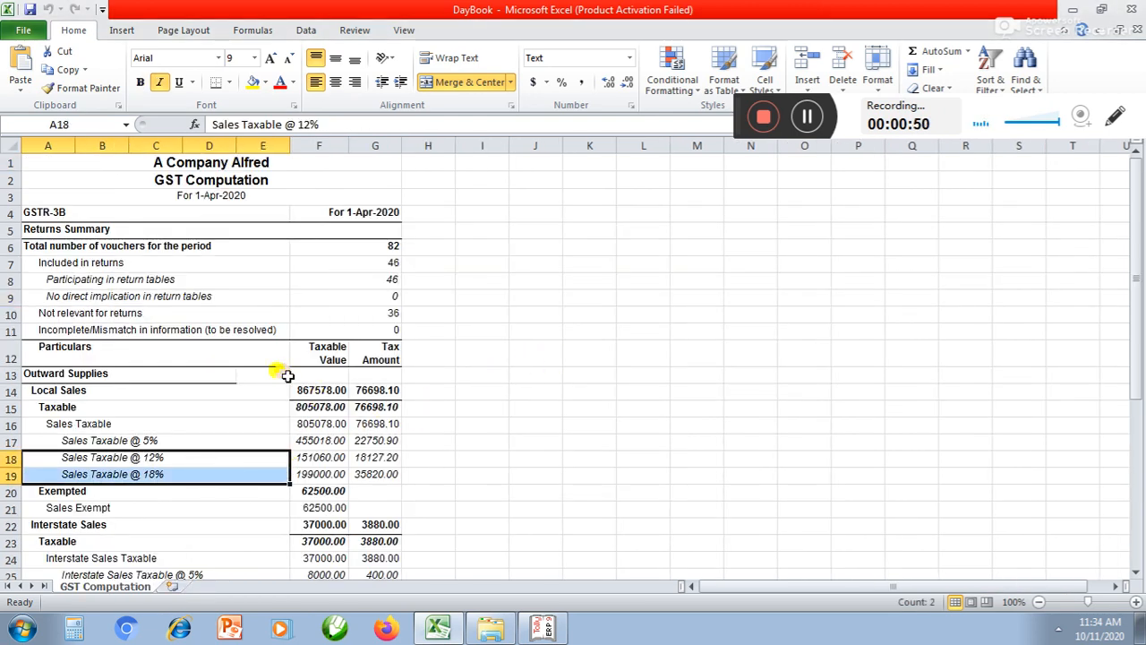
left_click(245, 380)
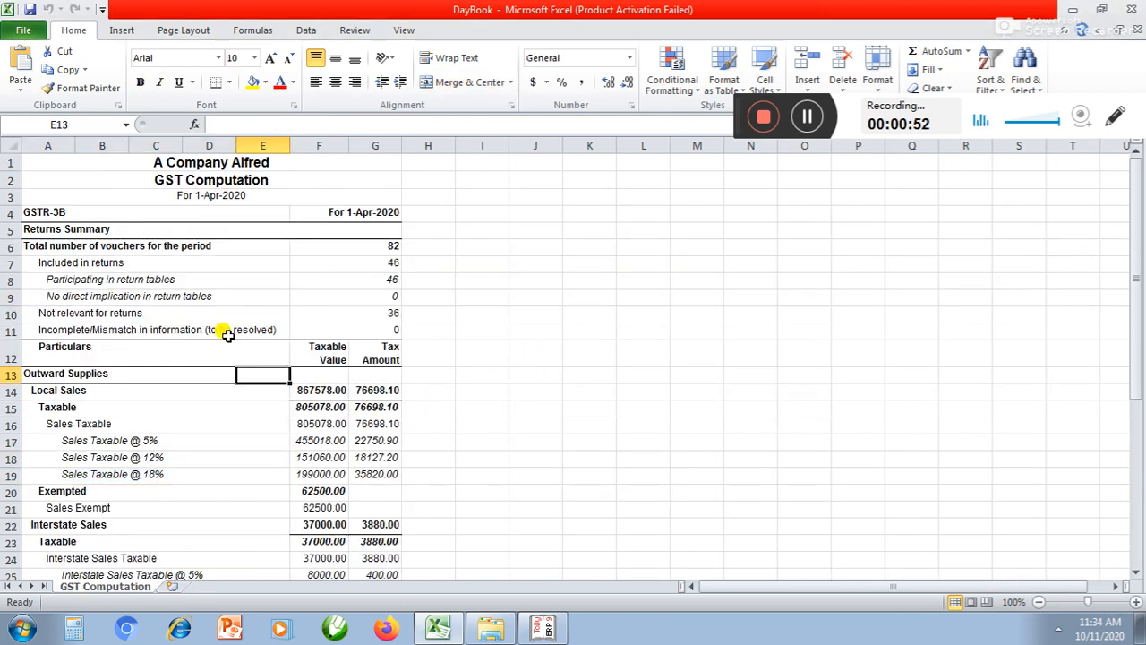
Step: Rename the GST Computation sheet as aPRIL
double_click(88, 588)
type("aPR")
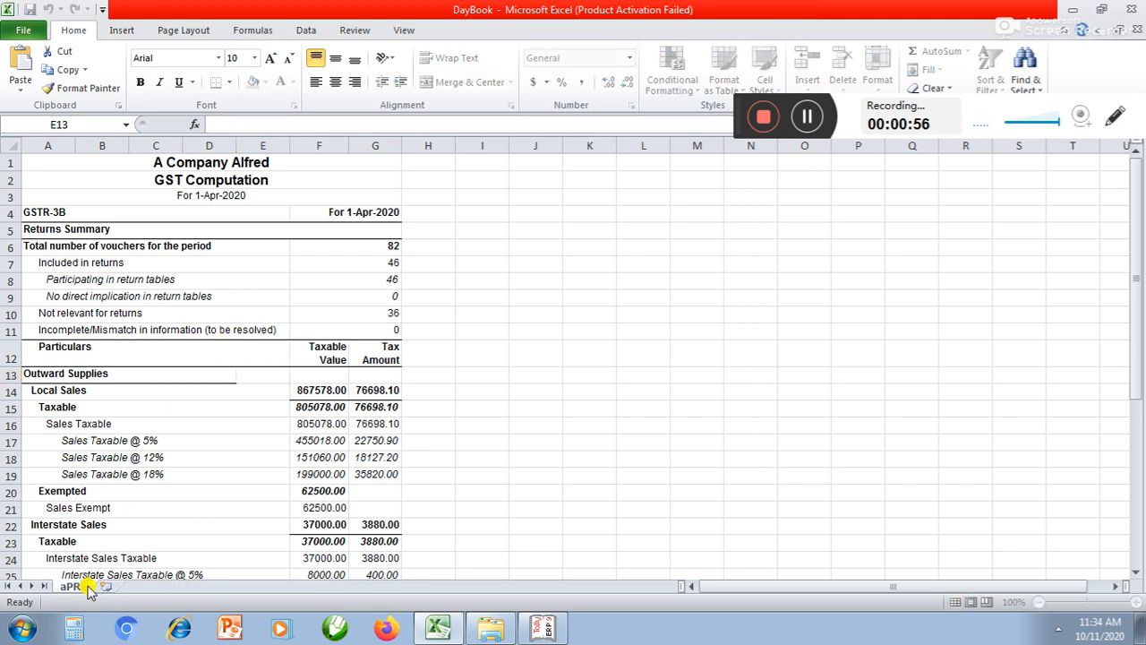
key("Return")
left_click(471, 293)
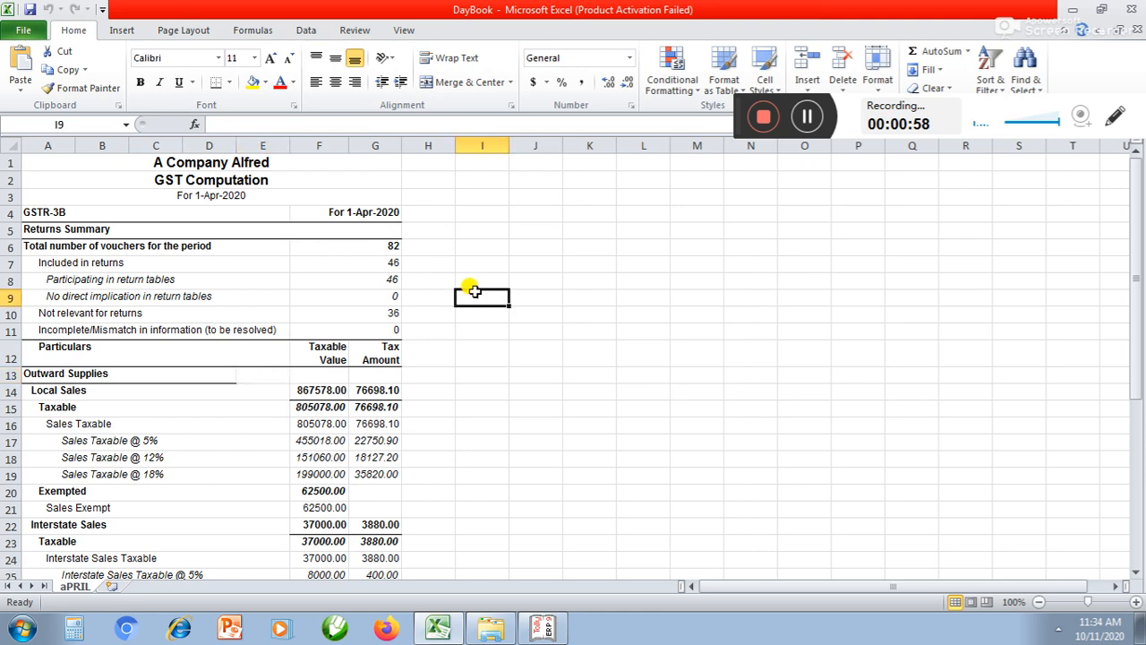
left_click(125, 166)
left_click(120, 197)
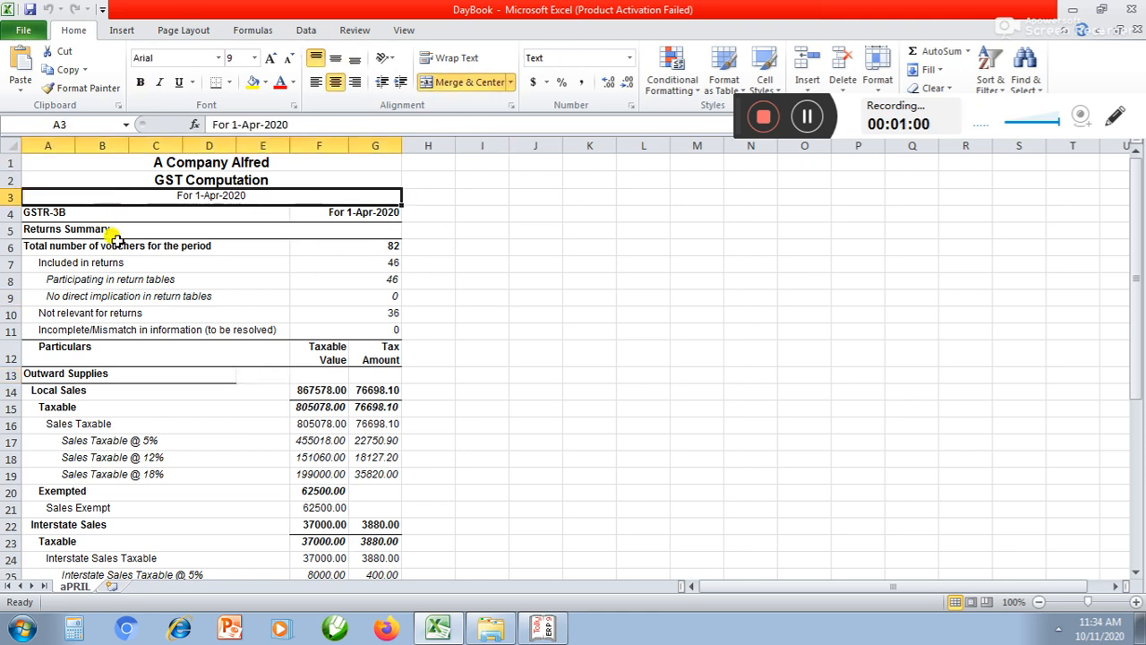
left_click(67, 297)
left_click(63, 314)
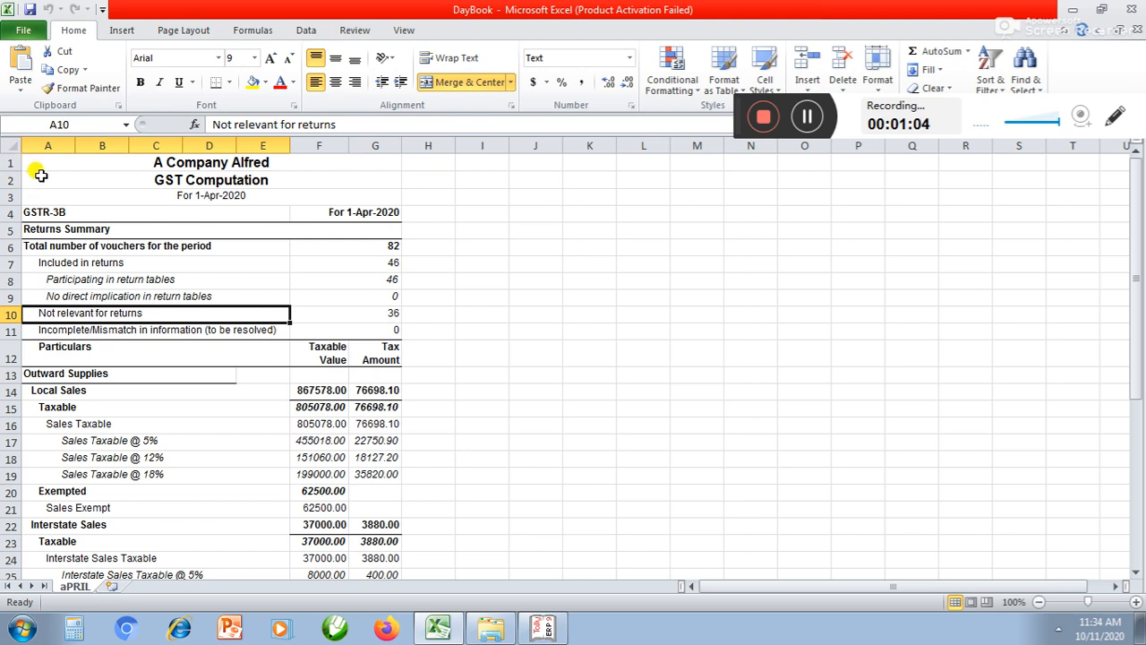
left_click_drag(8, 162, 8, 385)
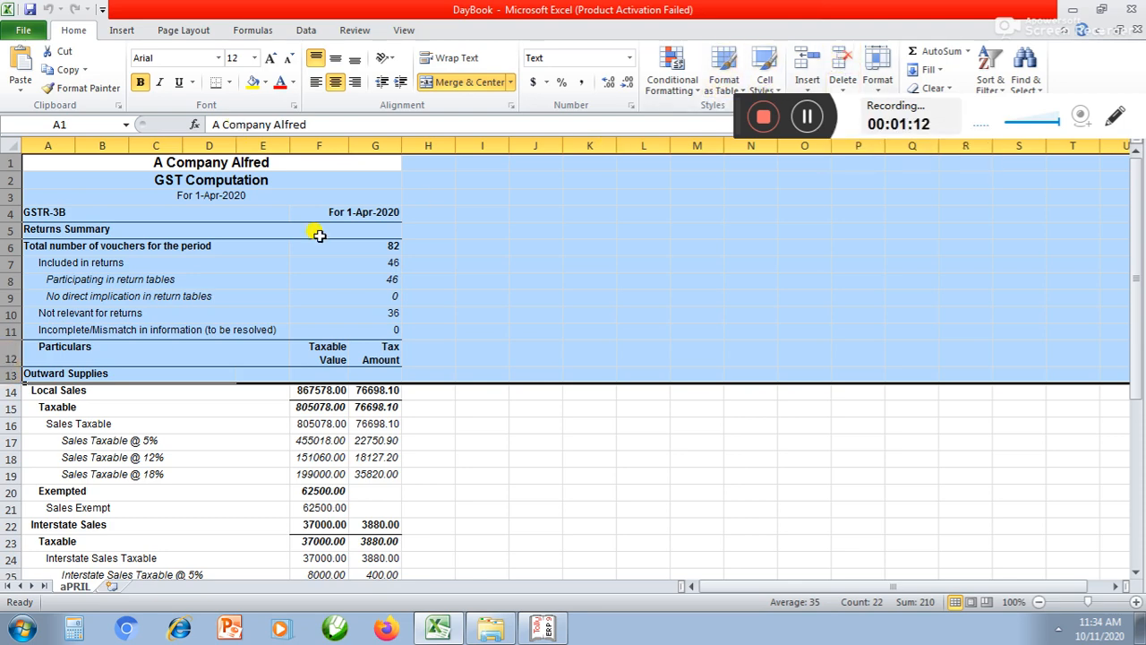
left_click(227, 262)
left_click_drag(45, 164, 269, 329)
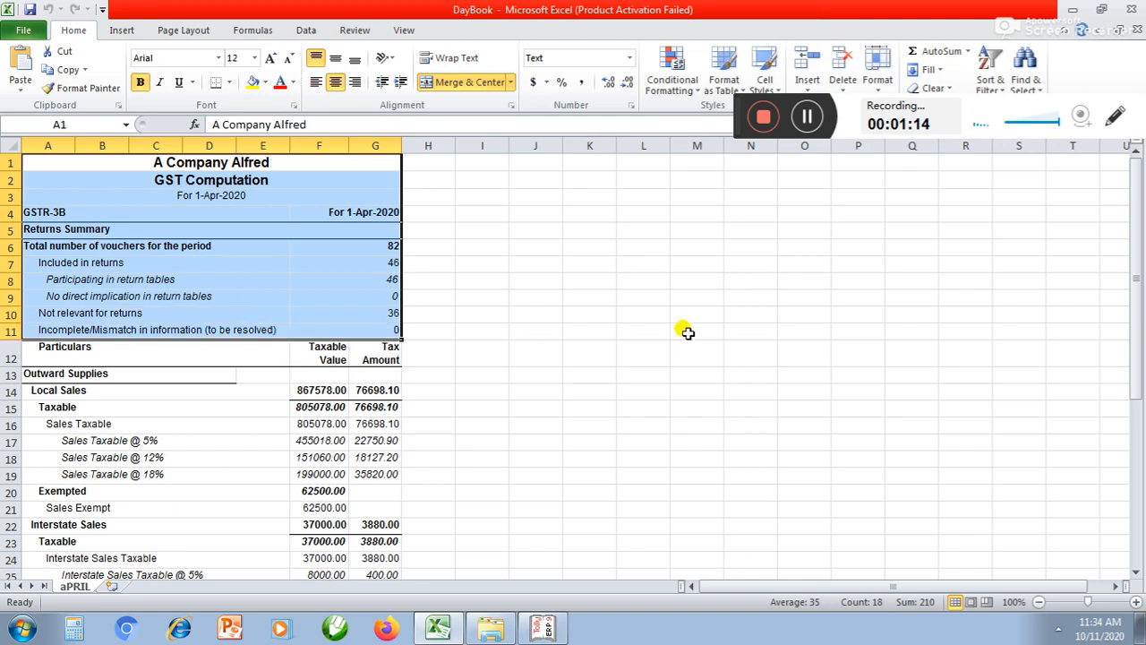
left_click(697, 330)
Step: Delete rows 1 to 12, holding the company heading and returns summary above Outward Supplies
left_click_drag(7, 162, 11, 375)
left_click(841, 63)
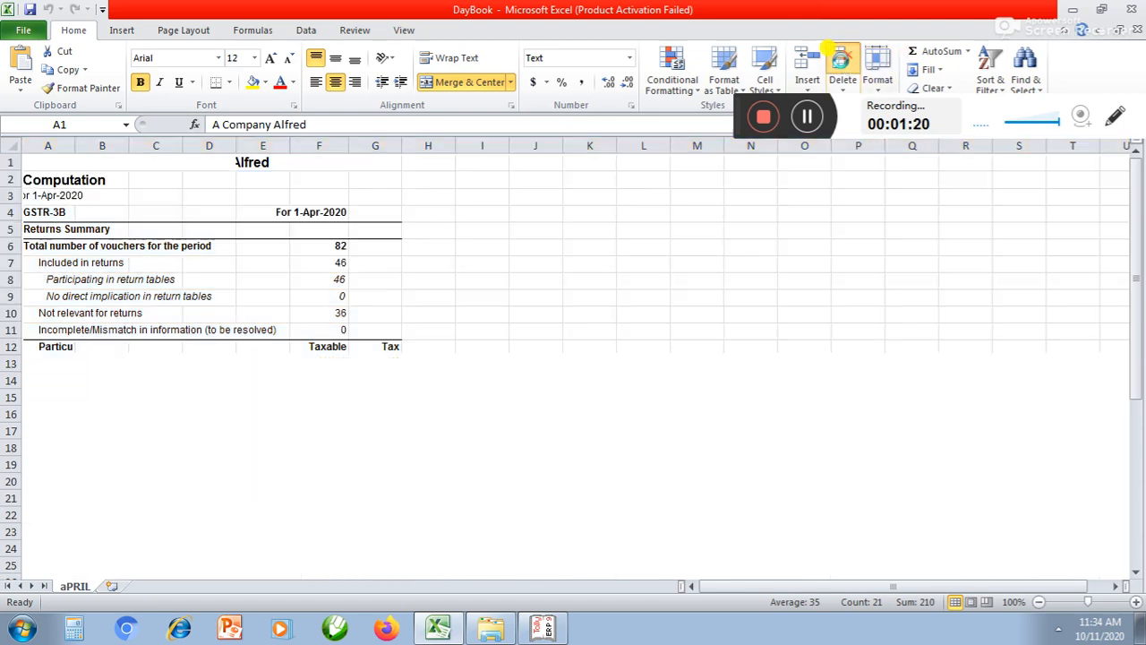
left_click(423, 299)
Step: Replace the Outward Supplies heading in cell A1 with "Sales Detals"
left_click(94, 160)
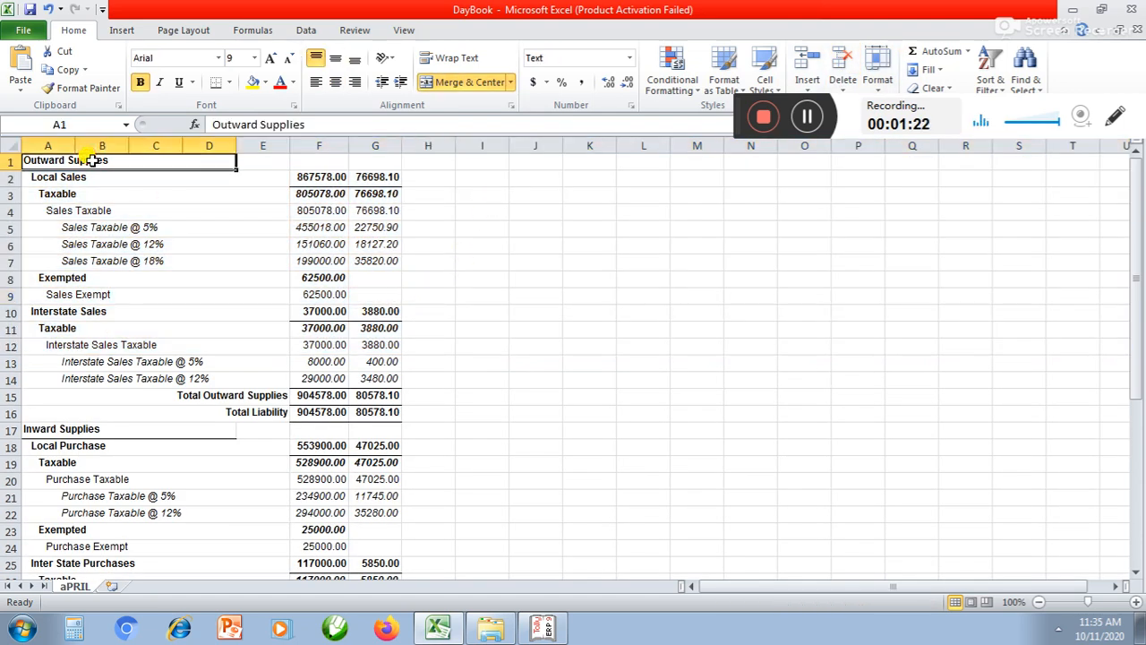
type("sAK")
type("ES ")
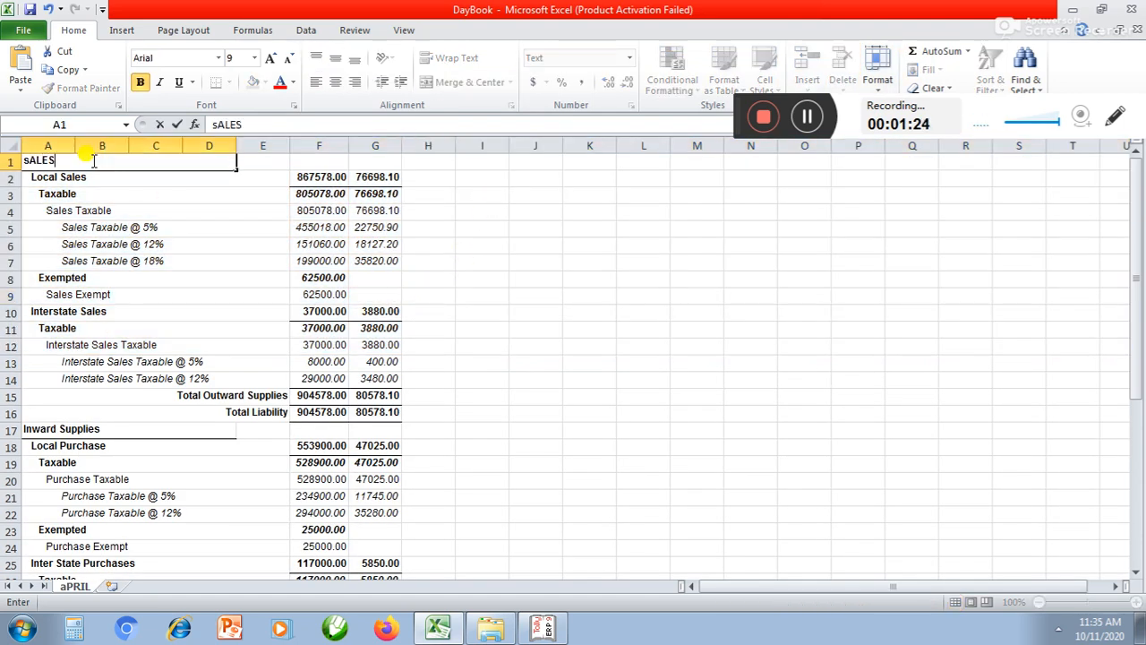
type("Detai")
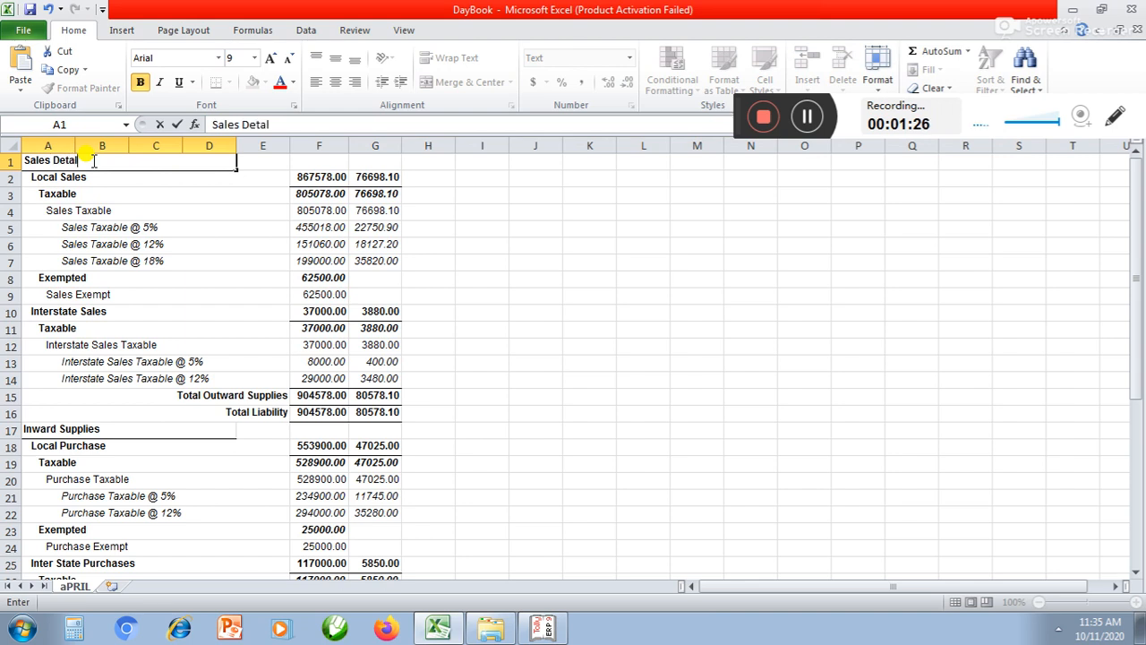
type("ls")
key("Return")
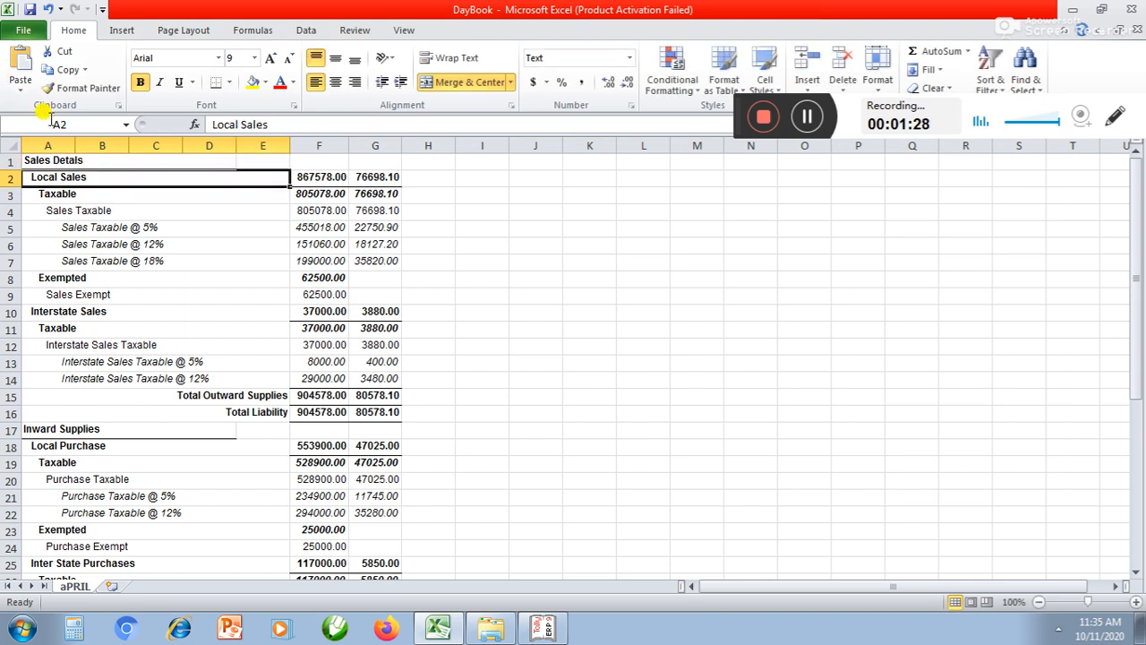
Step: Delete rows 2 and 3, containing the Local Sales and Taxable subtotals
left_click(304, 179)
left_click(132, 191)
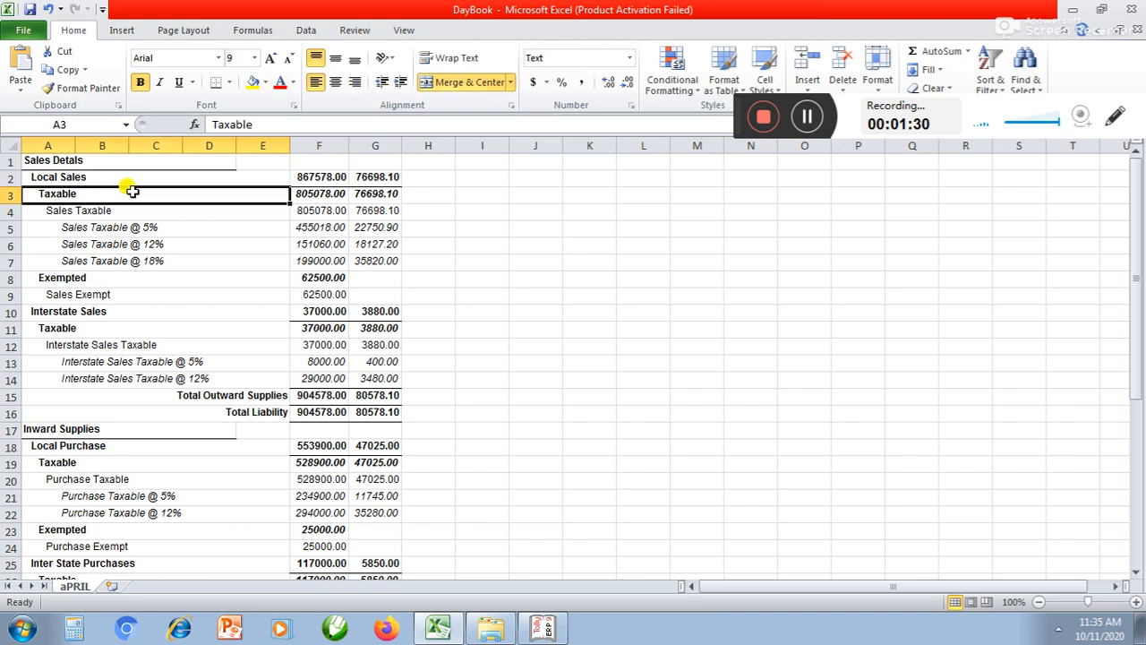
left_click(298, 178)
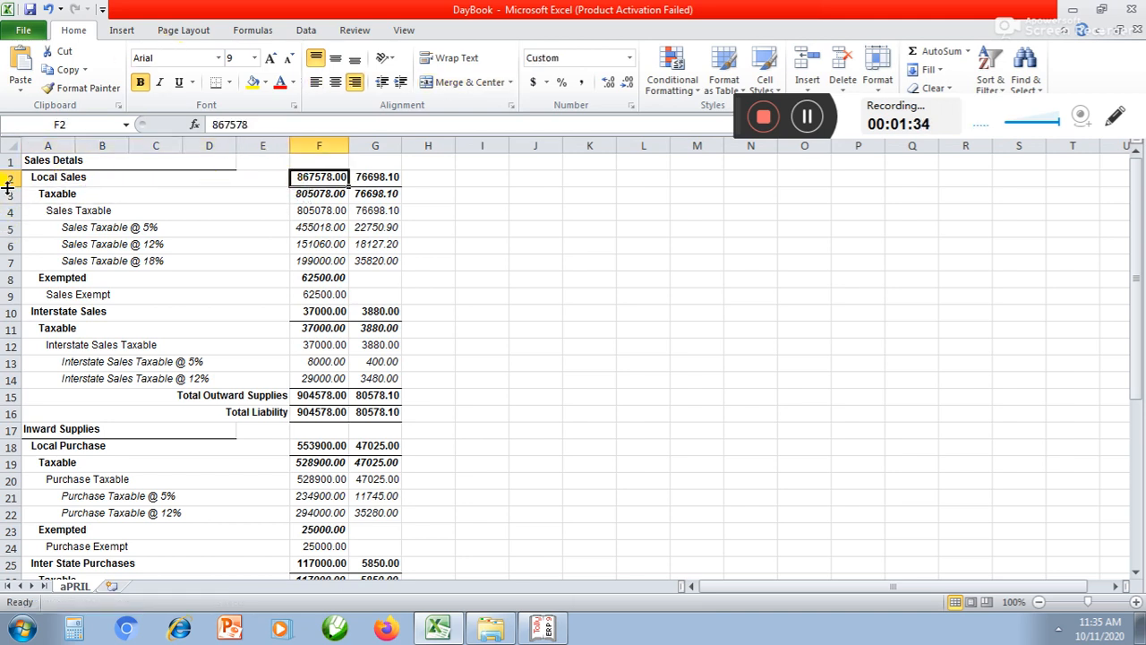
left_click_drag(6, 179, 6, 195)
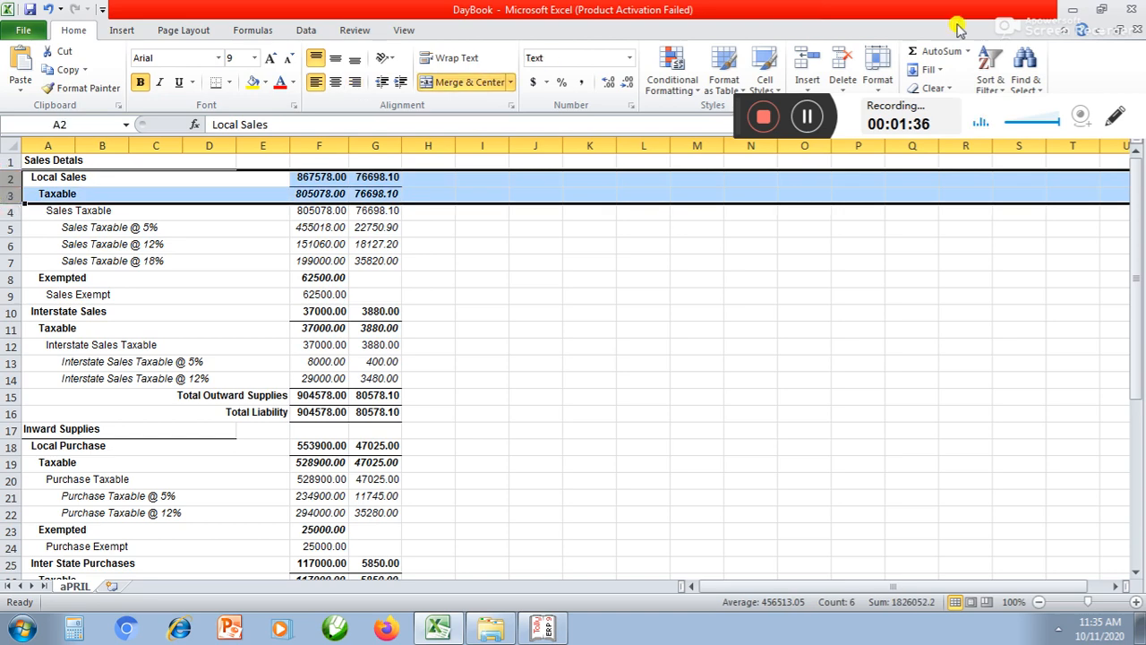
left_click(839, 61)
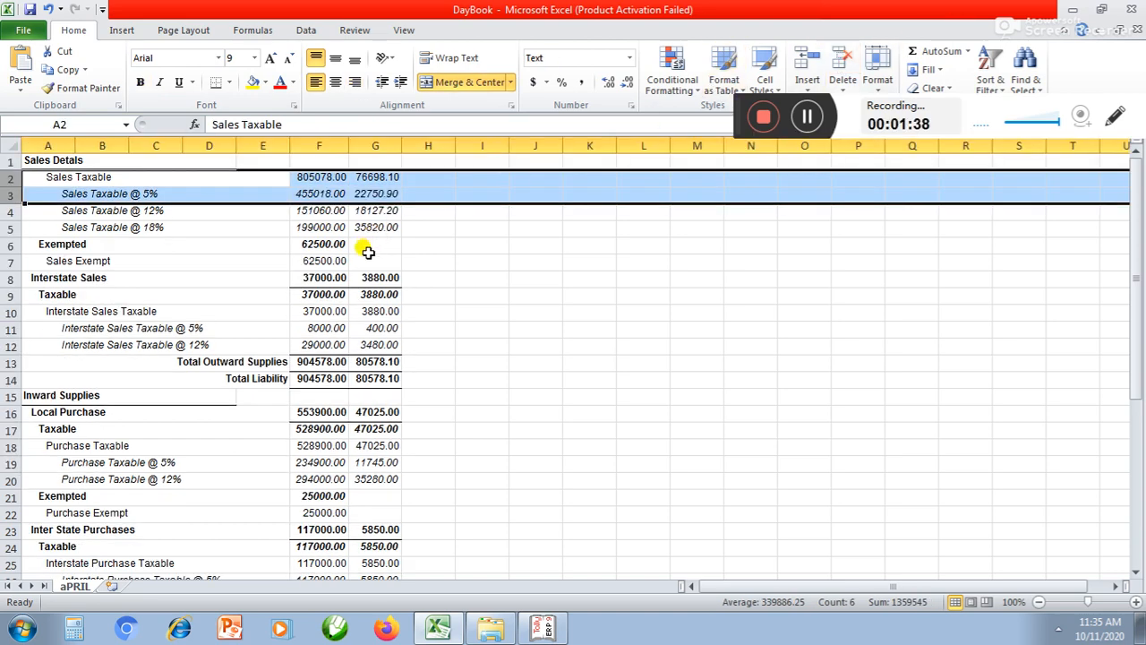
left_click(371, 248)
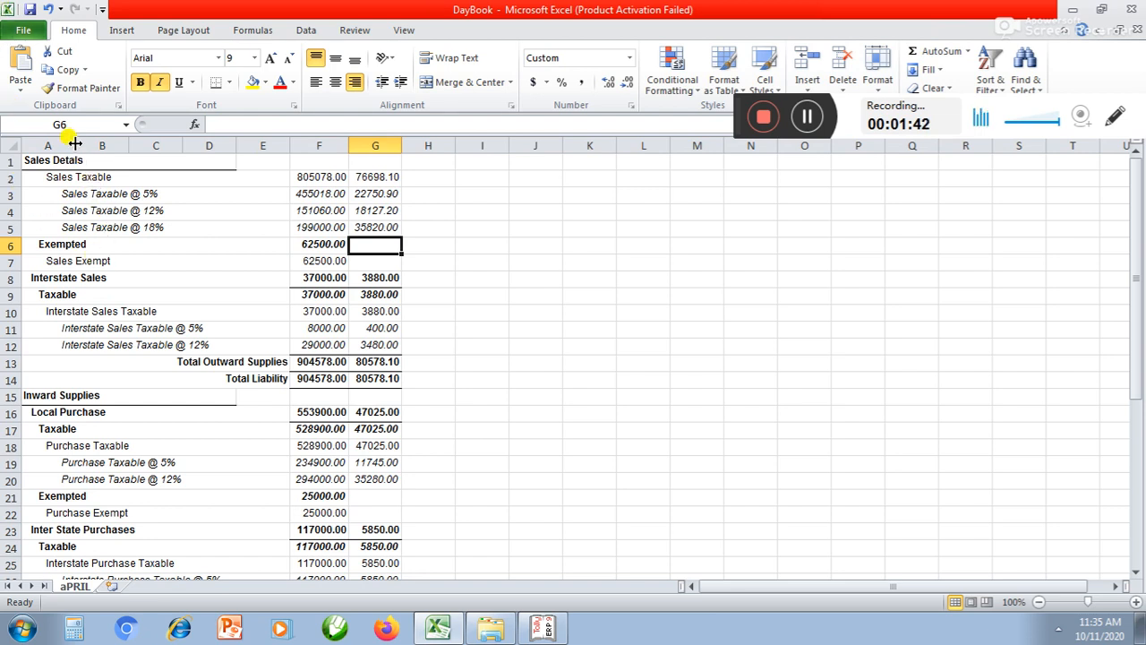
Step: Widen column A for the row labels and delete columns B to D
left_click_drag(75, 143, 320, 136)
left_click_drag(214, 143, 308, 136)
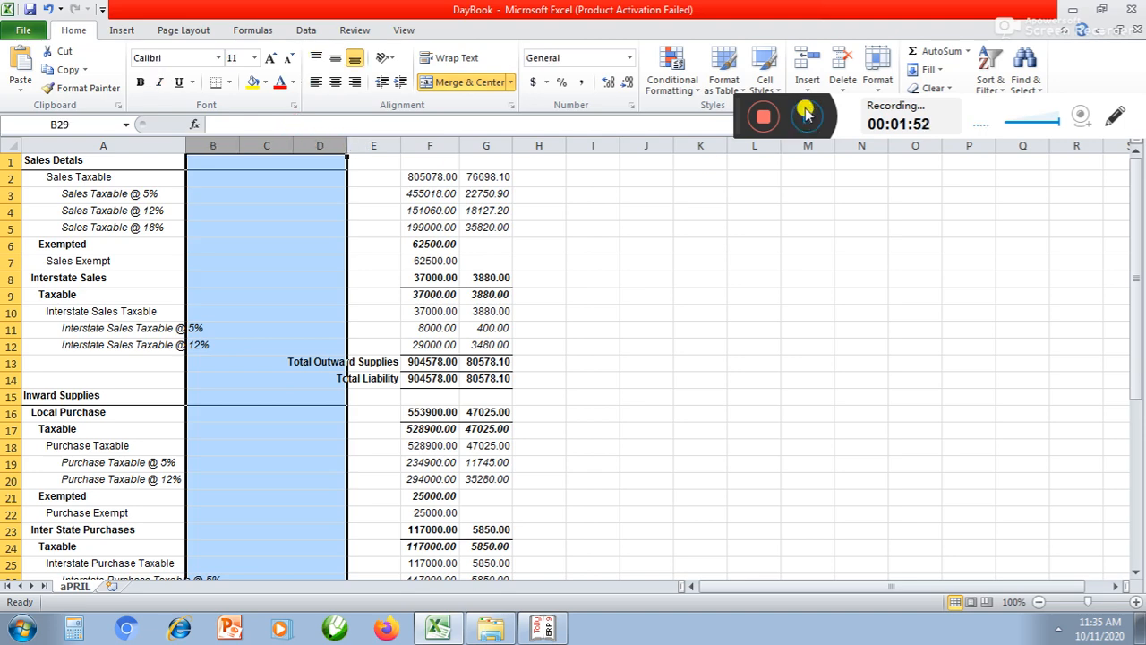
left_click(838, 71)
scroll(274, 269, "down", 5)
left_click(274, 177)
scroll(207, 283, "up", 5)
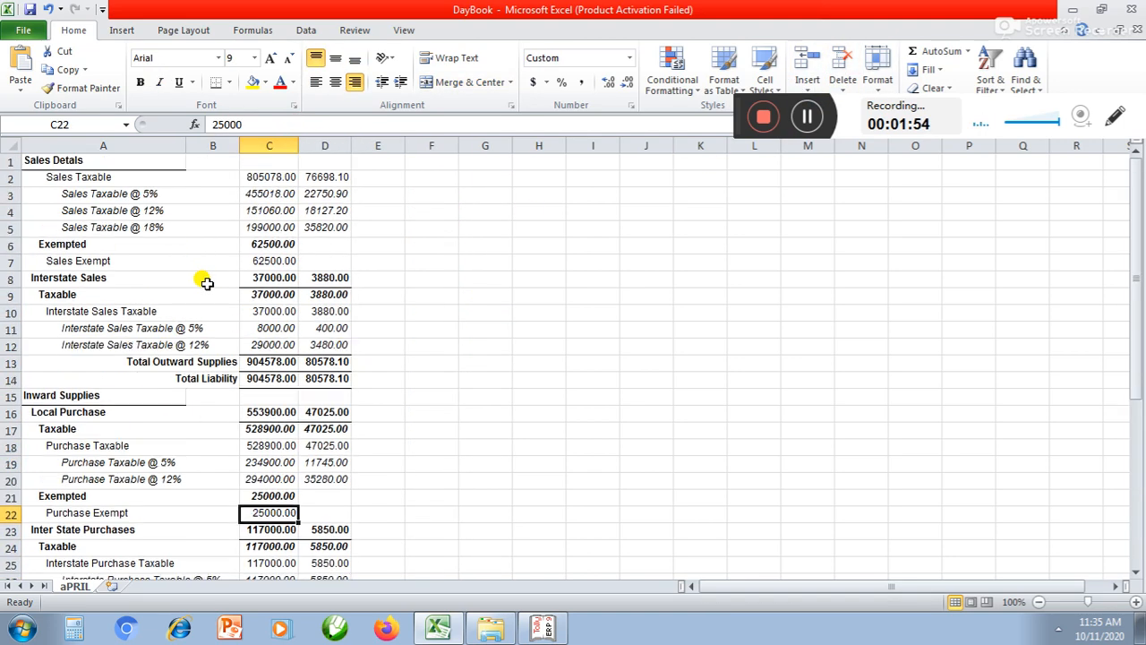
Step: Widen column A for the row labels and delete the spare column B between the labels and the amounts
left_click_drag(240, 145, 254, 145)
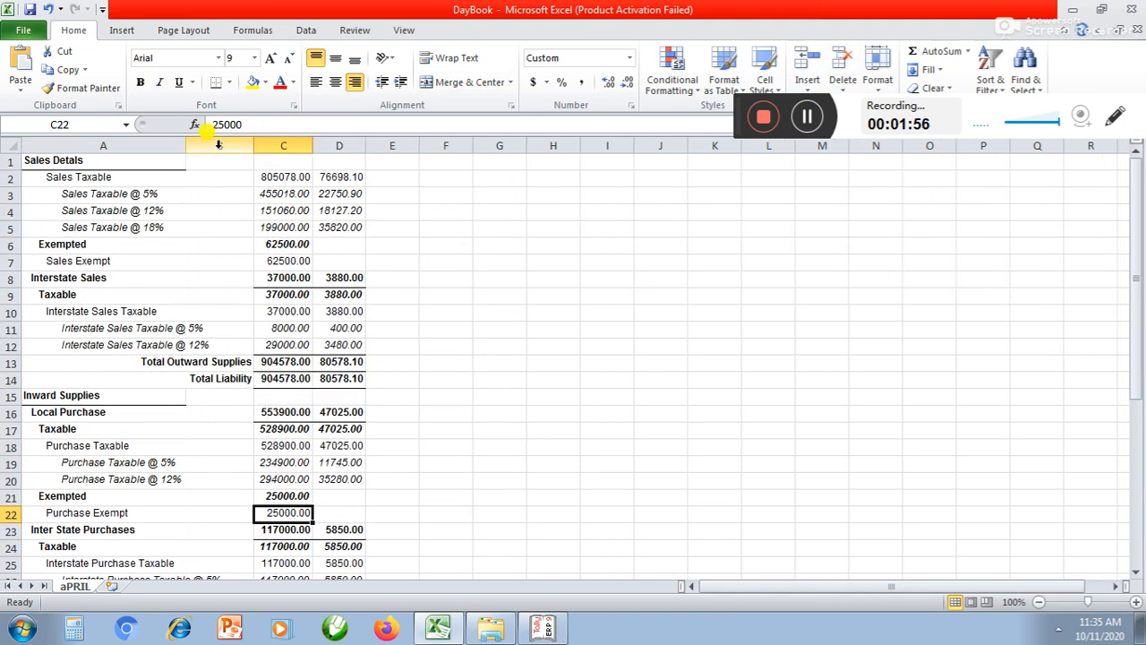
left_click_drag(186, 136, 231, 136)
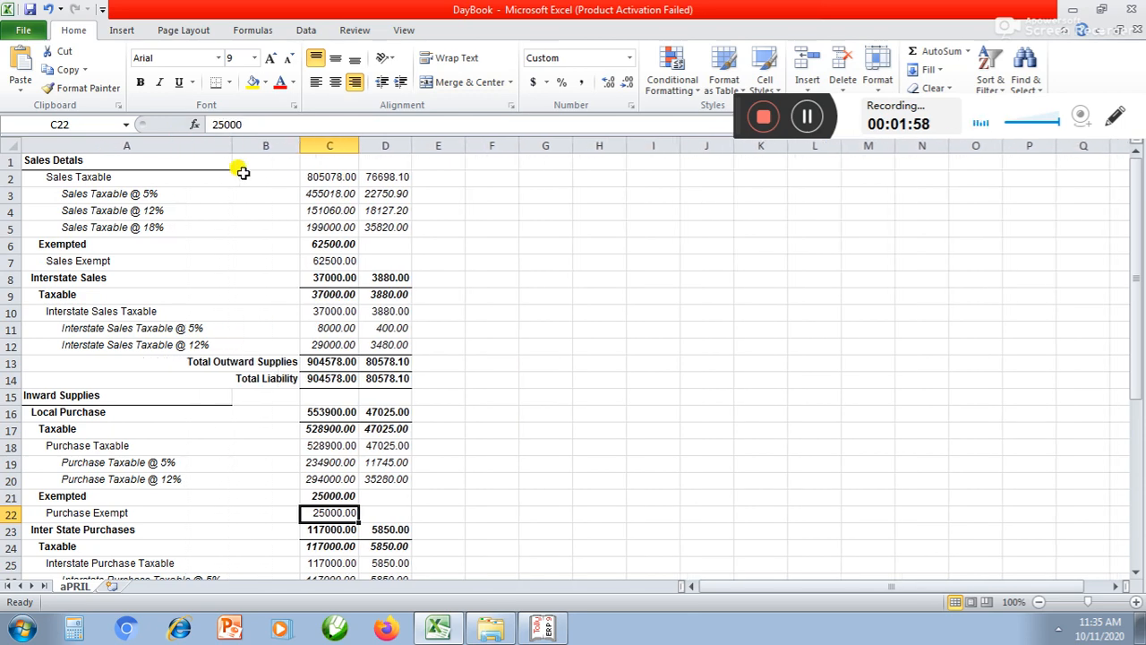
left_click(263, 246)
left_click(265, 145)
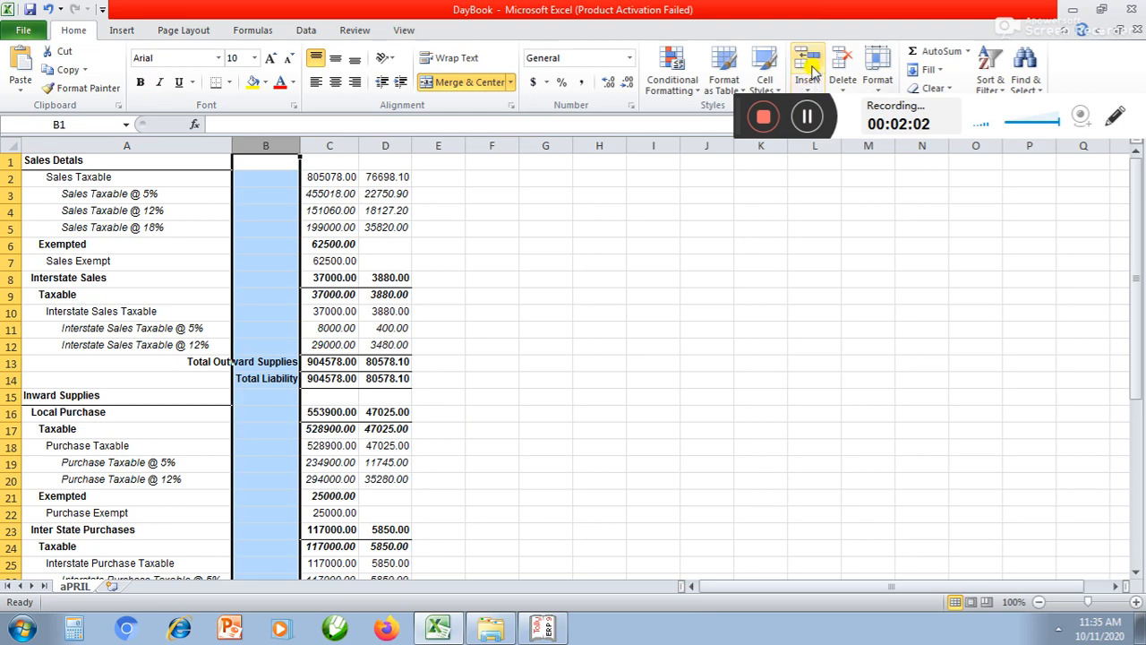
left_click(843, 67)
left_click(394, 245)
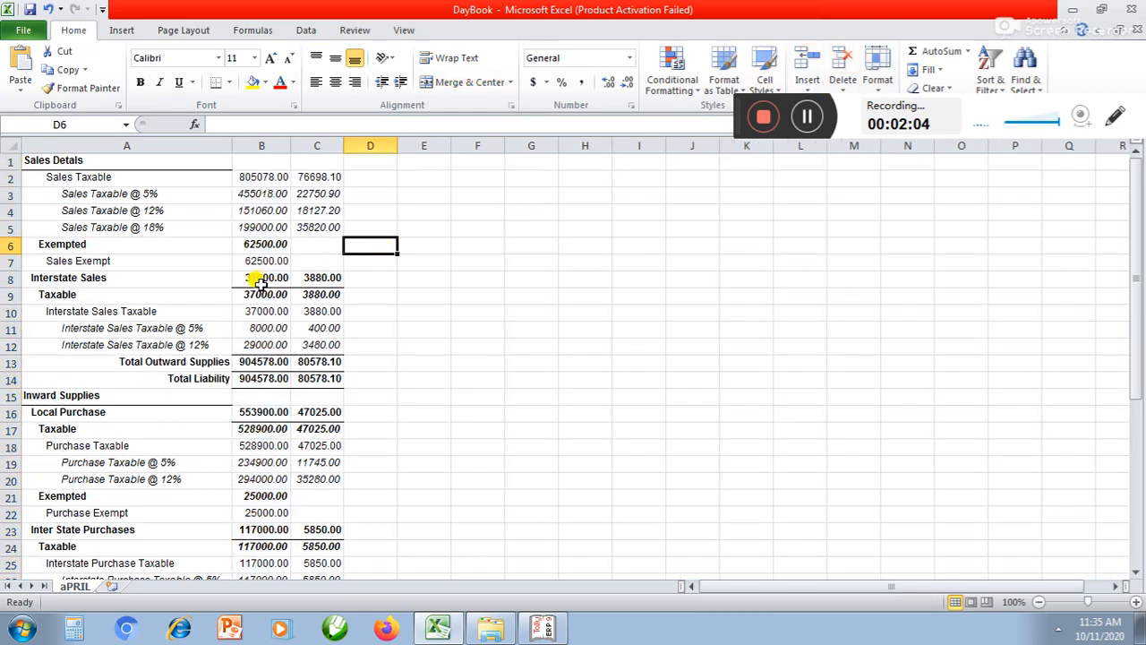
left_click_drag(235, 143, 277, 144)
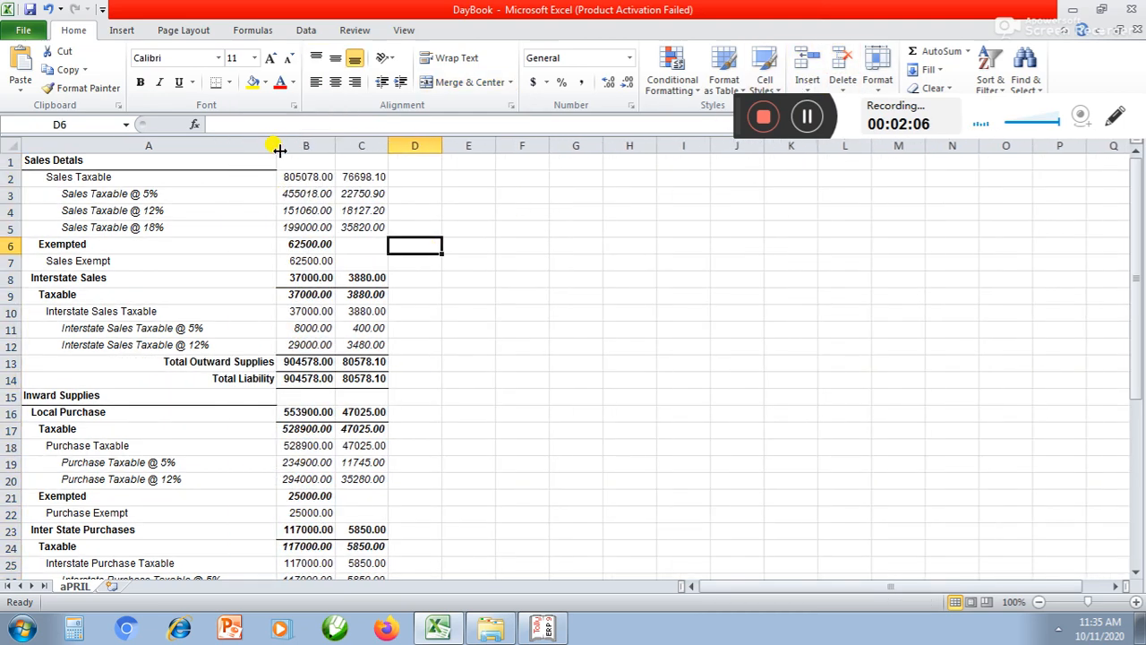
left_click(435, 360)
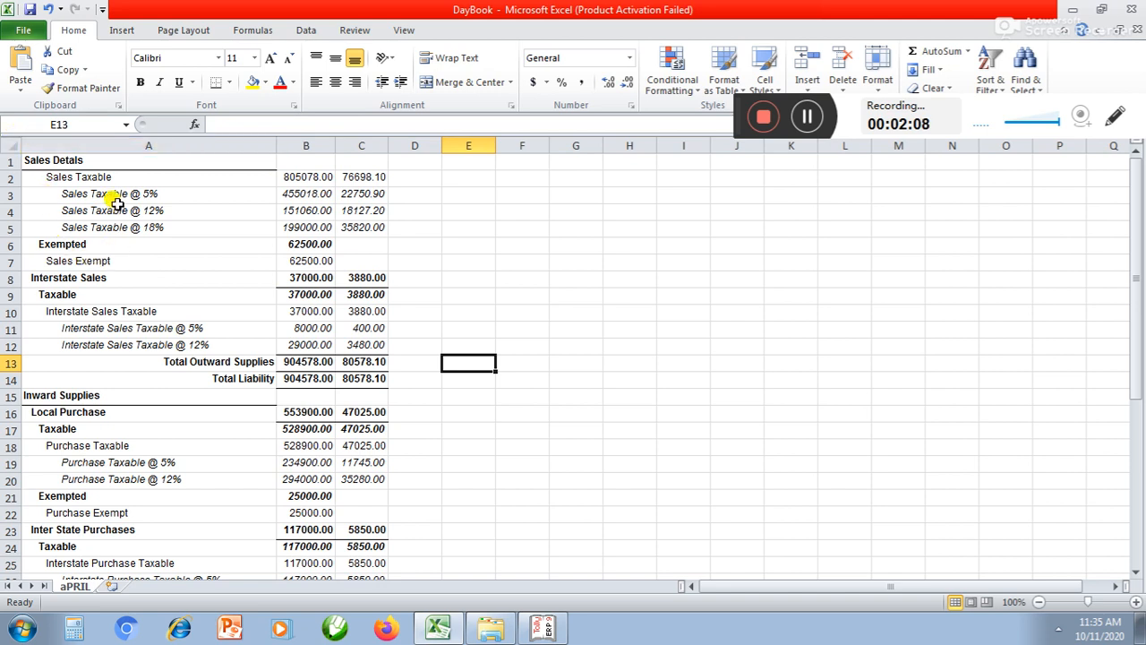
Step: Delete row 6, the Exempted subtotal above Sales Exempt
left_click(103, 328)
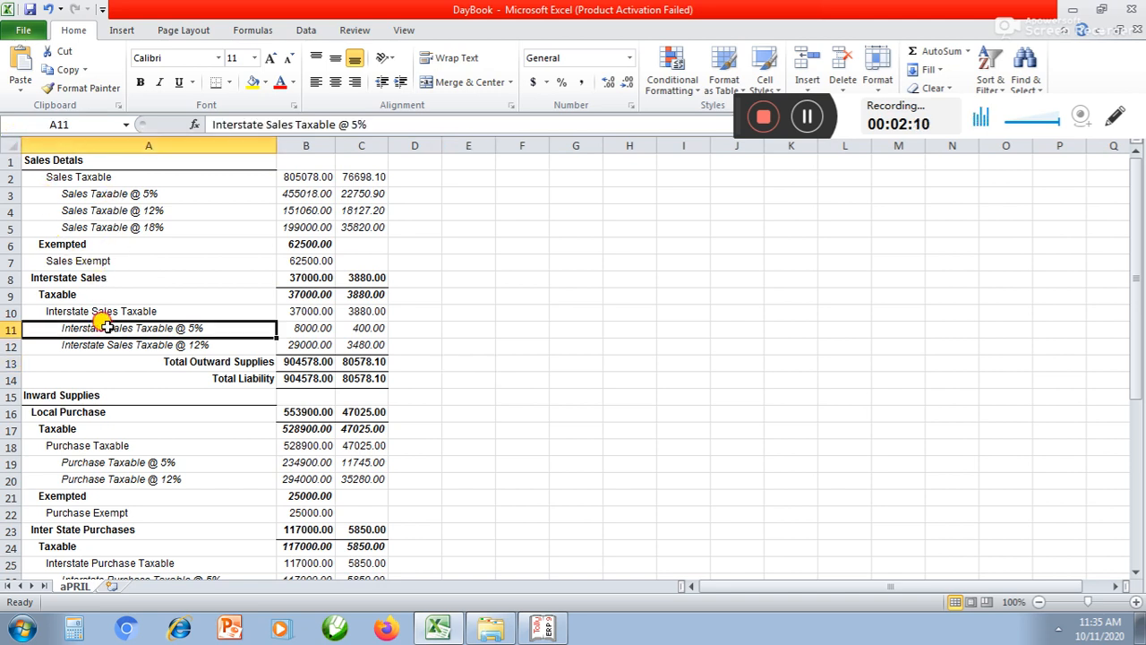
key("shift+Down")
left_click_drag(124, 199, 78, 296)
left_click(75, 280)
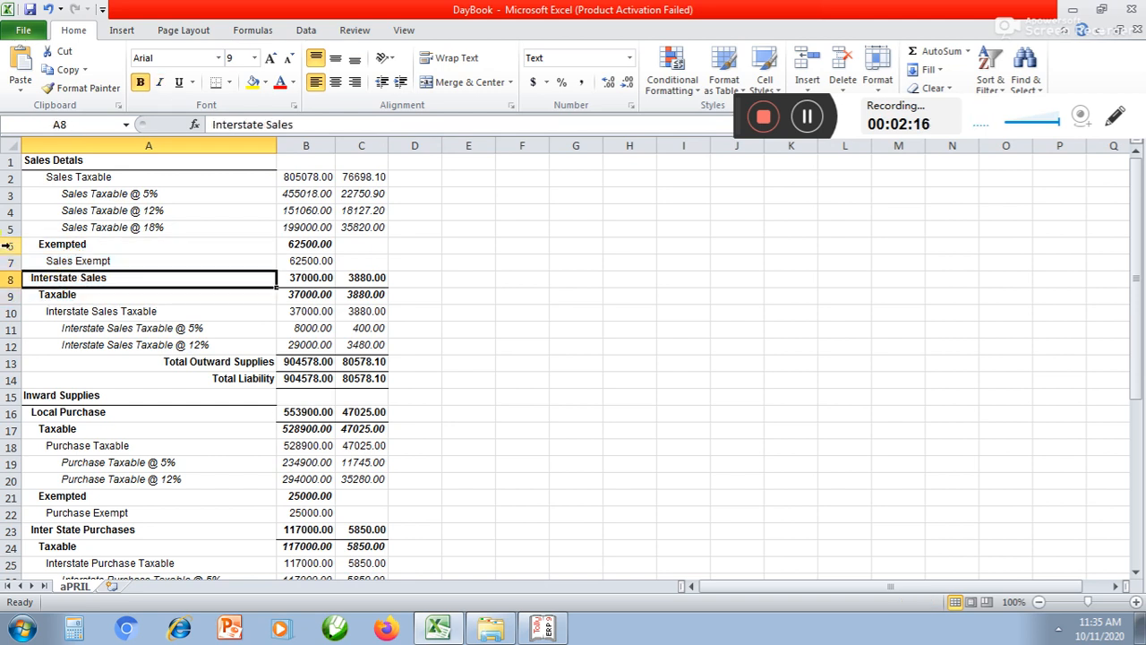
left_click(72, 241)
left_click(292, 247)
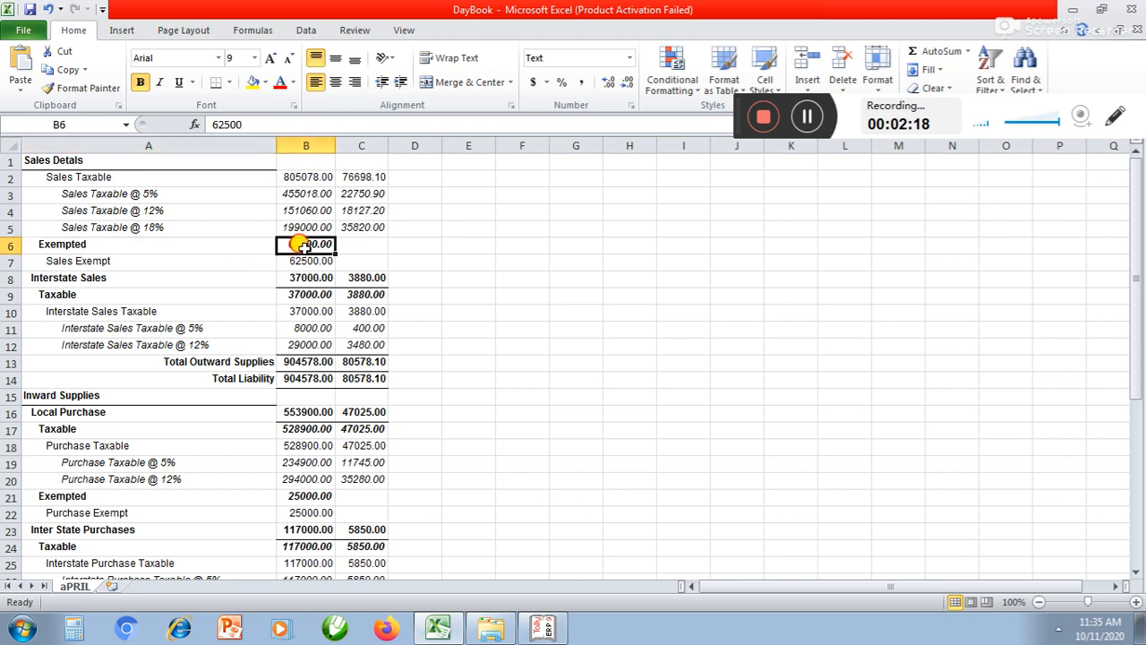
left_click(44, 265)
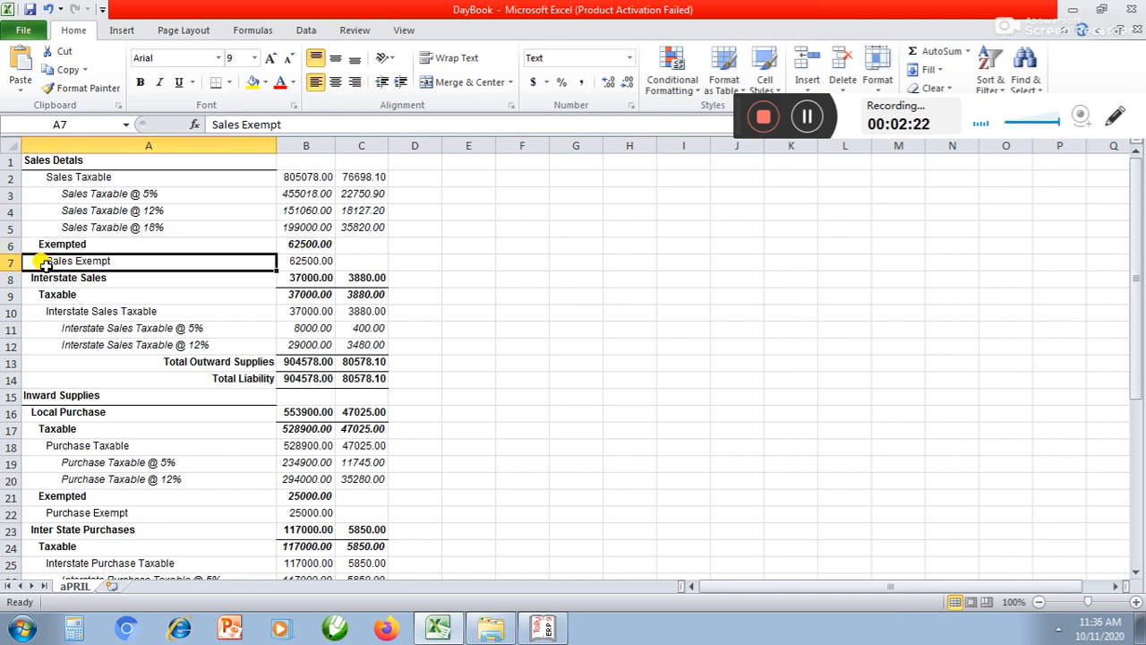
left_click(67, 243)
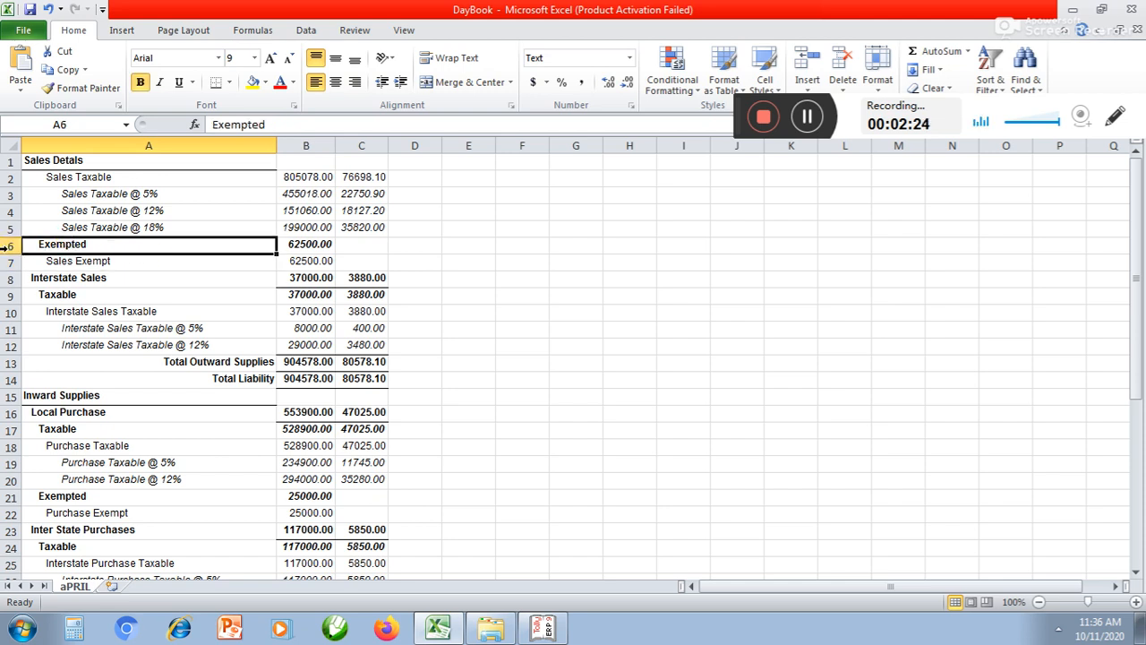
left_click(103, 262)
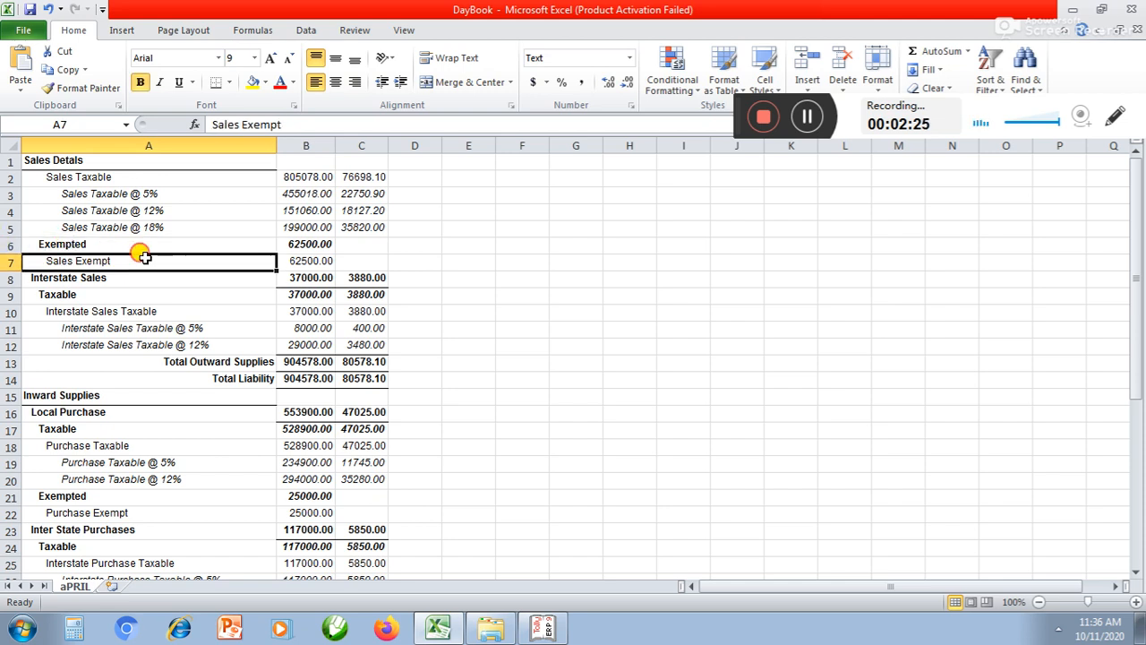
left_click(9, 244)
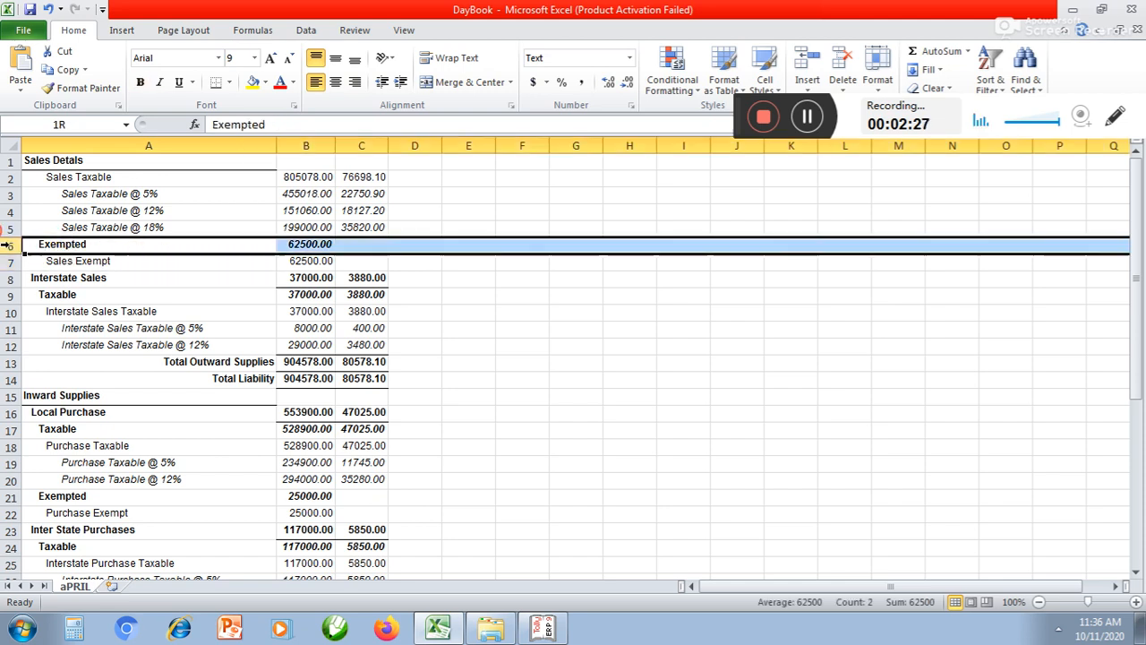
left_click(844, 57)
left_click(86, 328)
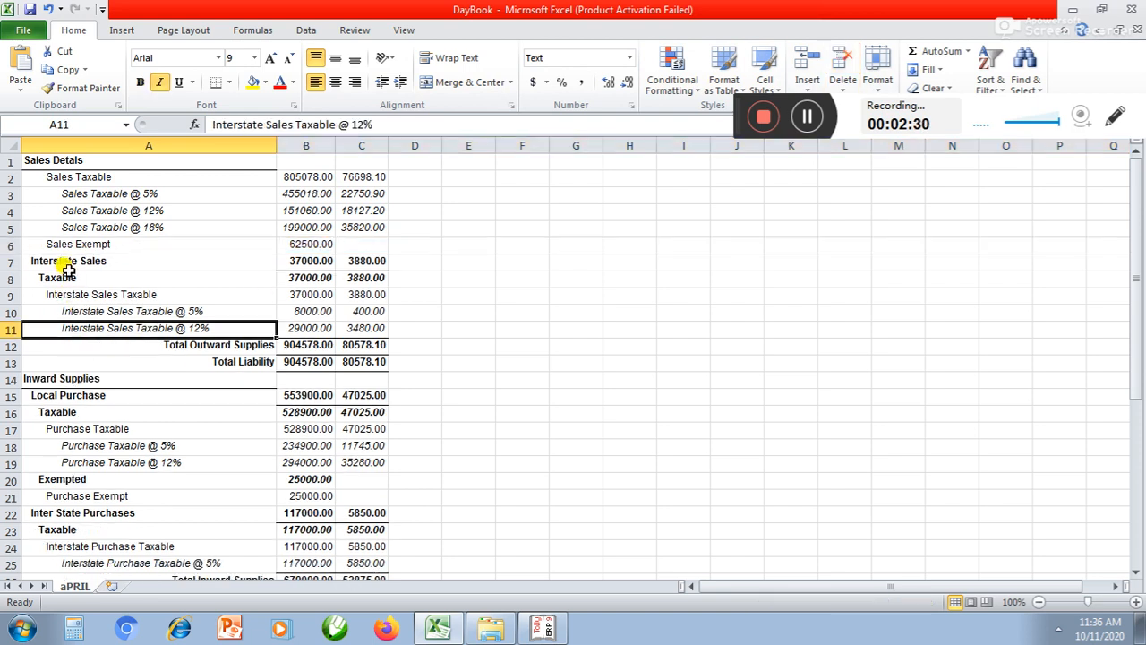
Step: Delete rows 7 to 9, containing the Interstate Sales, Taxable and Interstate Sales Taxable subtotals
left_click_drag(64, 262, 354, 284)
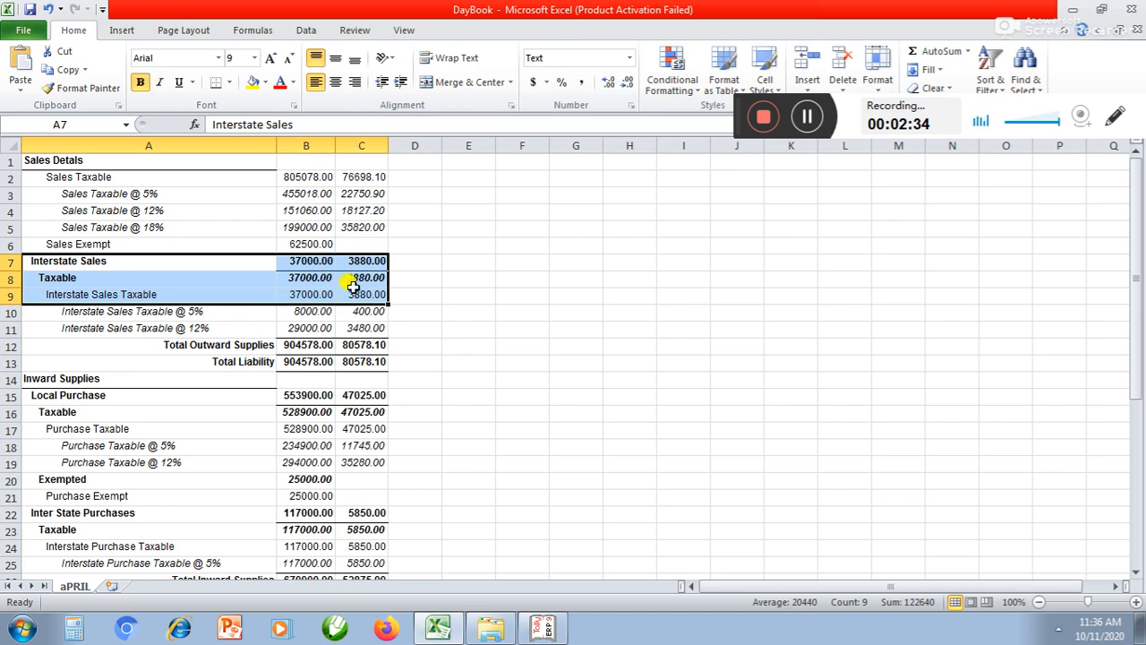
left_click_drag(10, 260, 9, 295)
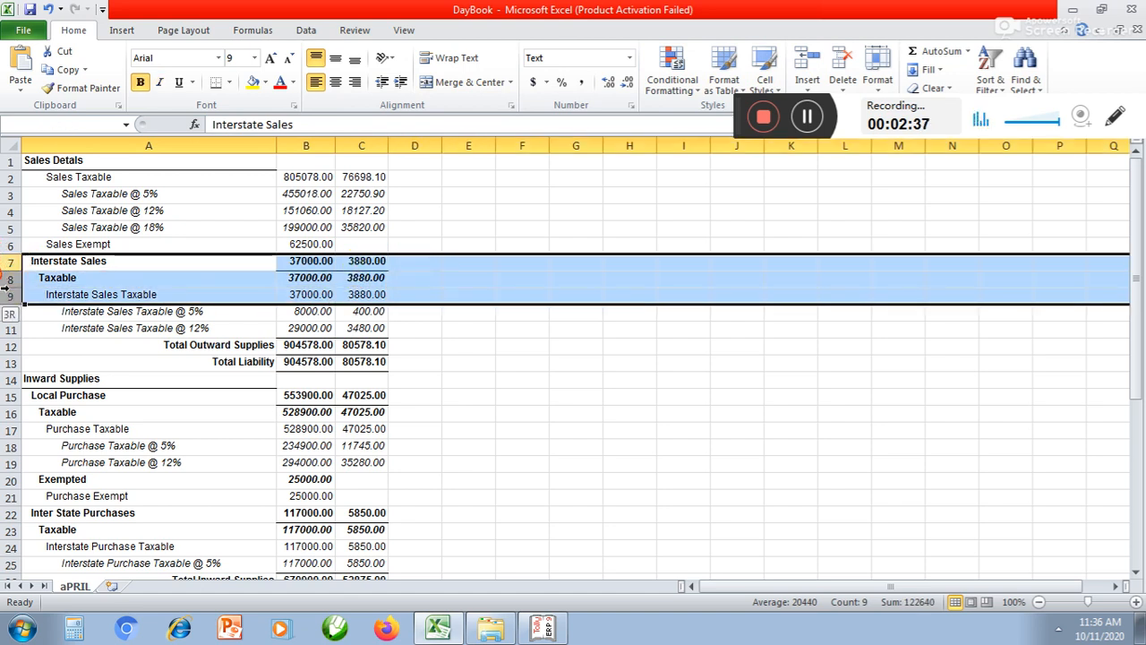
left_click(855, 59)
left_click(468, 358)
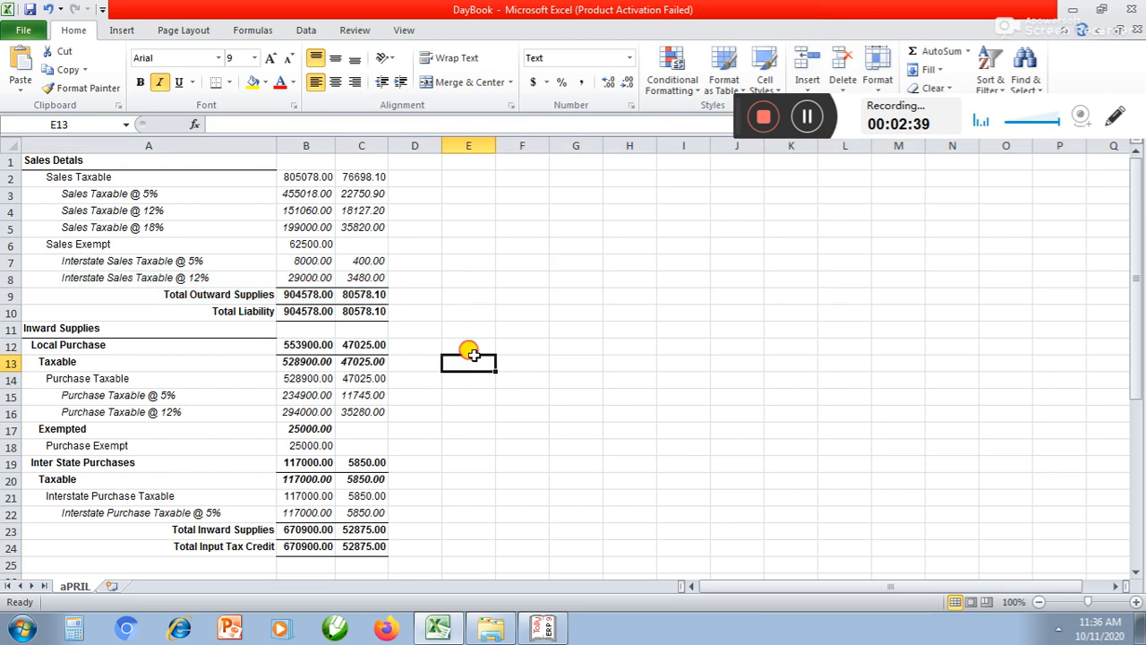
Step: Delete rows 9 and 10, holding Total Outward Supplies and Total Liability
left_click(146, 194)
left_click(150, 226)
left_click(160, 263)
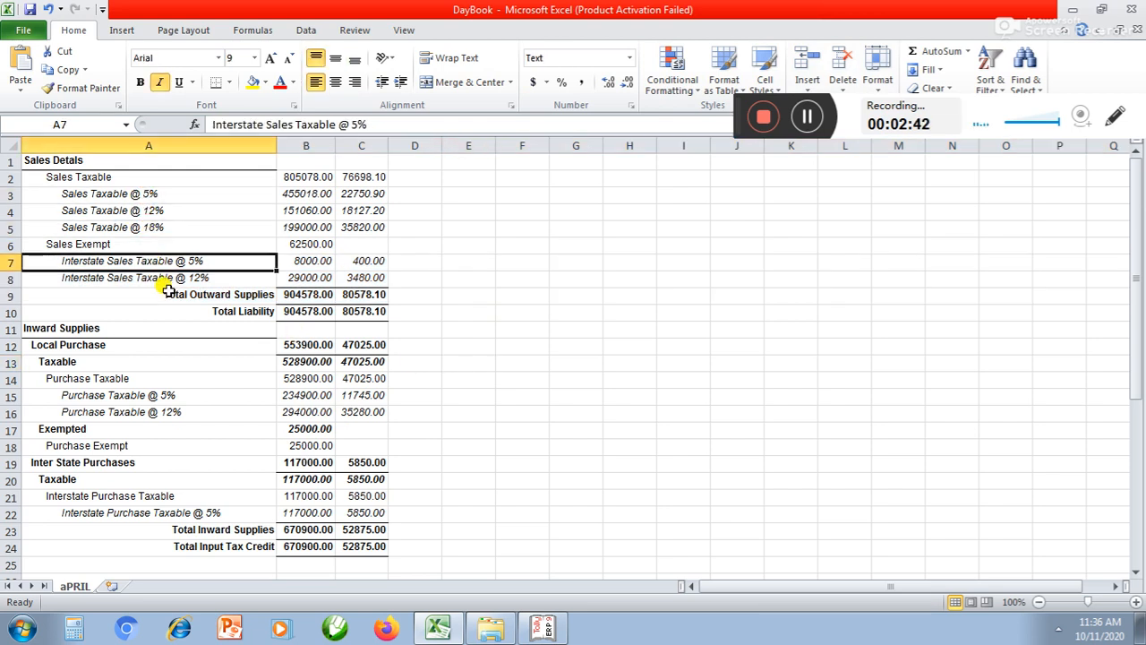
left_click(177, 295)
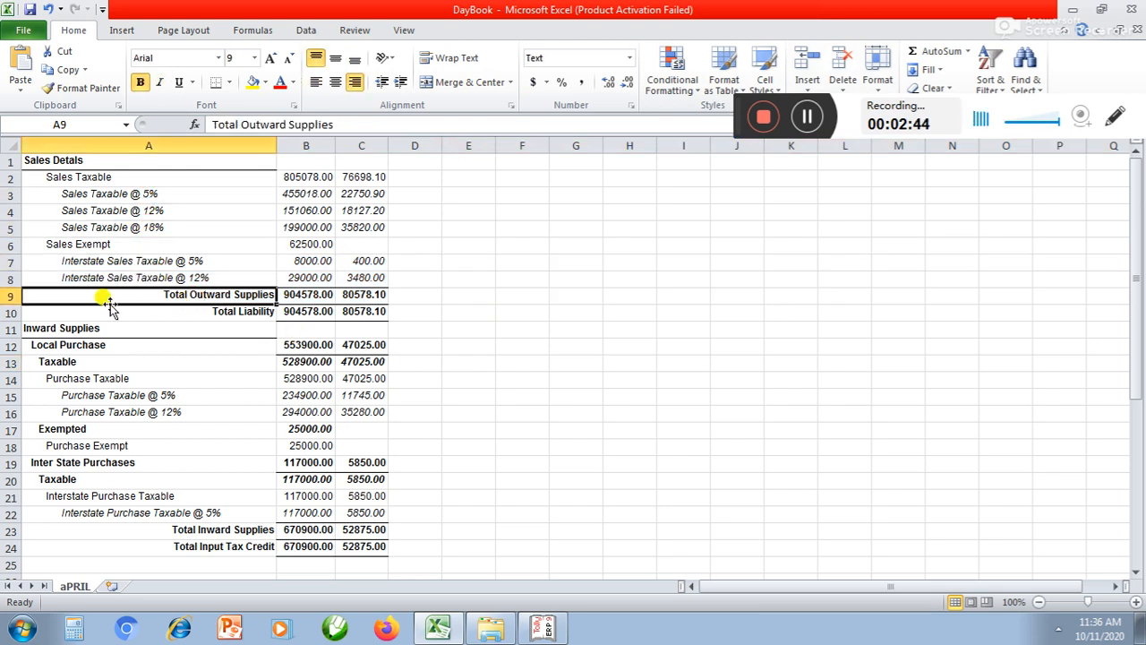
left_click_drag(10, 294, 10, 311)
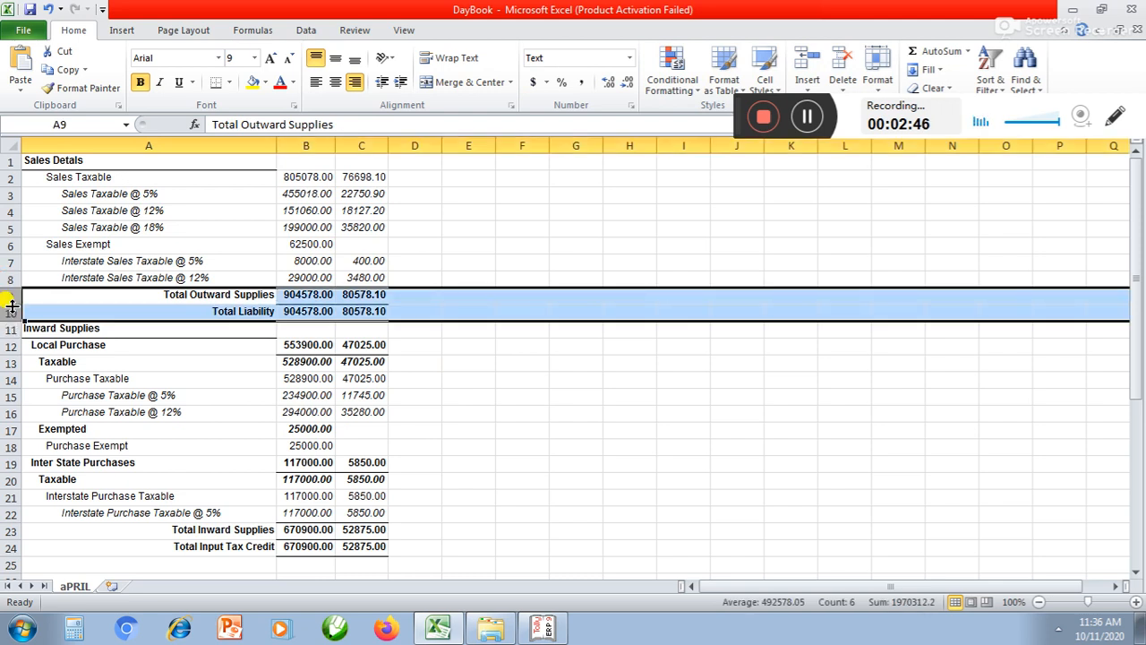
left_click(840, 61)
left_click(552, 349)
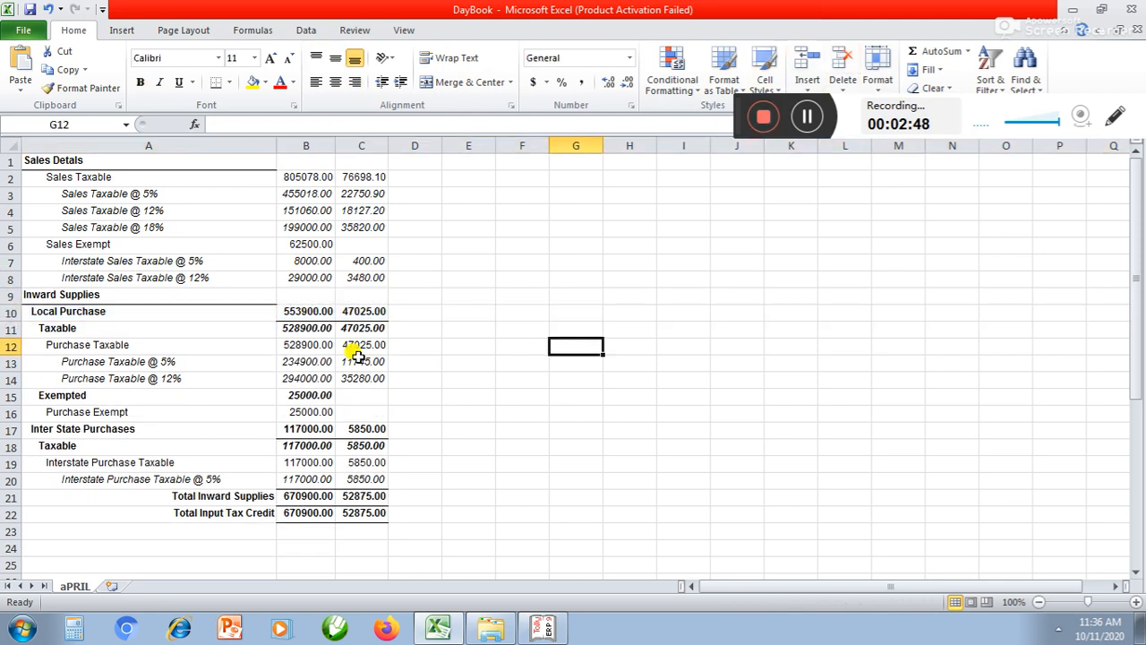
Step: Insert two blank rows above the Inward Supplies heading to separate it from the sales section
left_click_drag(105, 179, 345, 272)
left_click(435, 311)
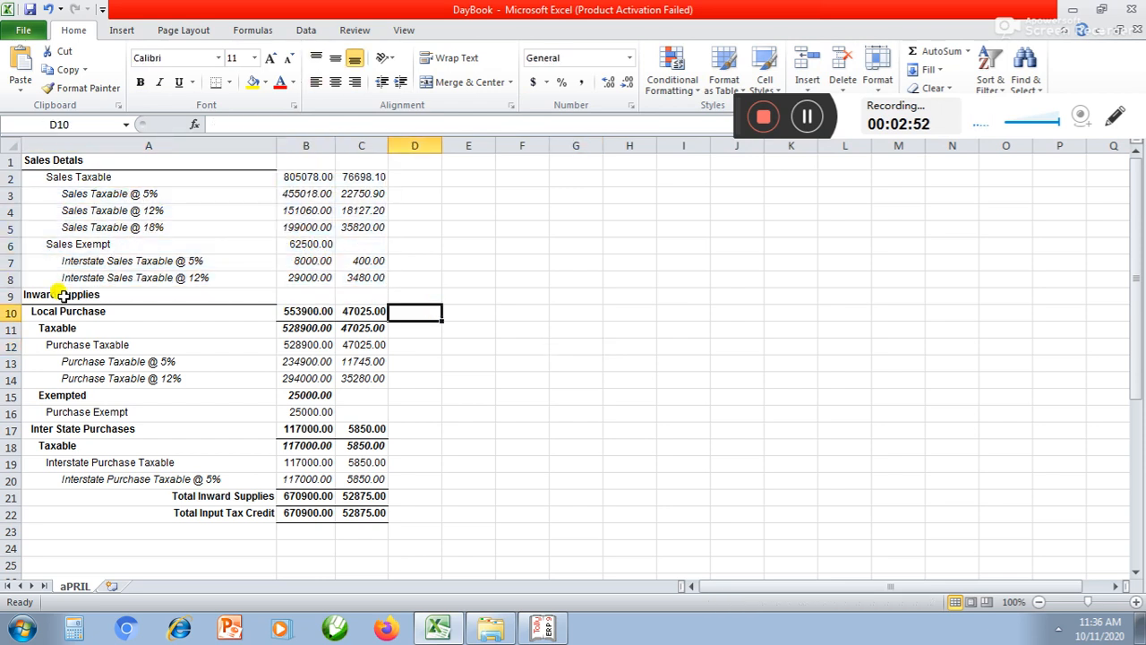
left_click(7, 297)
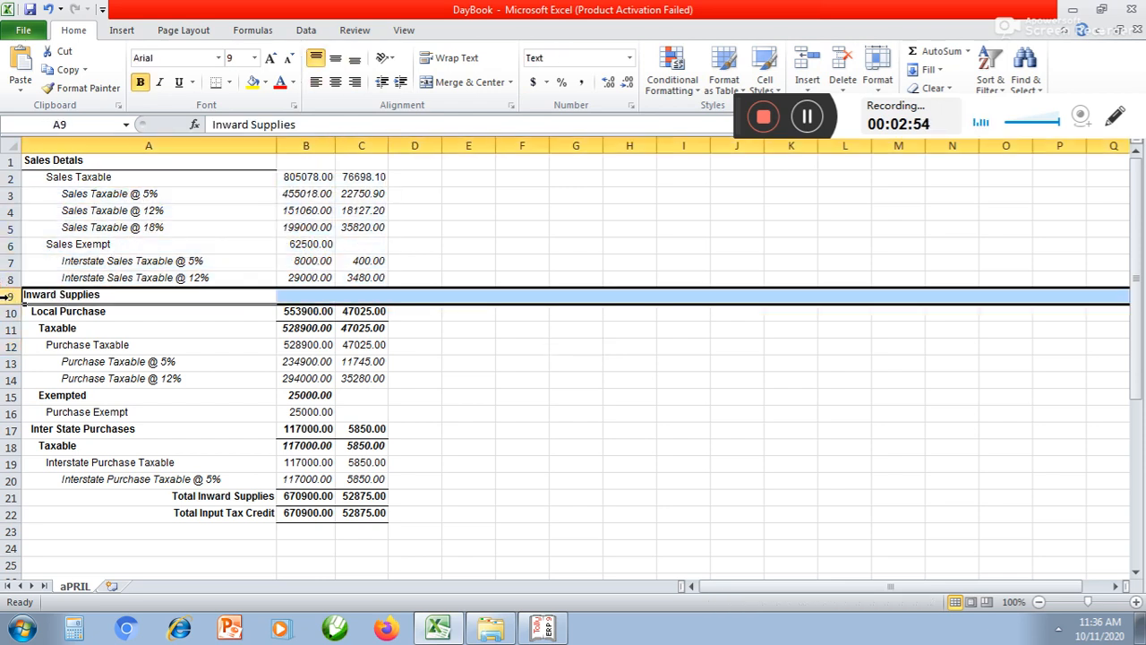
left_click(805, 60)
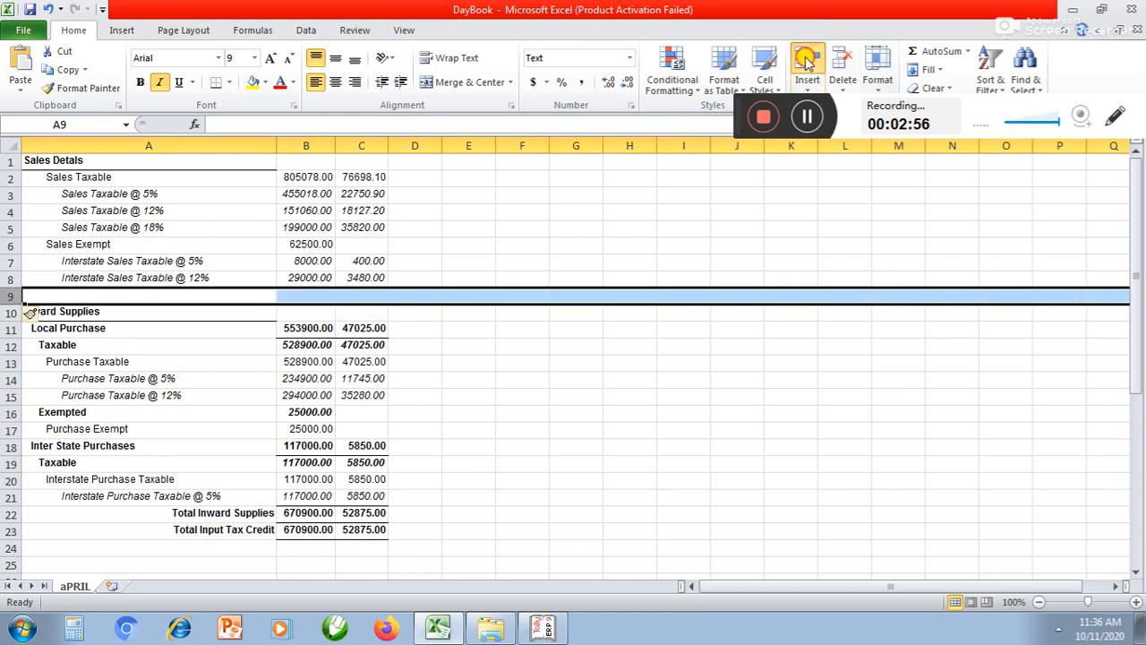
left_click(805, 61)
left_click(524, 376)
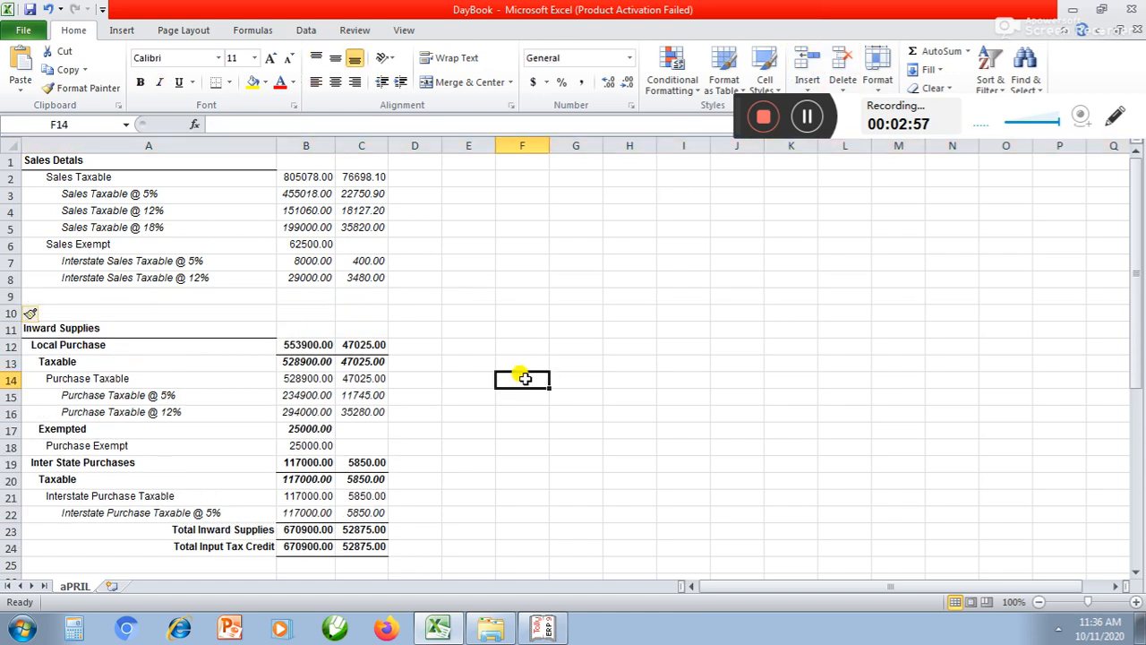
Step: Replace the Inward Supplies heading in cell A11 with "Purchase Details"
left_click(83, 327)
type("Purchase Deta")
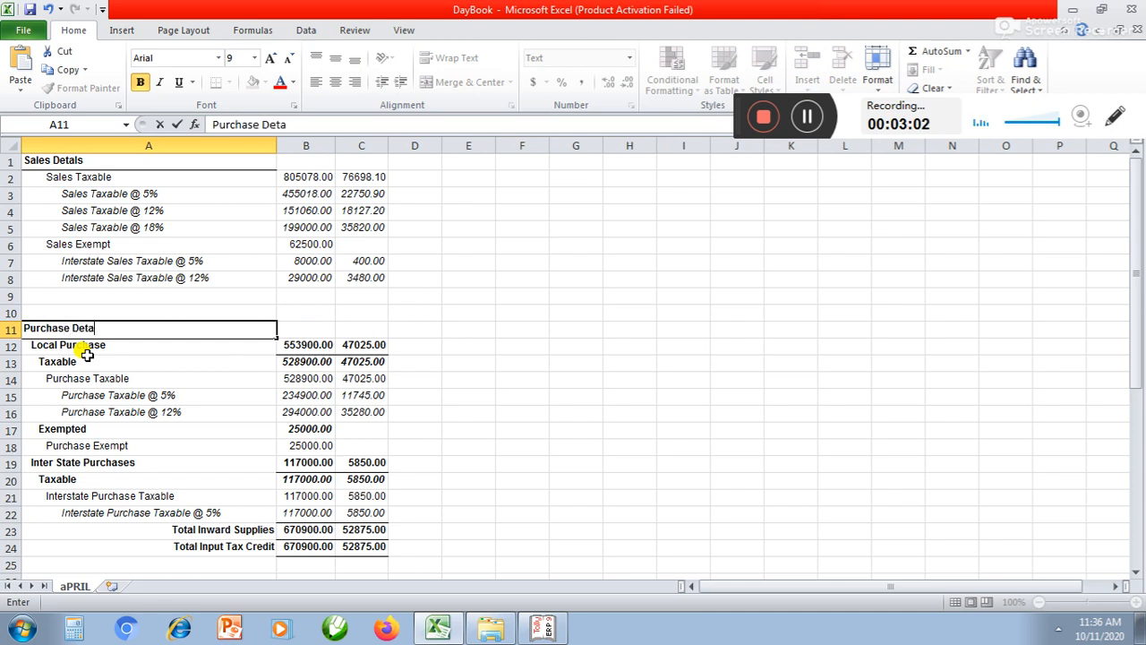
type("ils")
key("Return")
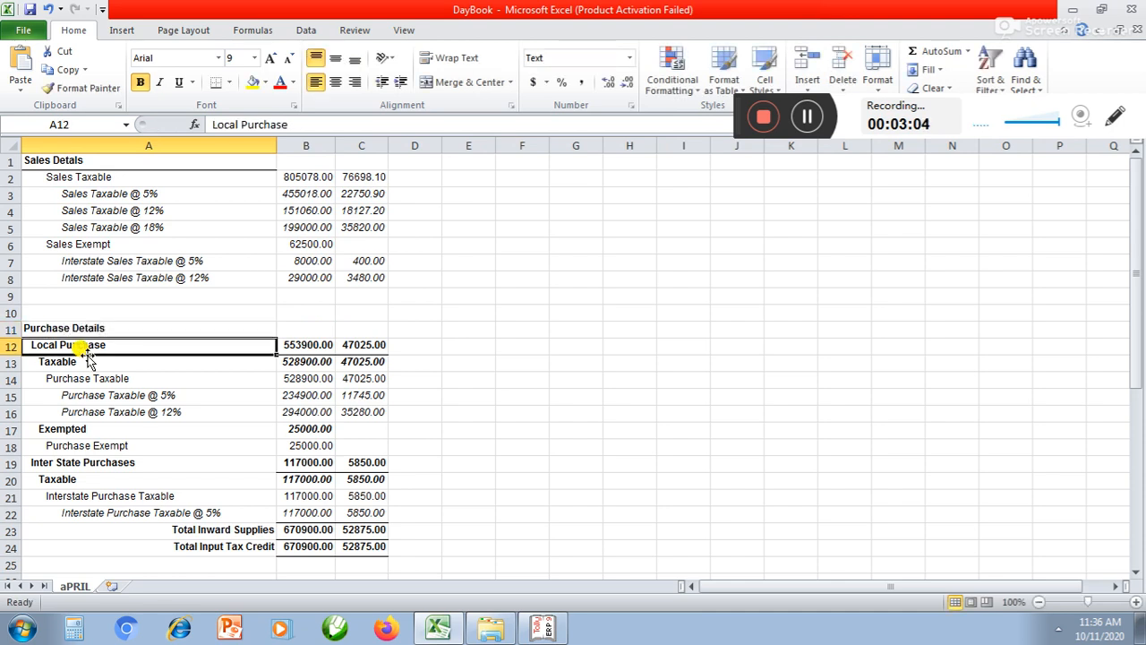
Step: Delete rows 12 to 14, containing the Local Purchase, Taxable and Purchase Taxable subtotals
key("Down")
key("Down")
key("Down")
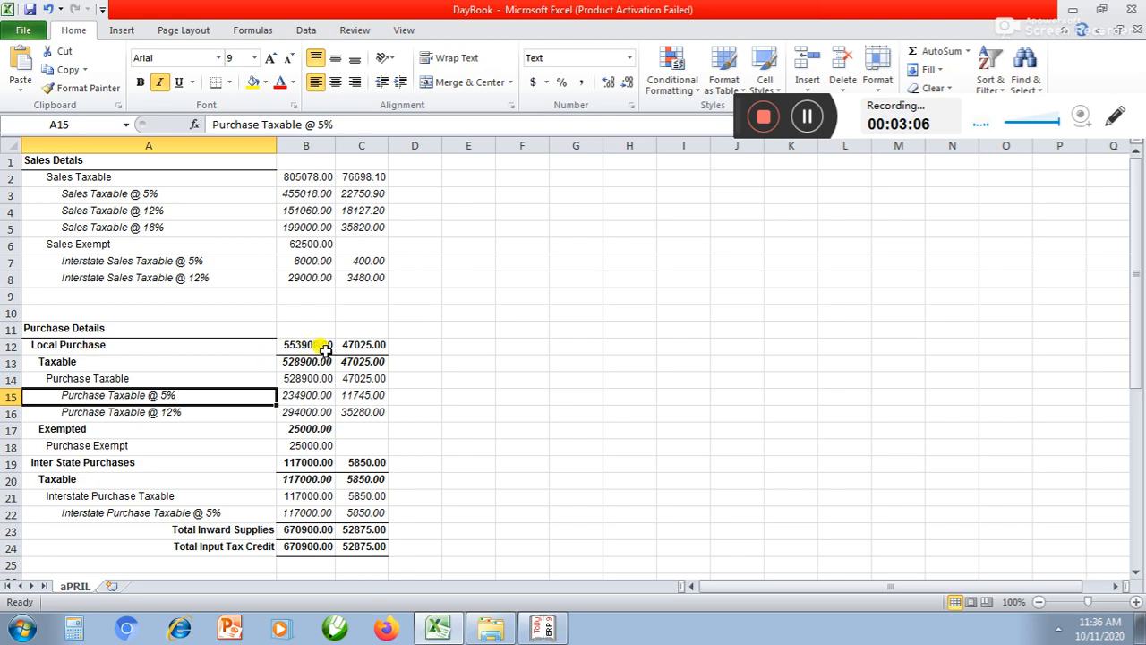
left_click_drag(12, 345, 9, 378)
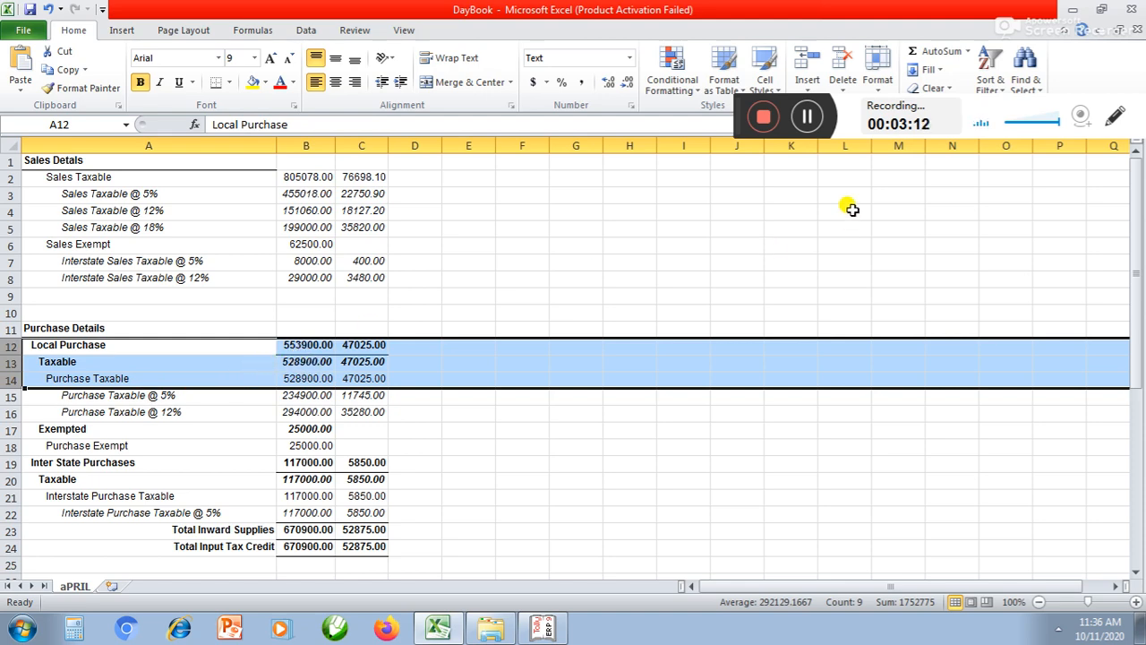
left_click(841, 65)
left_click(515, 429)
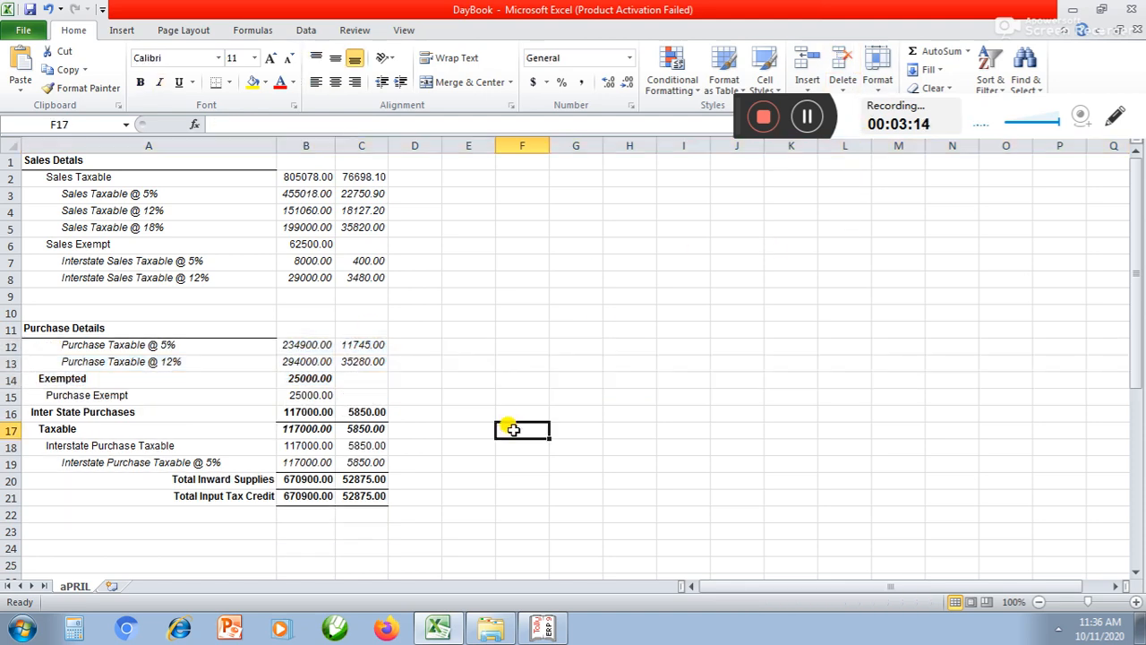
Step: Delete the Exempted row above Purchase Exempt and the Inter State Purchases, Taxable and Interstate Purchase Taxable rows below it
left_click(45, 378)
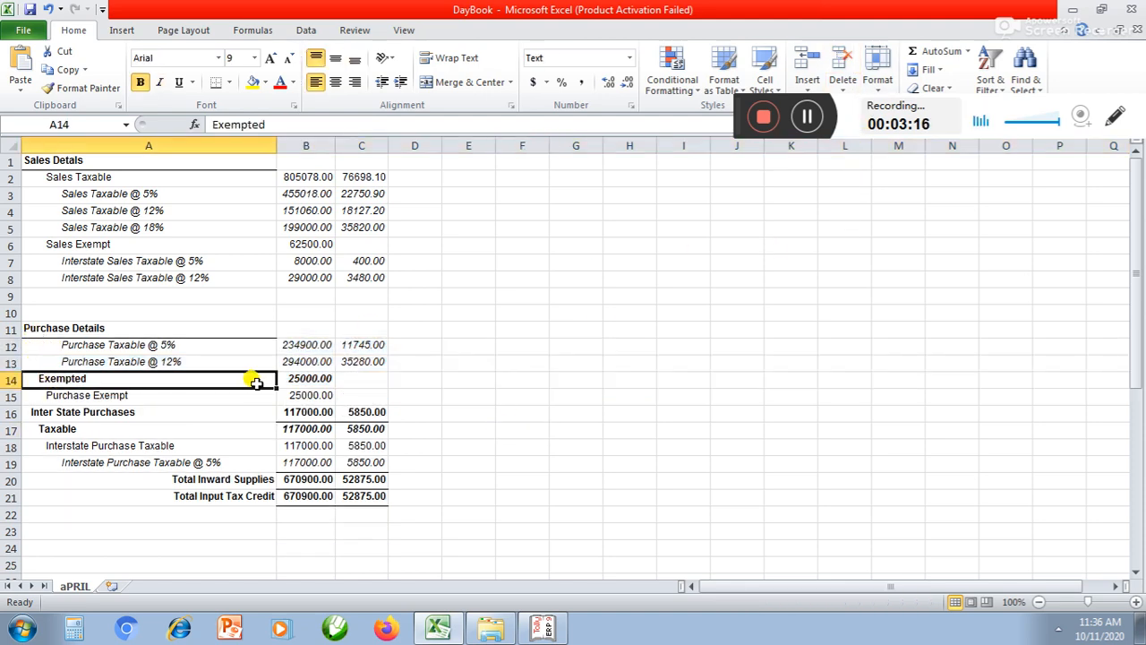
left_click(81, 394)
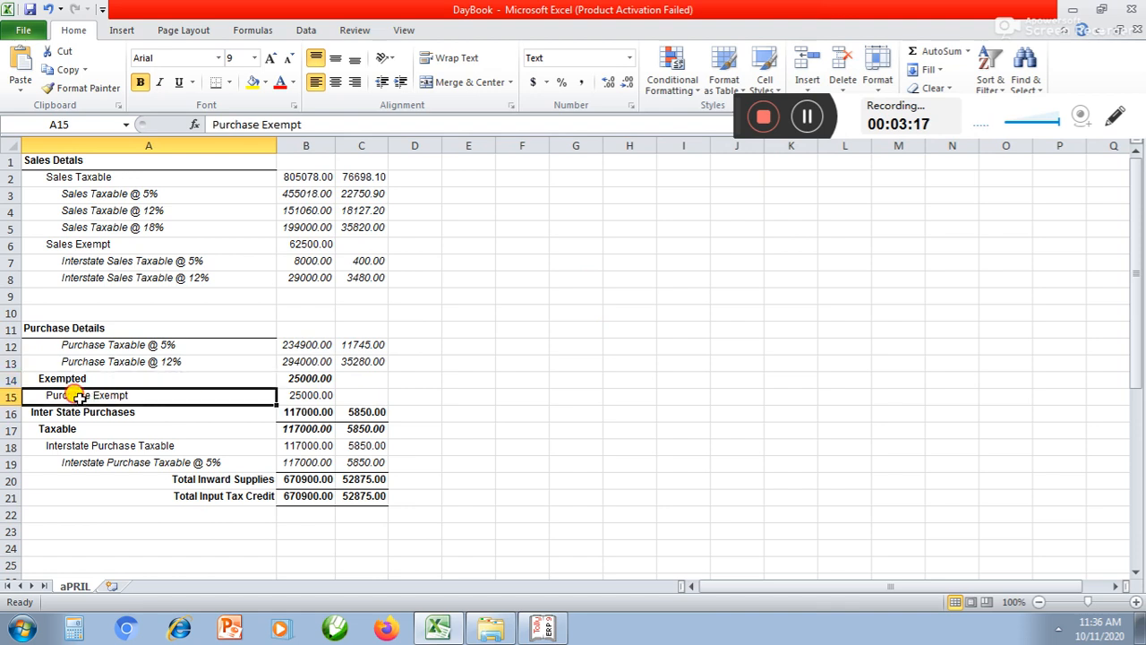
left_click(11, 379)
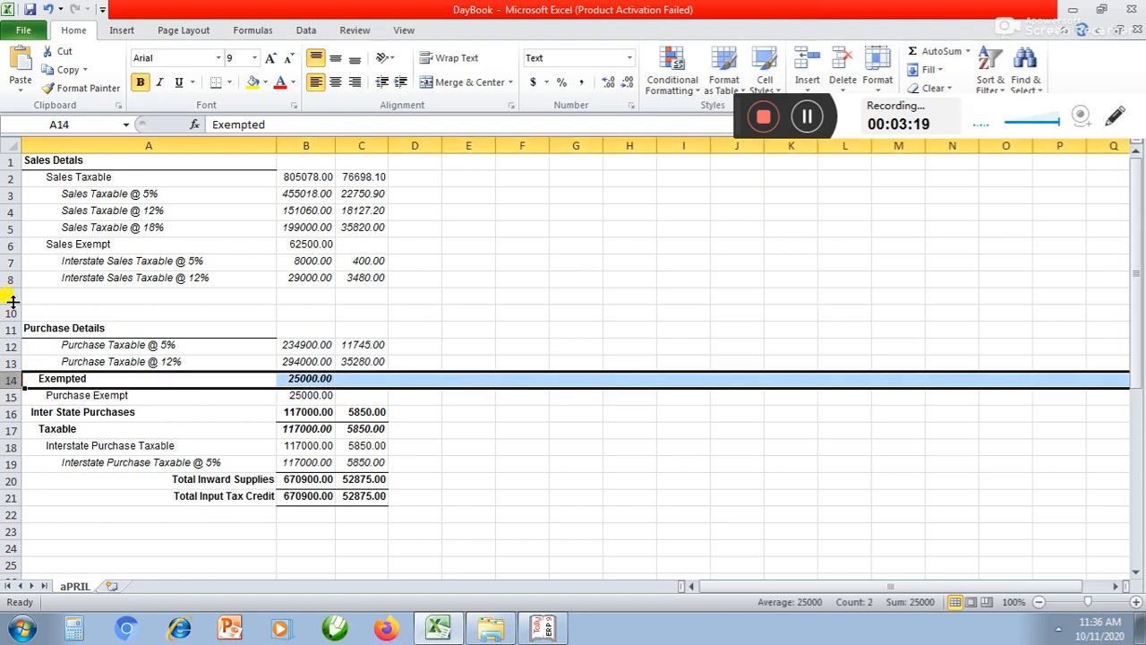
left_click(835, 59)
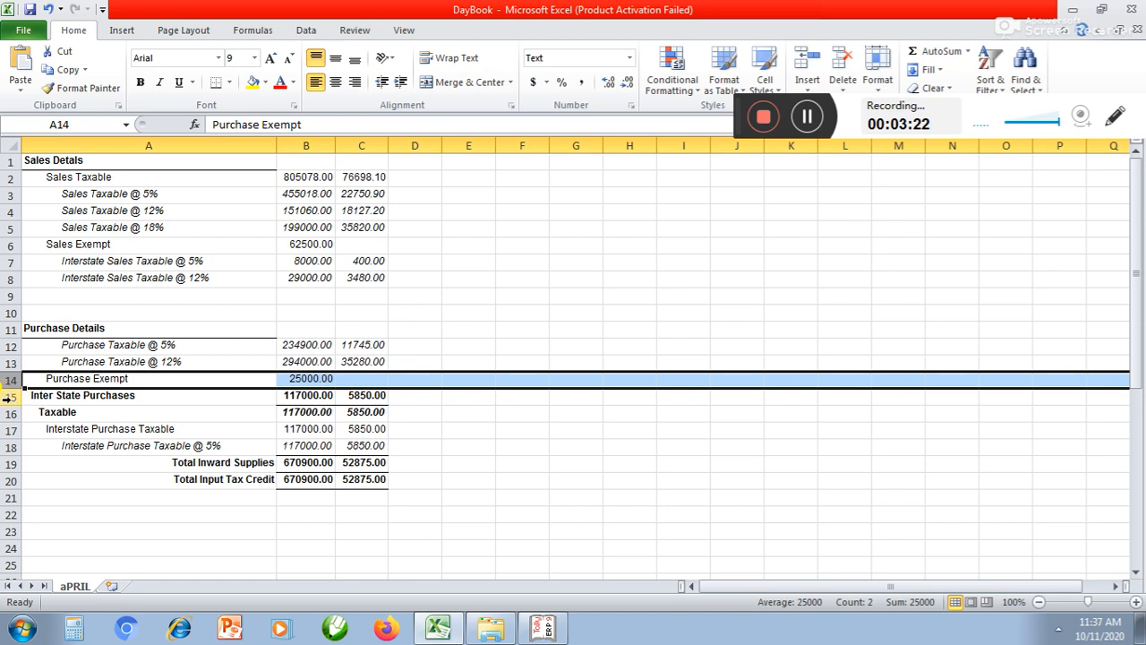
left_click_drag(7, 398, 7, 429)
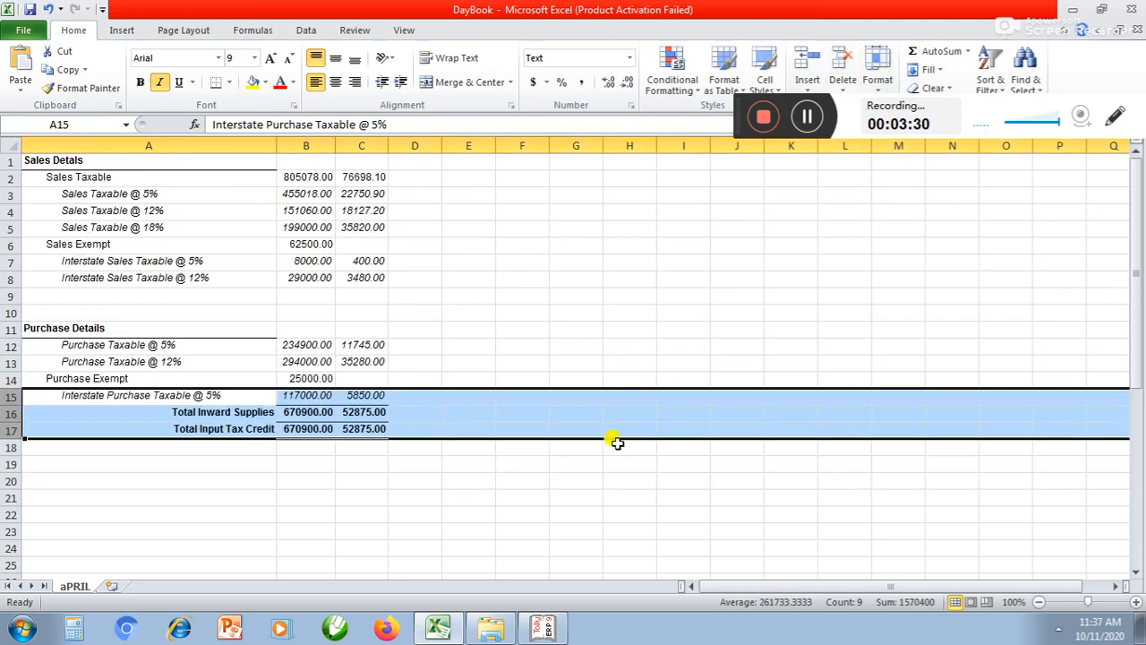
Step: Delete rows 16 and 17, containing Total Inward Supplies and Total Input Tax Credit
left_click(593, 460)
left_click_drag(7, 413, 7, 429)
left_click(842, 67)
left_click(515, 464)
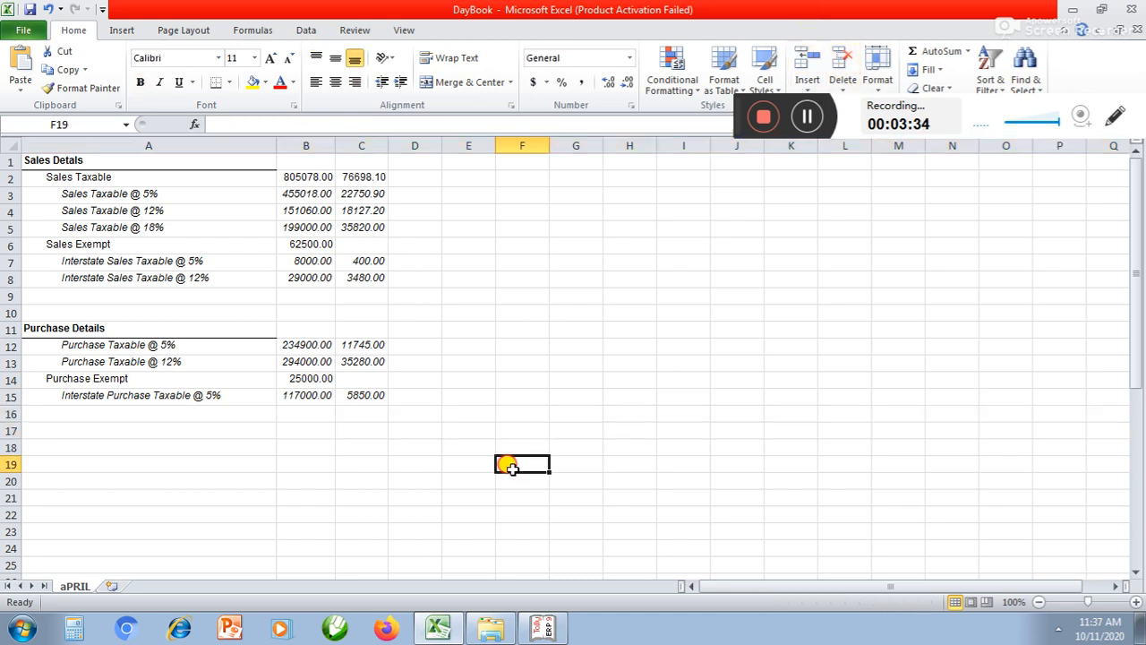
Step: Move the Sales Exempt row from row 6 to row 10, below the interstate sales rows, and delete the emptied row 6
left_click(7, 244)
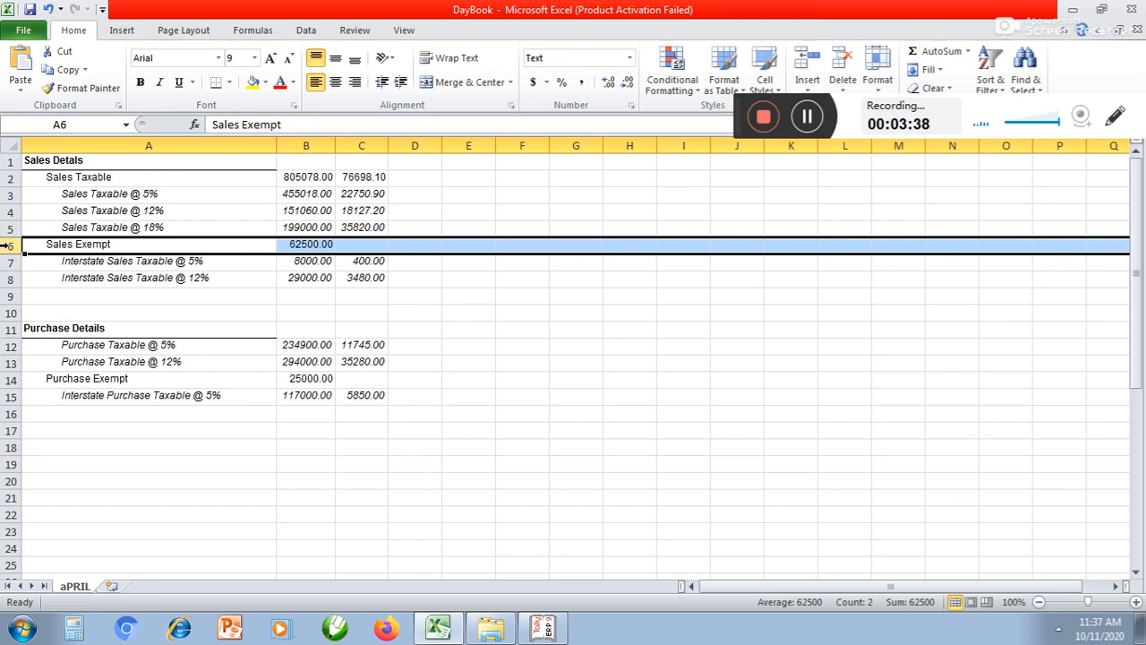
left_click(51, 51)
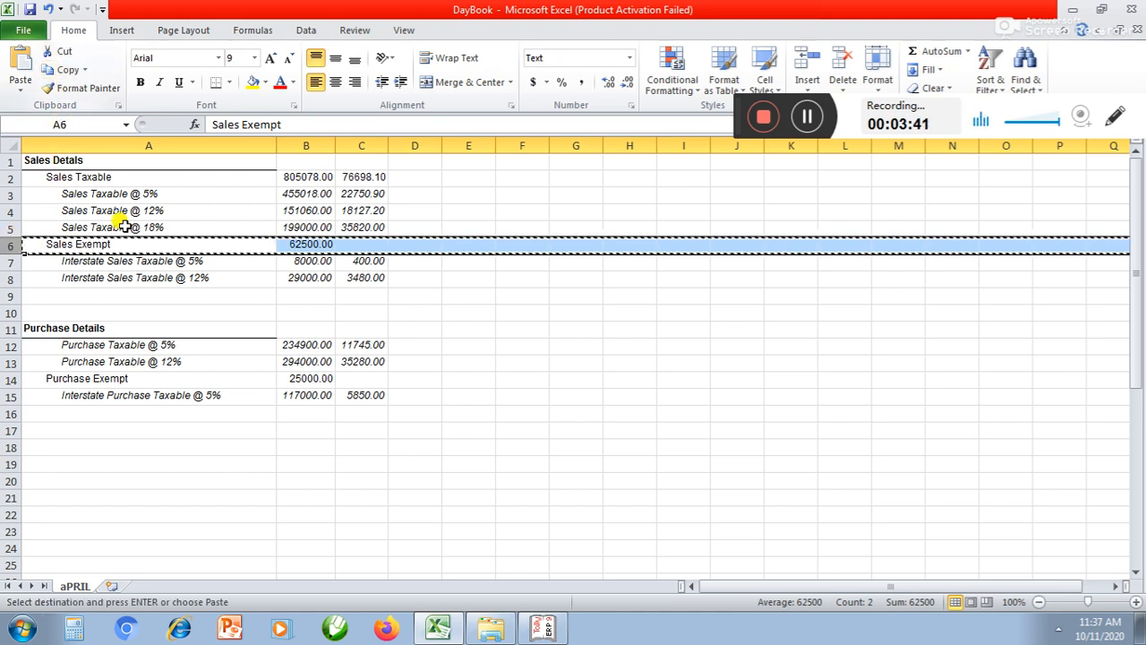
left_click(68, 308)
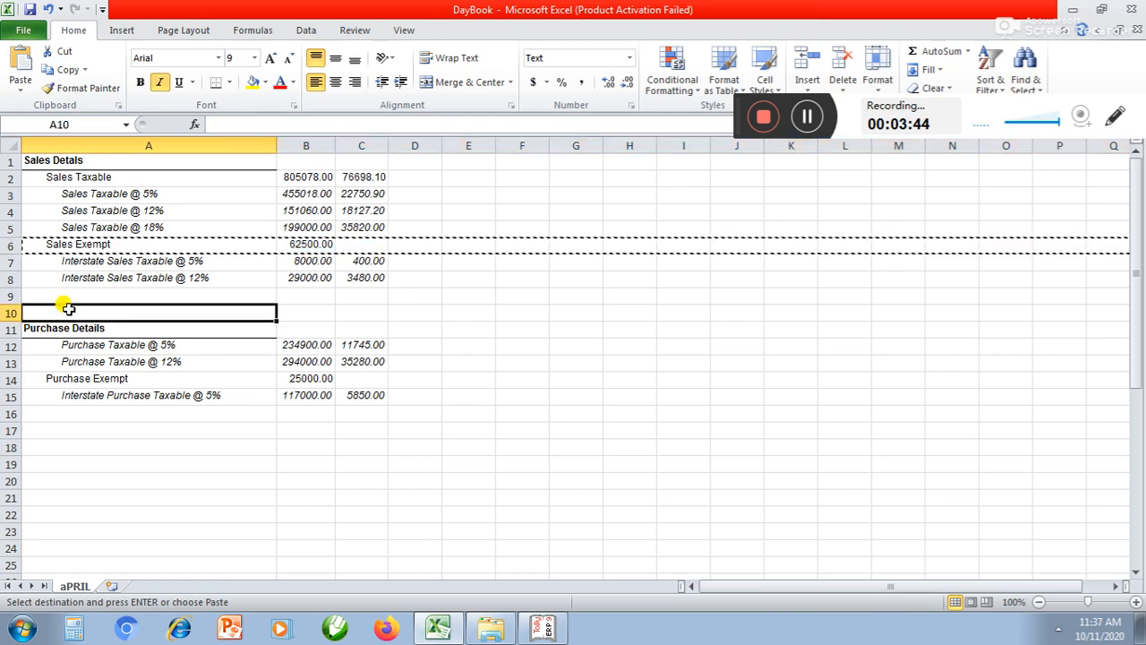
left_click(24, 68)
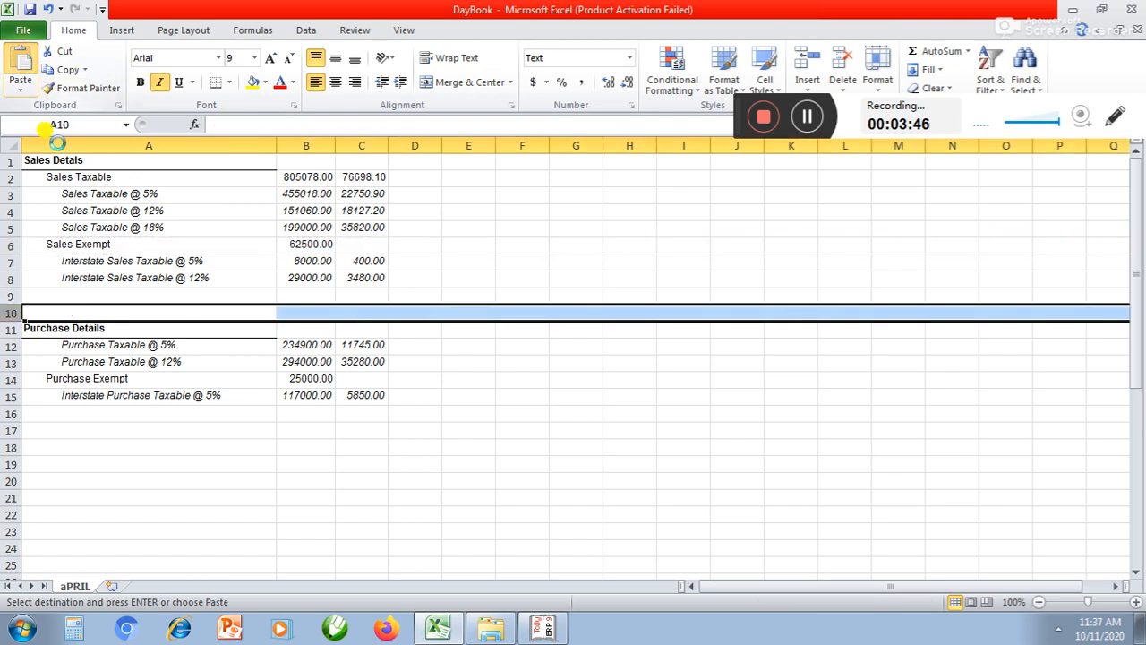
left_click(9, 243)
left_click(842, 56)
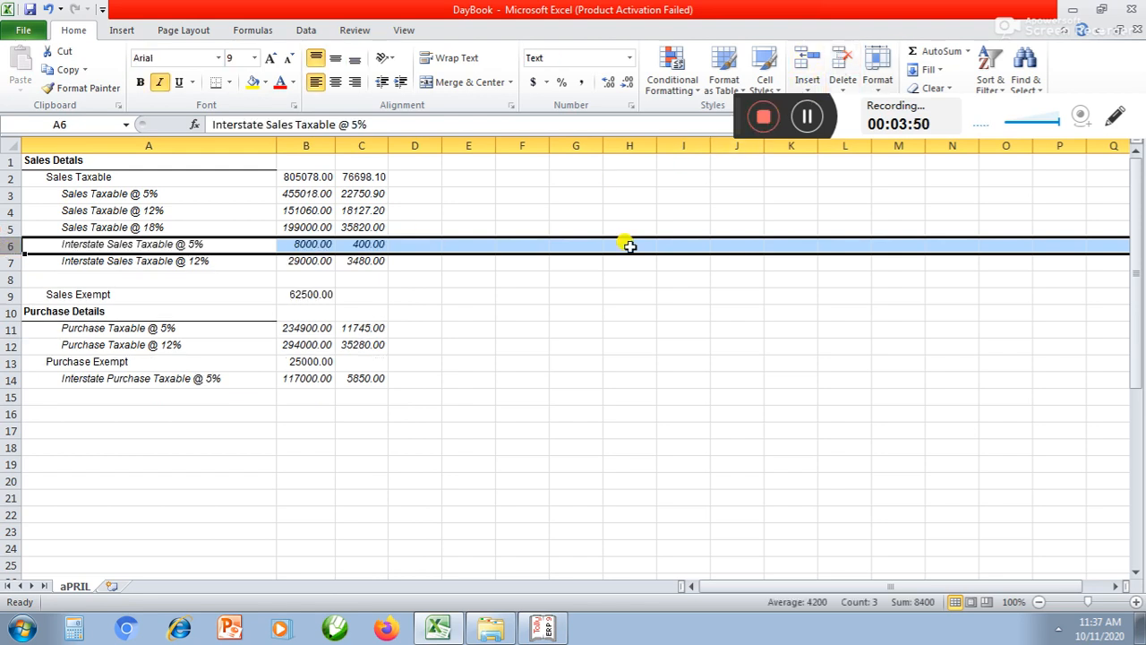
Step: Insert a blank row above the Purchase Details heading to separate it from Sales Exempt
left_click(468, 328)
left_click(9, 312)
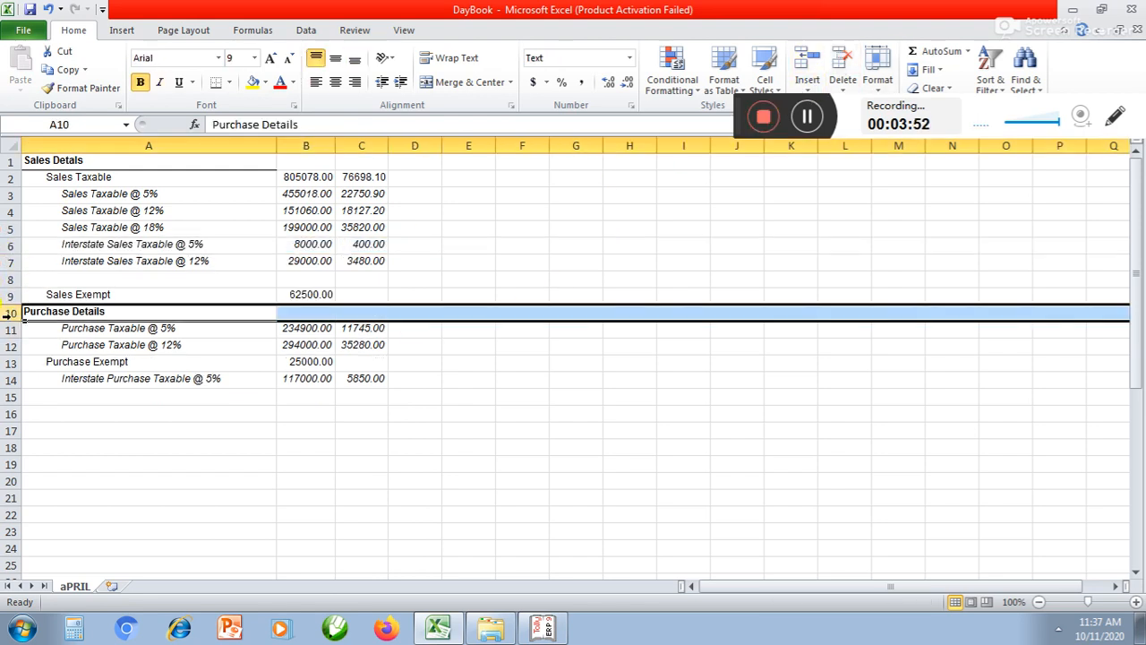
left_click(809, 59)
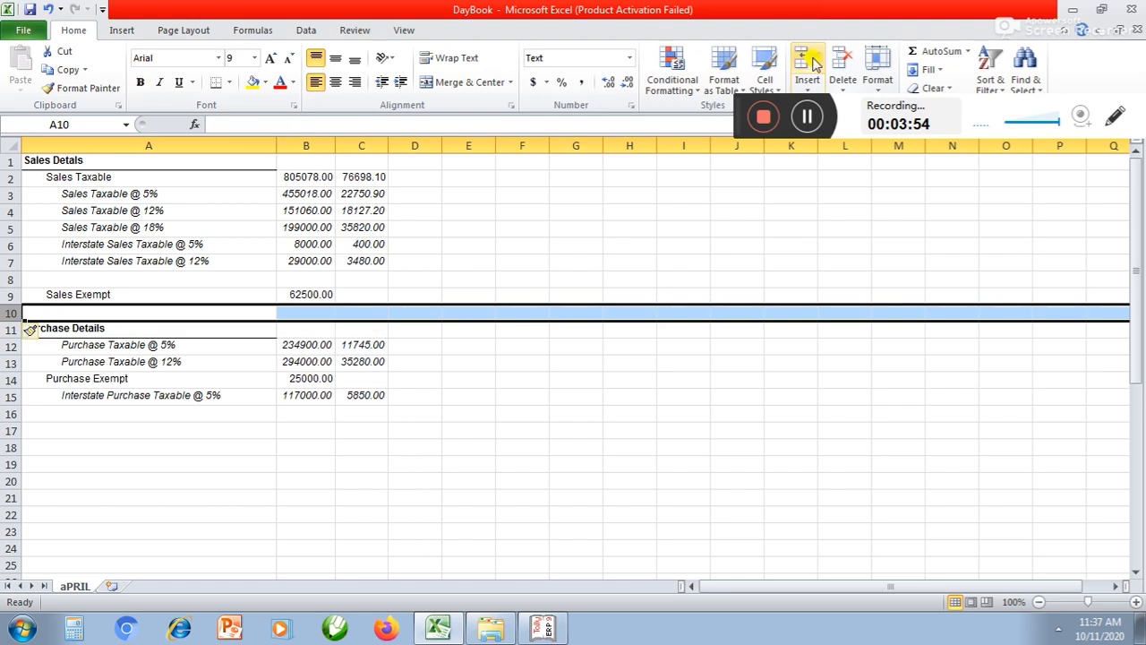
left_click(542, 397)
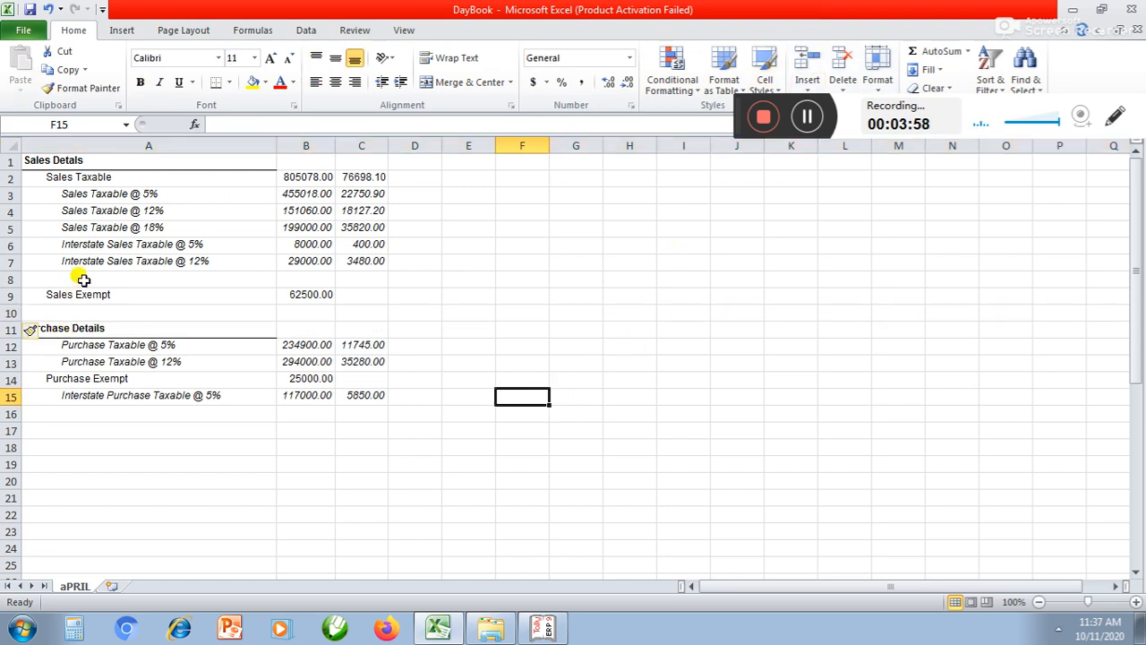
Step: Enter the label "Taxable Sales" in cell A8, below the interstate sales rows
left_click_drag(283, 178, 295, 260)
left_click(152, 279)
type("Taxable Sales")
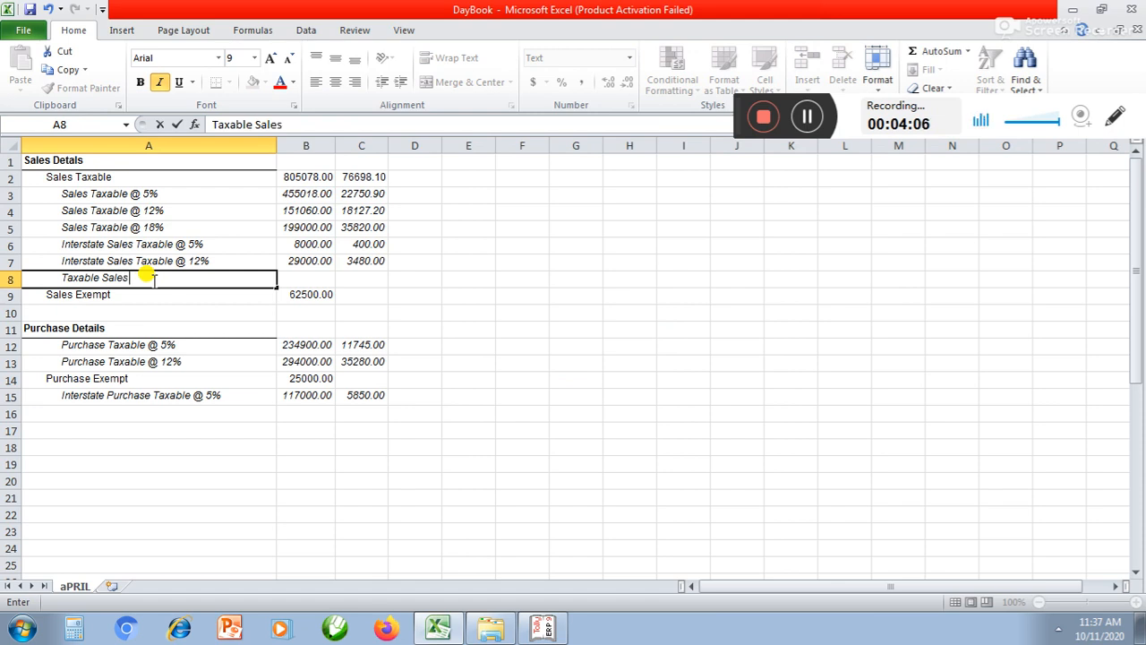
key("Tab")
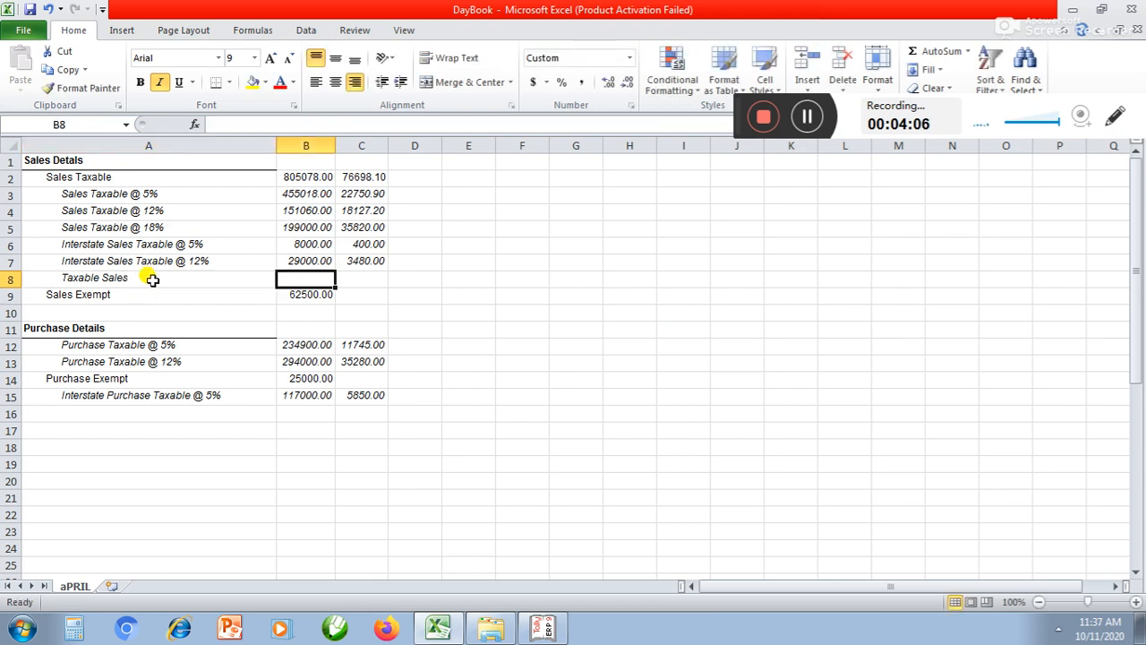
Step: Total the sales values B2:B7 in cell B8 with AutoSum and widen column B to fit the result
left_click_drag(307, 173, 307, 260)
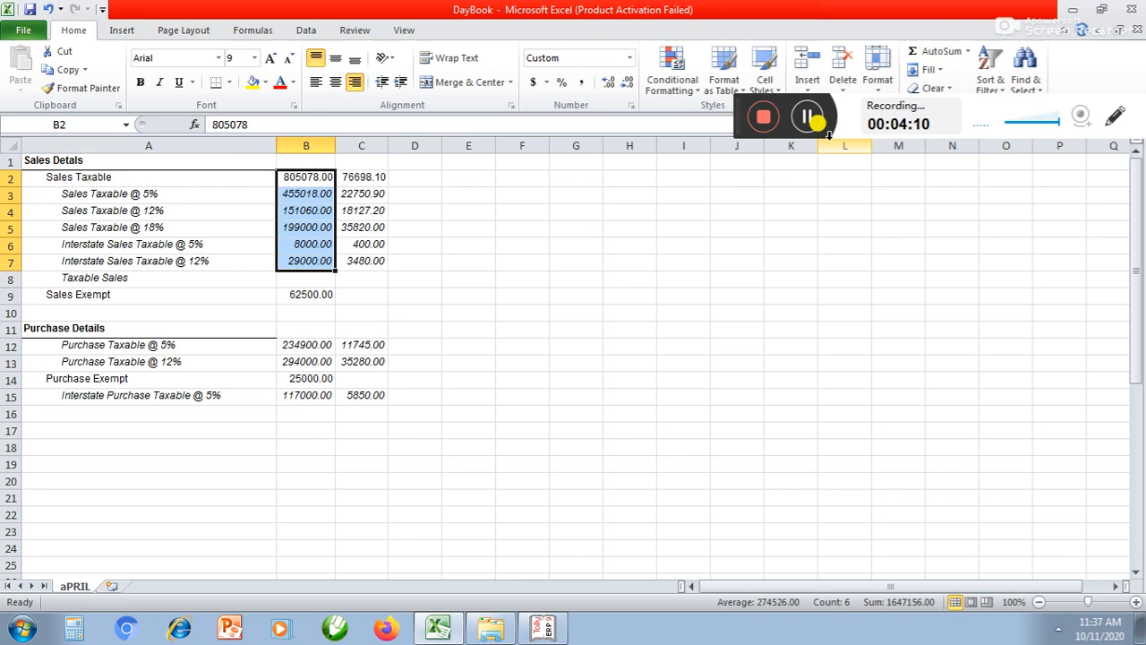
left_click(917, 53)
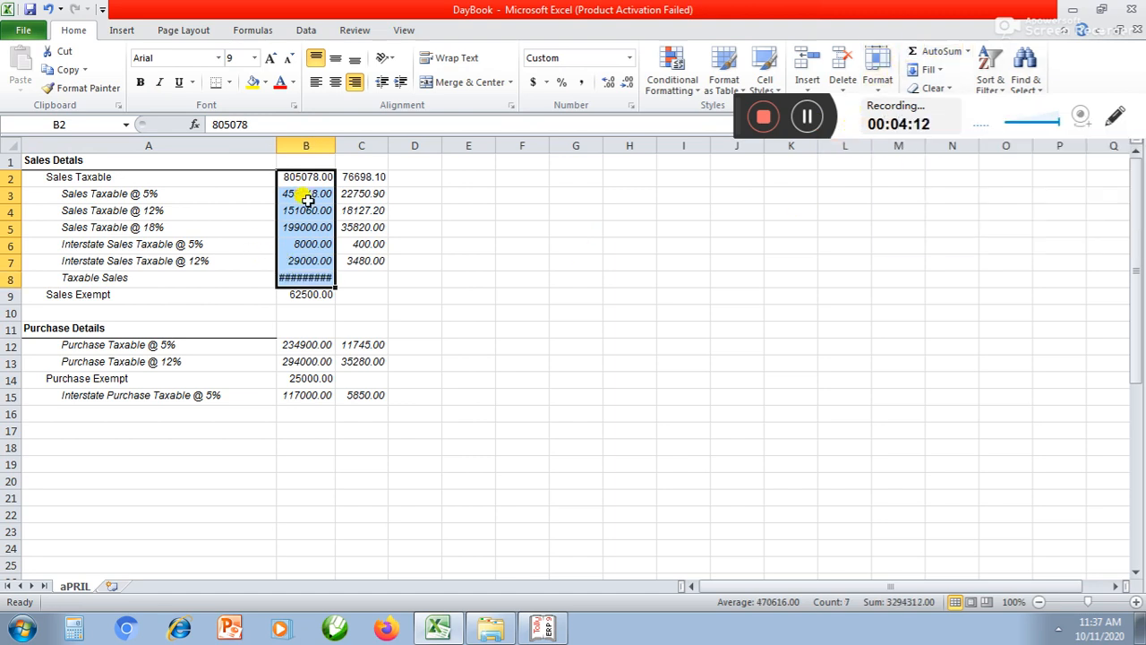
left_click_drag(336, 138, 347, 139)
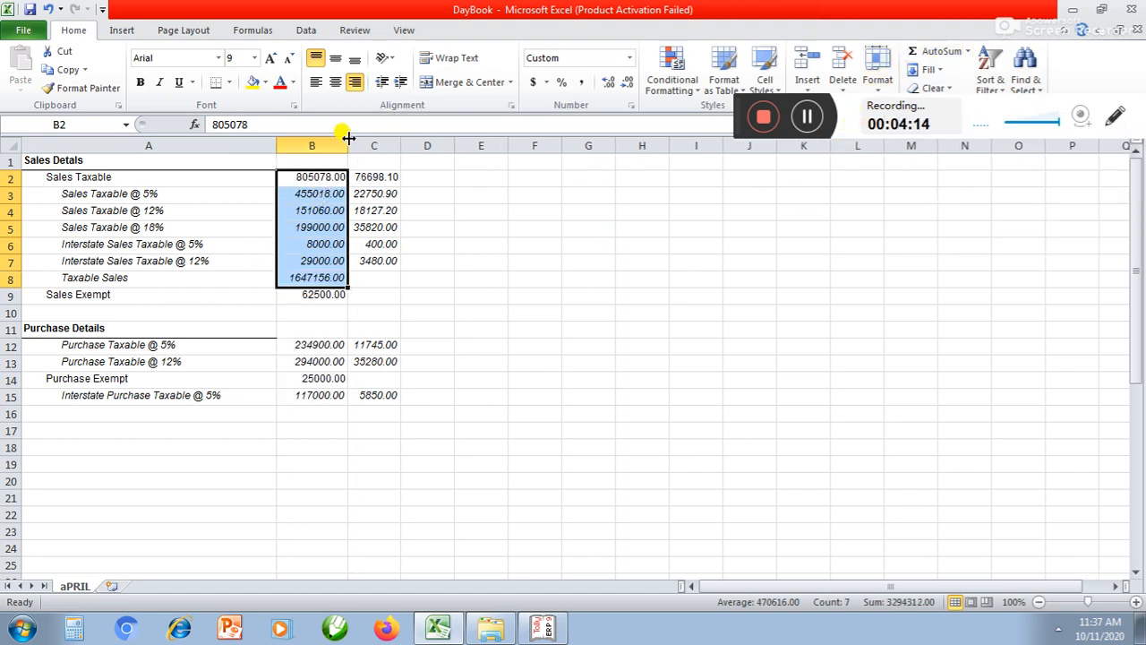
Step: Delete column C, which holds the exported tax amounts
left_click(375, 210)
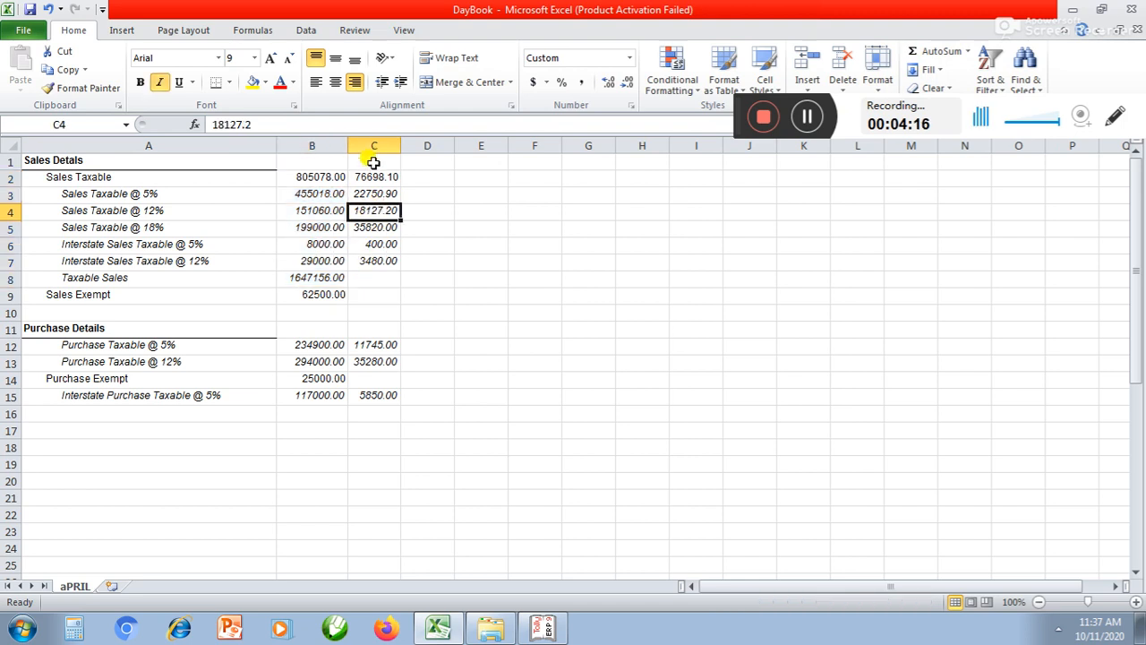
left_click(375, 141)
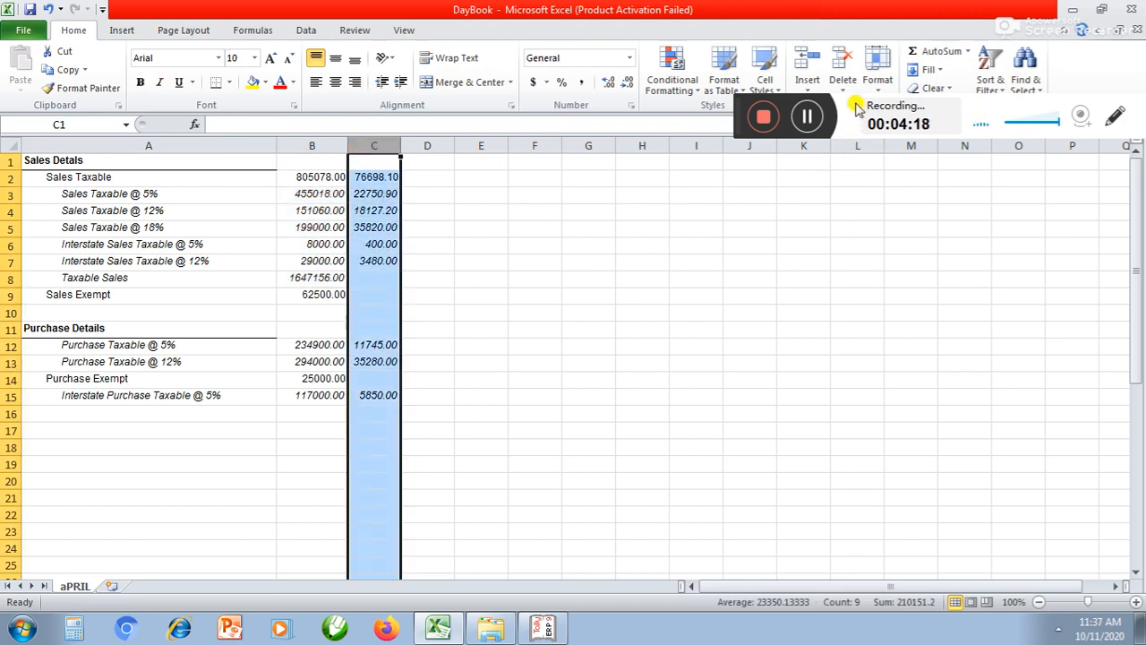
left_click(842, 64)
left_click(305, 177)
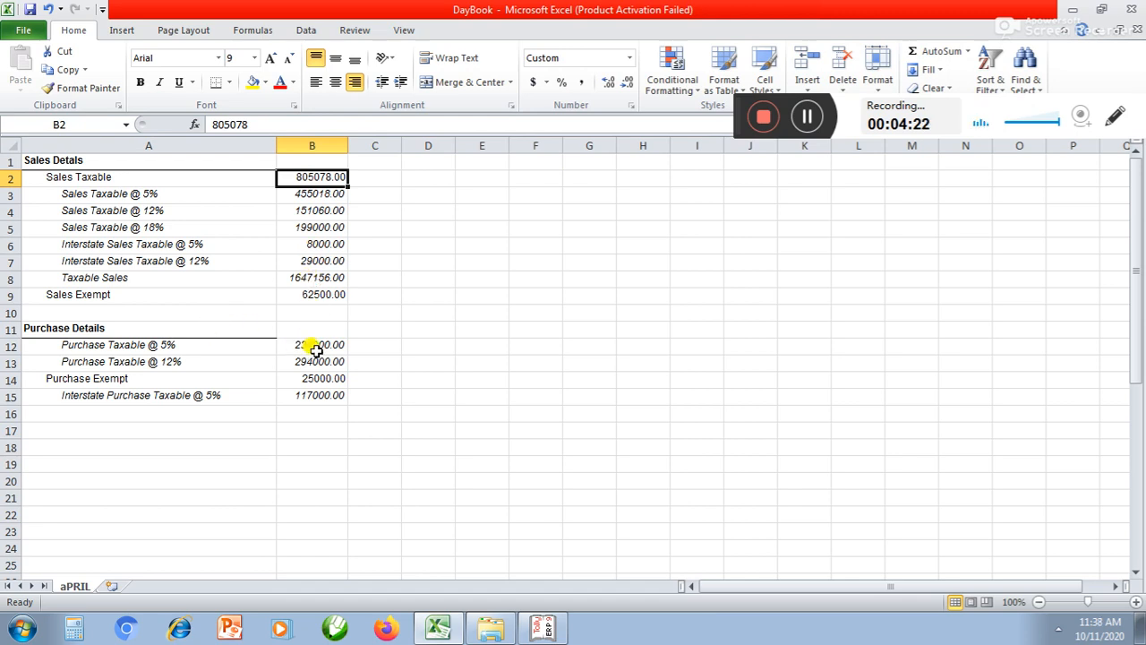
Step: Enter the column headings Sales, CGTS, SGST and IGST in cells B1 to E1
left_click(307, 161)
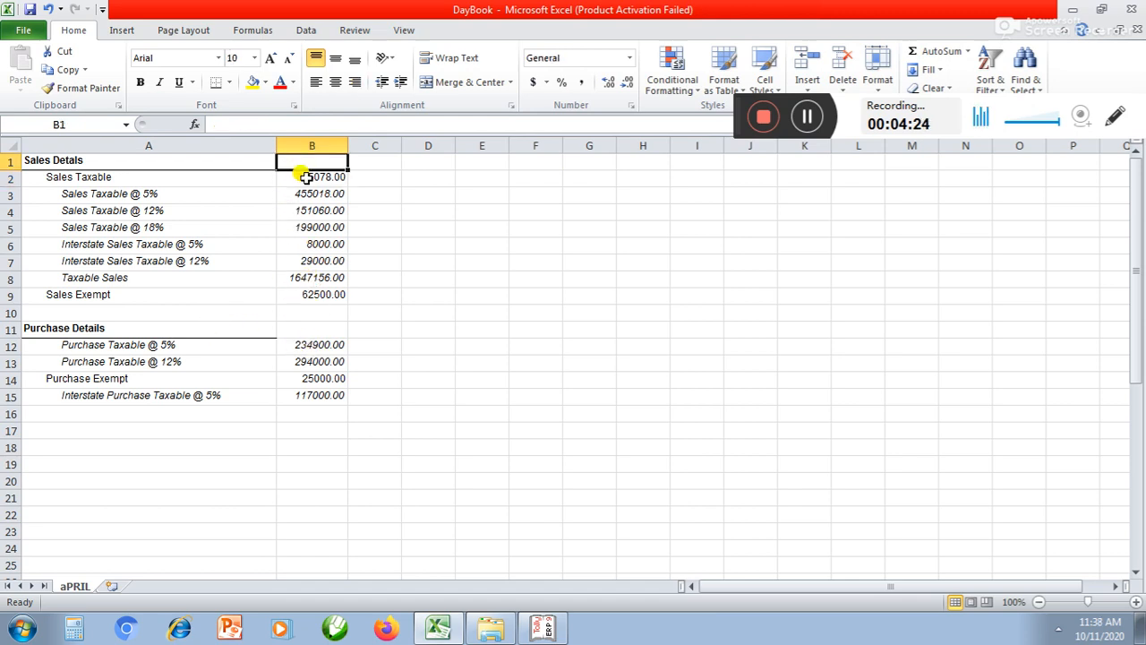
type("Sales")
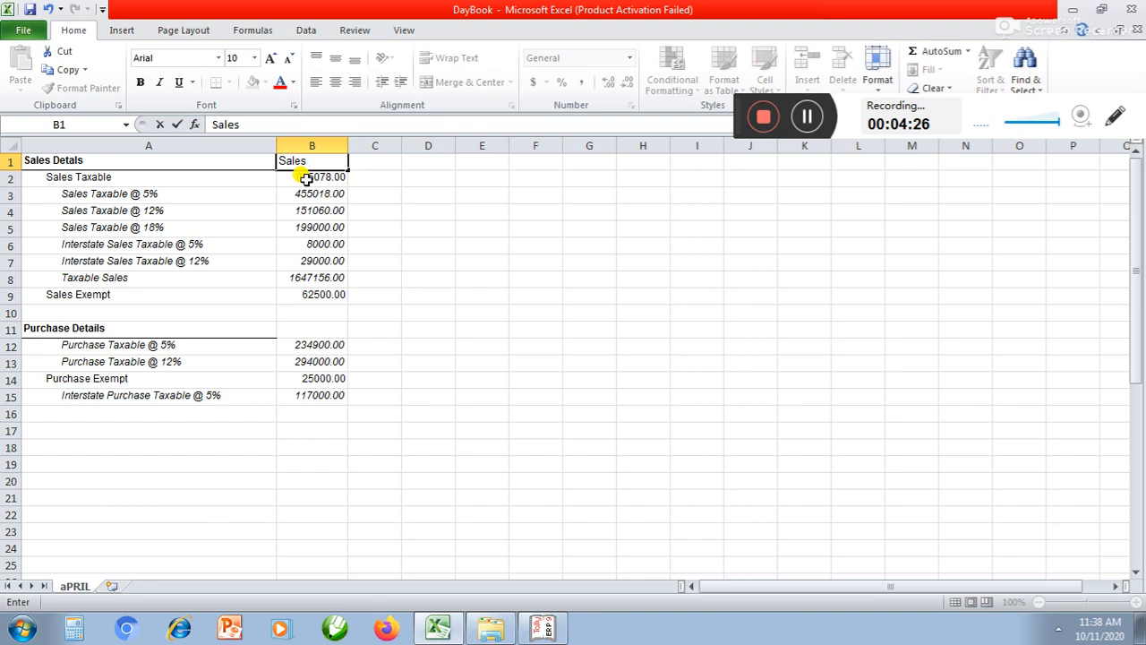
key("Return")
key("Up")
key("Right")
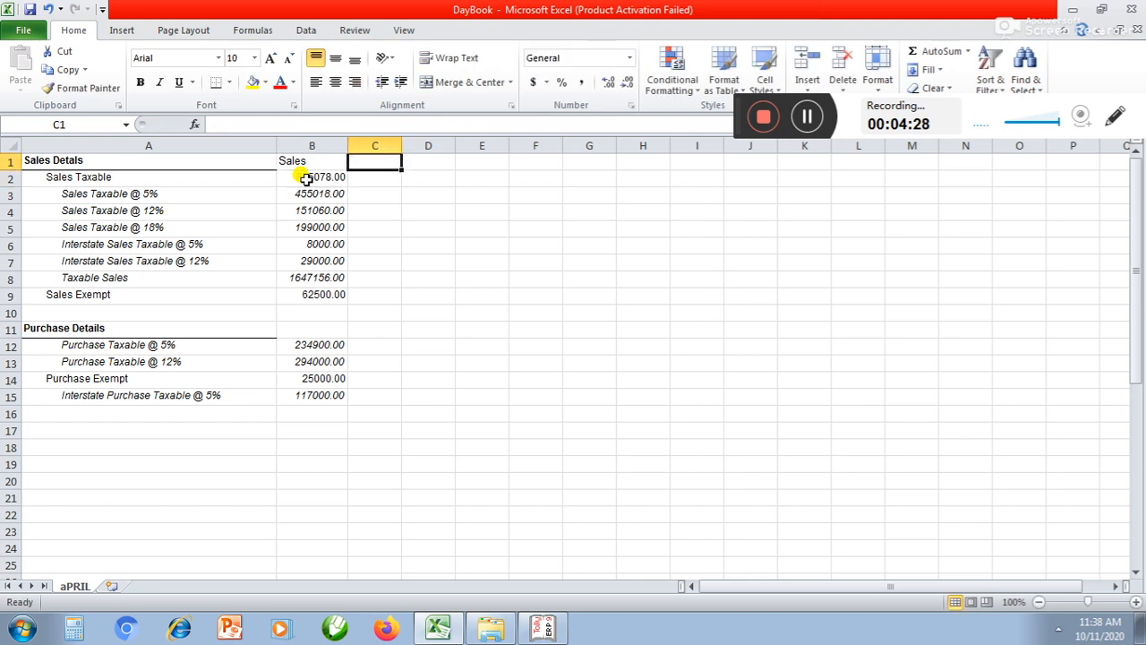
type("CGTS")
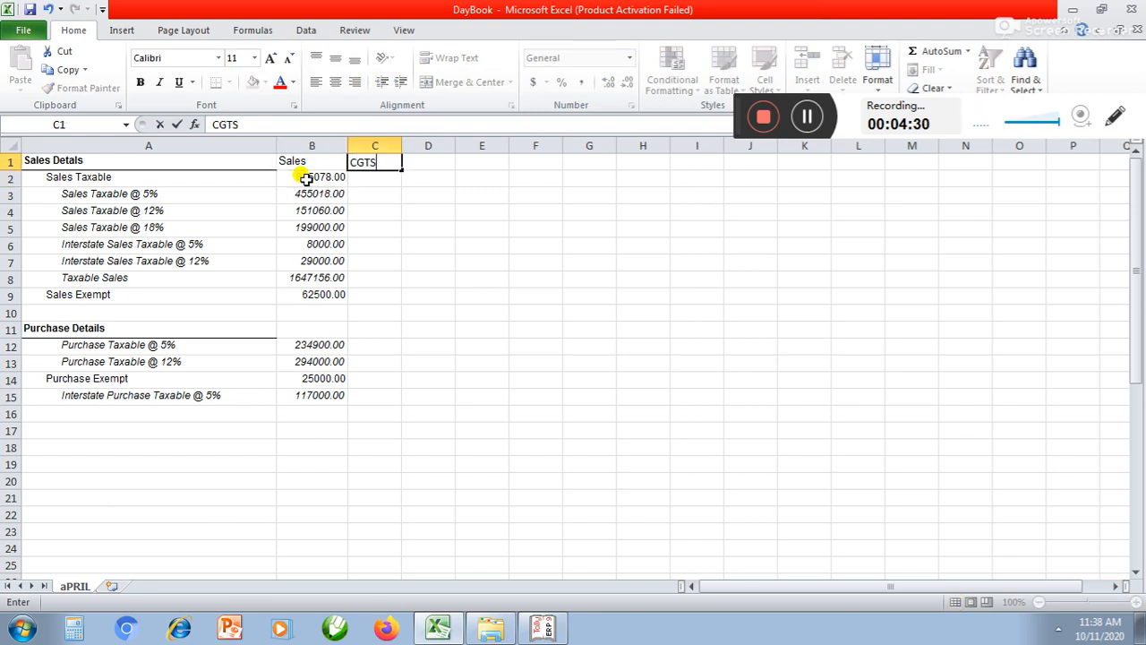
key("Tab")
type("SG")
key("Tab")
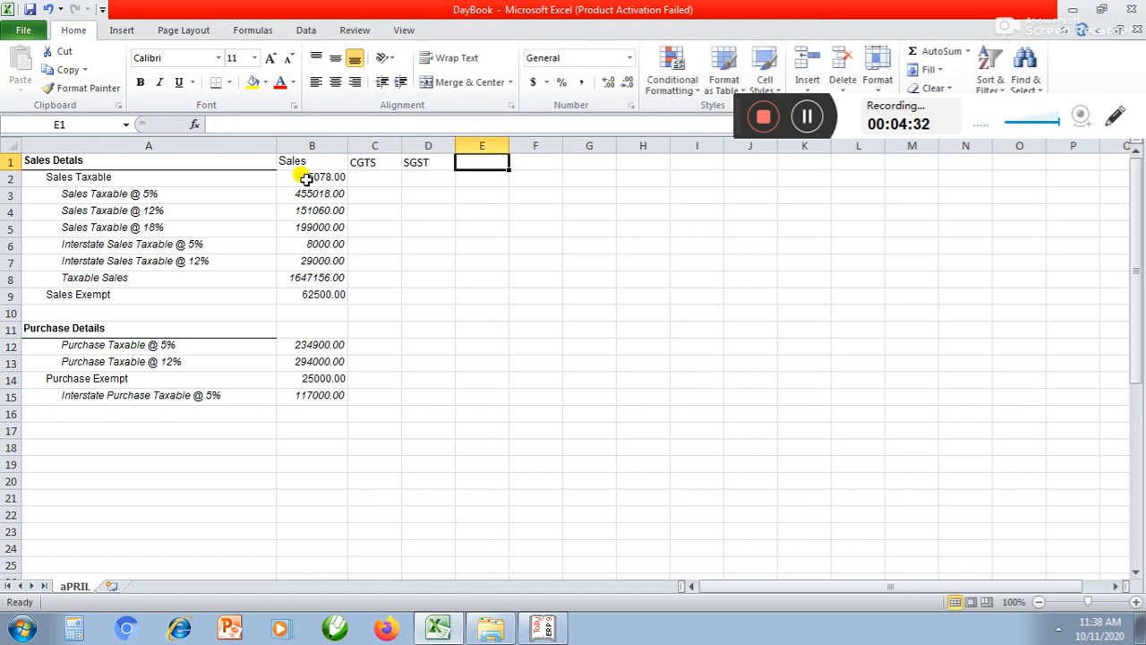
type("IGST")
key("Return")
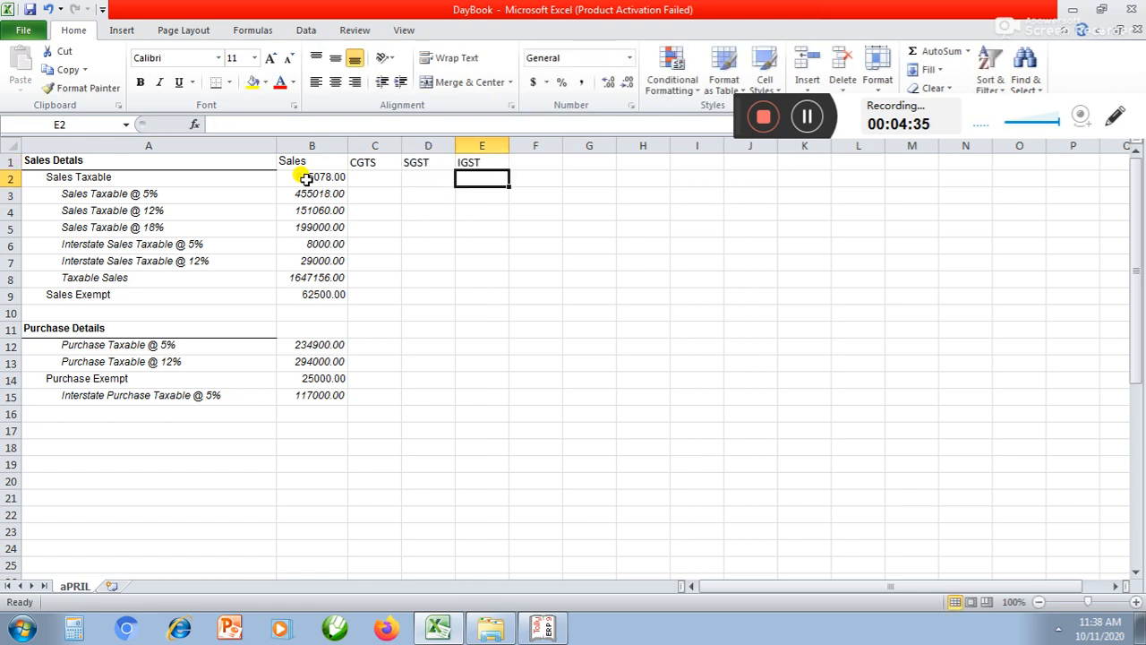
Step: Clear the Sales Taxable subtotal in cell B2 so it is not counted in the Taxable Sales total
left_click(306, 179)
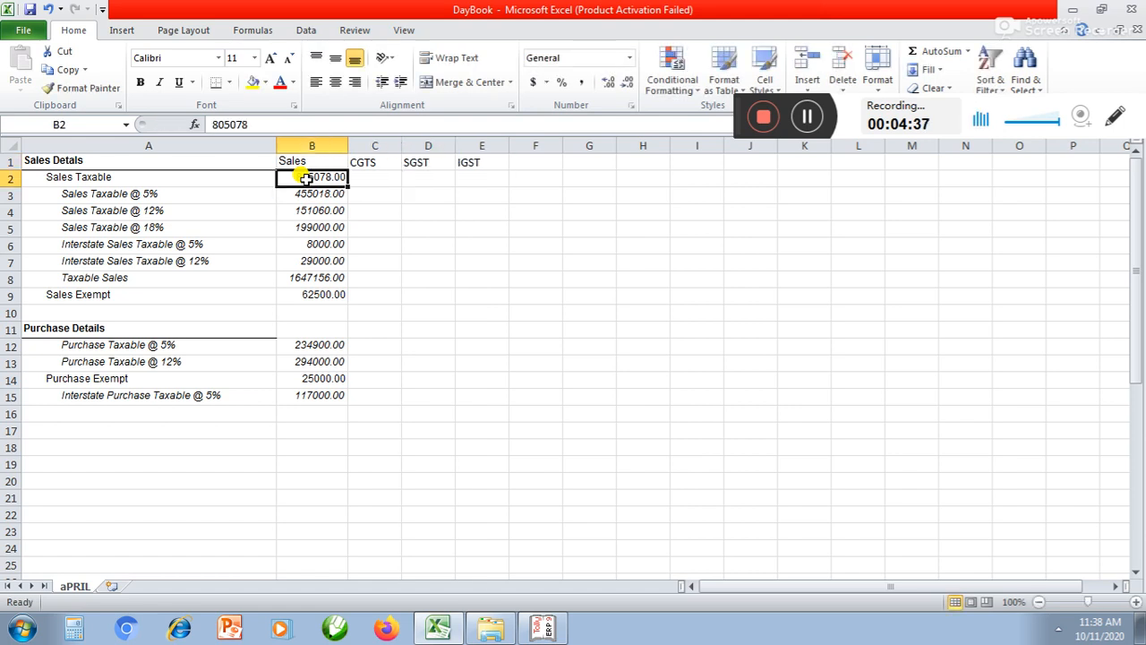
key("shift+Down")
key("Down")
key("Up")
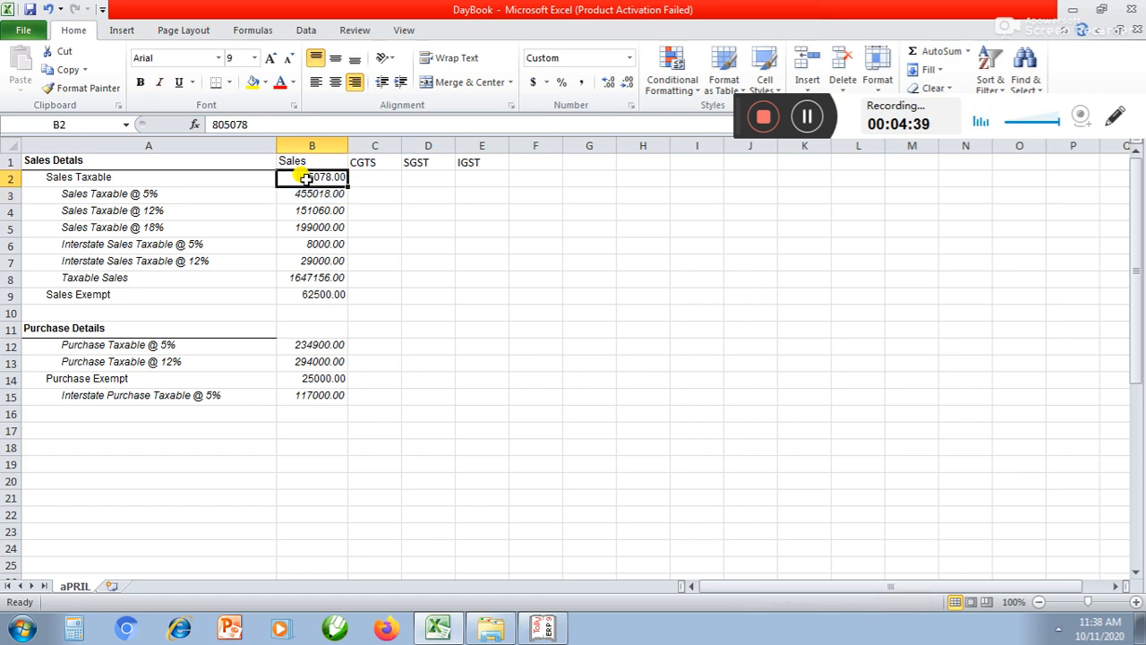
key("Left")
key("Right")
key("Delete")
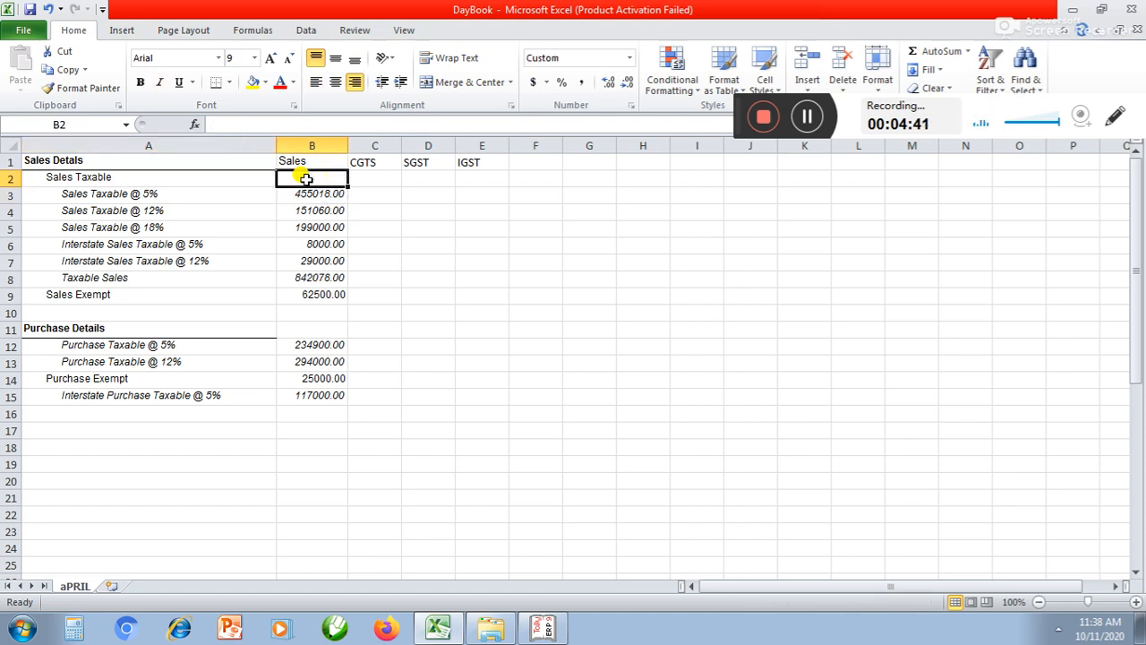
Step: Examine the local and interstate sales values in B3:B7 and the Taxable Sales total formula in B8
key("Down")
key("Left")
key("Right")
key("shift+Down")
key("shift+Down")
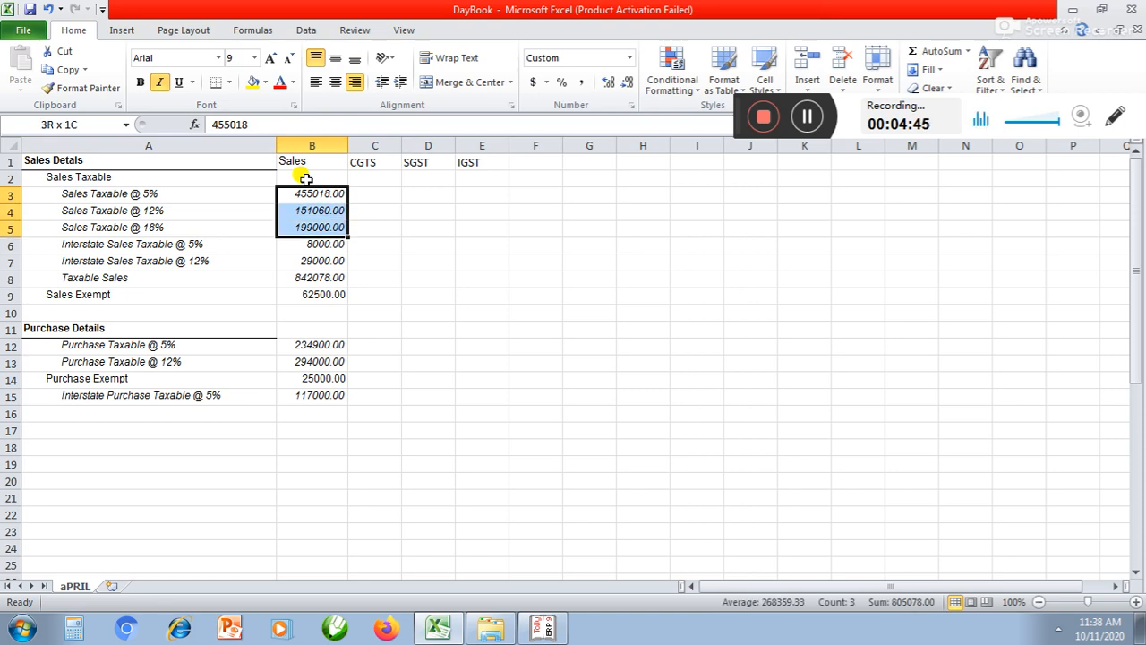
key("Down")
key("Down")
key("Down")
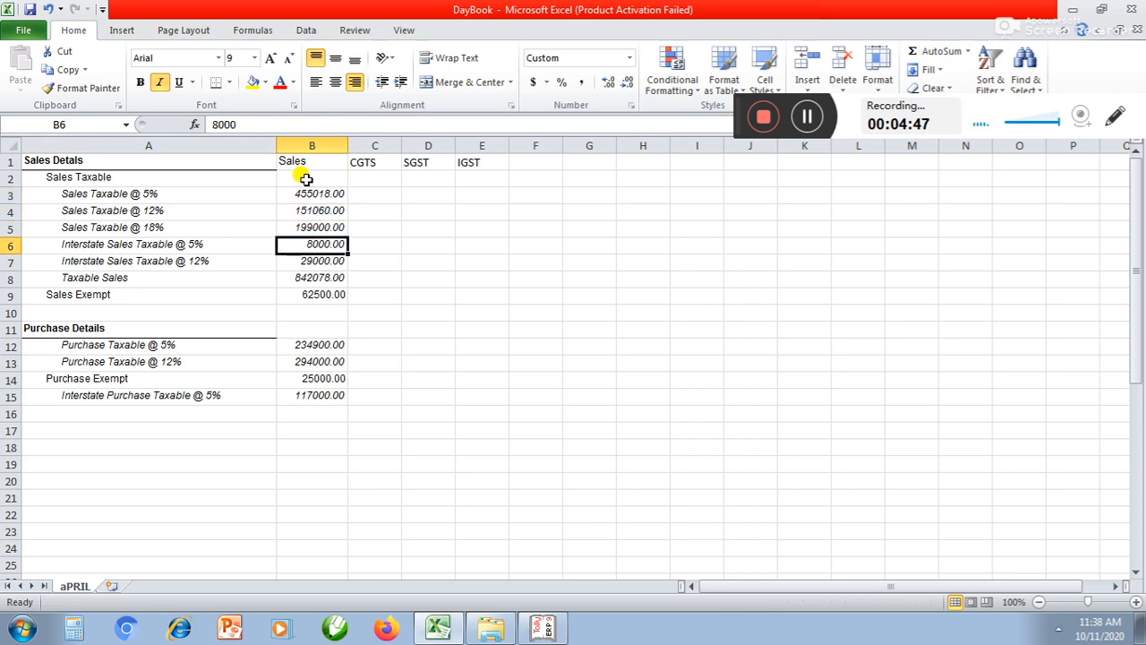
key("shift+Down")
key("shift+Down")
key("Down")
key("Down")
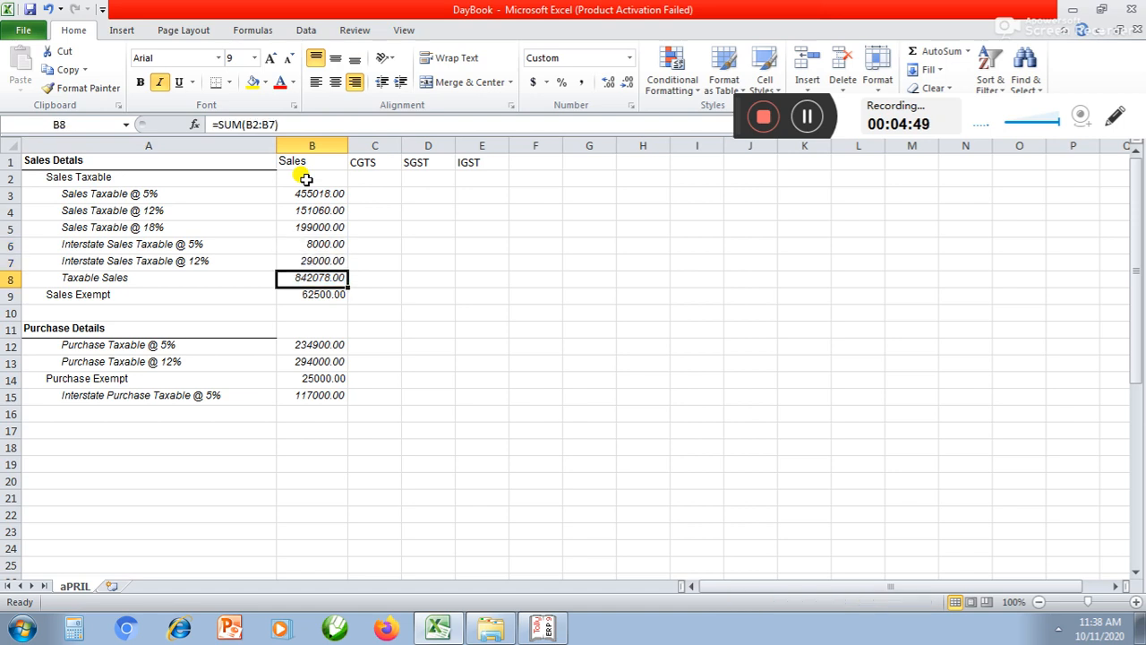
key("Left")
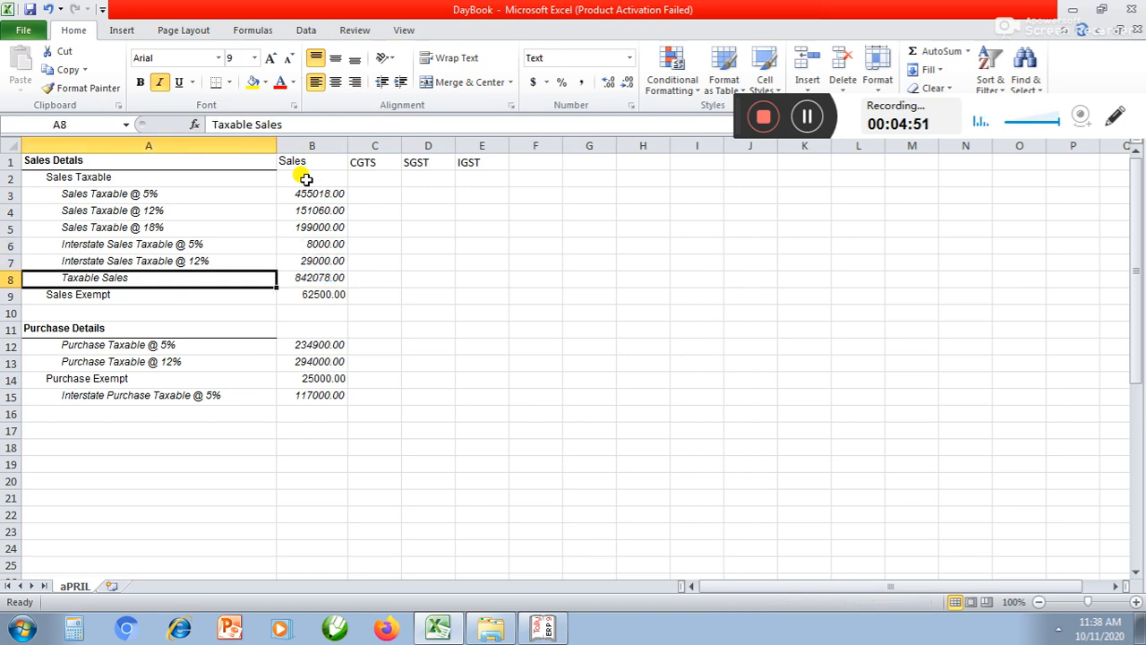
key("Right")
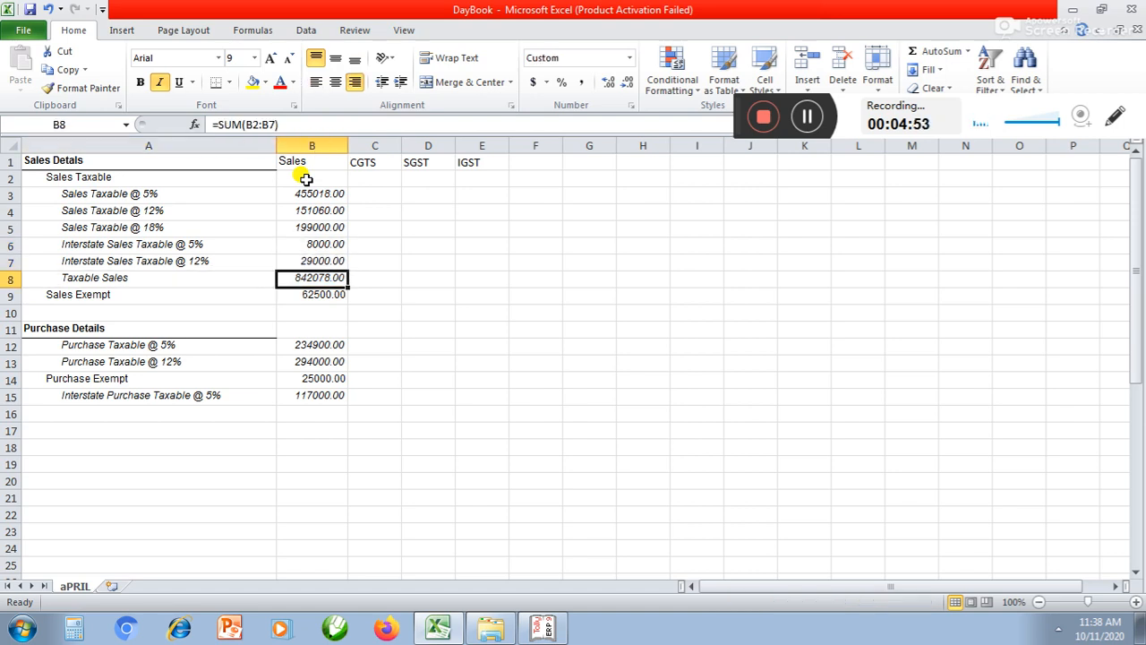
Step: Clear the Taxable Sales total in B8 and its label in A8
key("Delete")
key("Down")
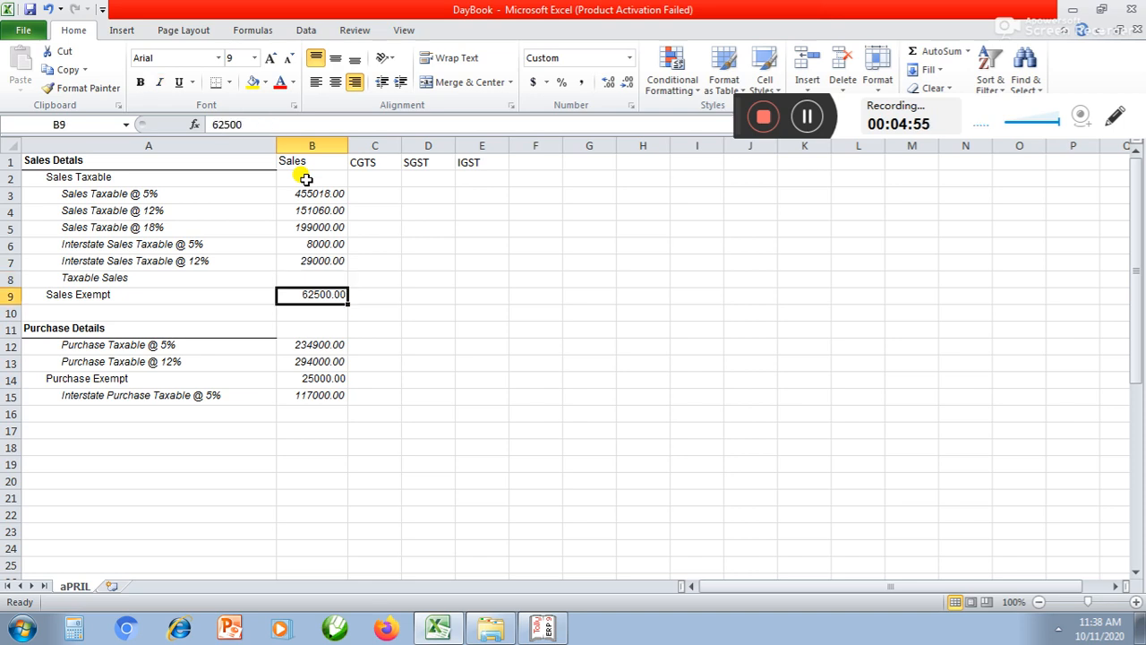
key("Up")
key("Left")
key("Delete")
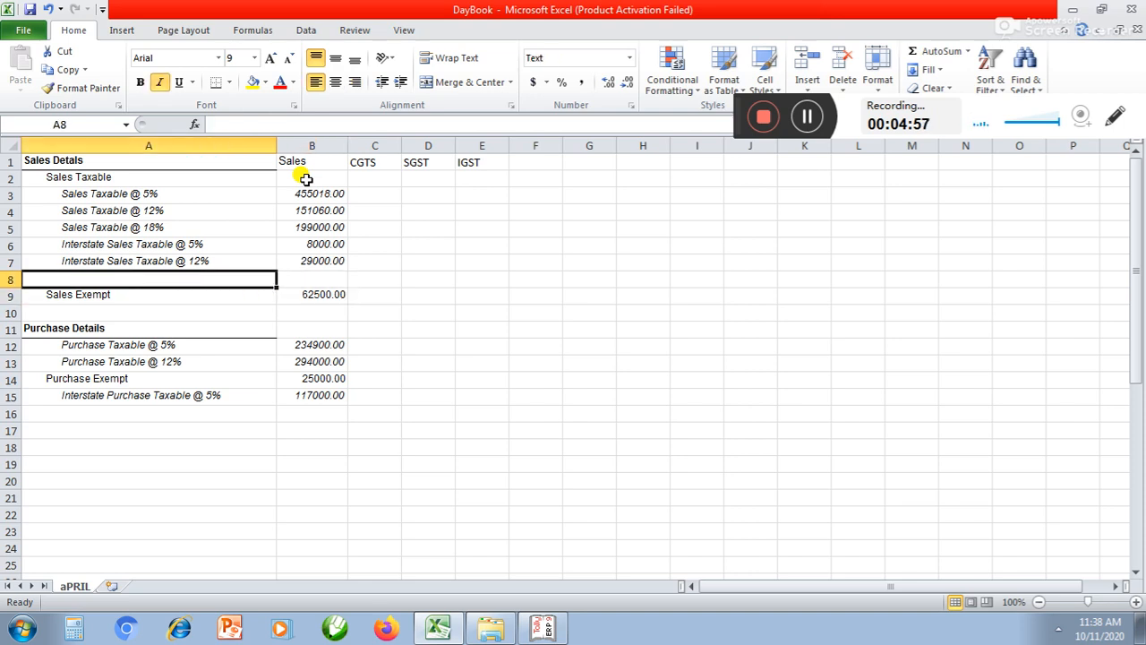
key("Down")
key("Up")
type("T")
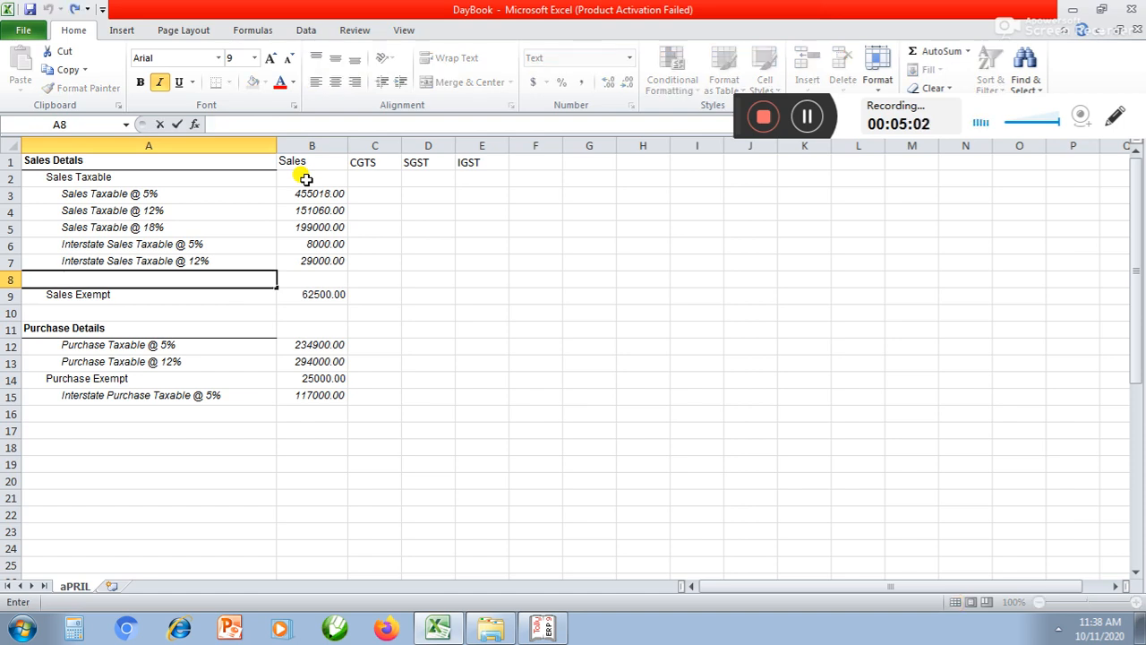
Step: Abandon the new entry in A8 and undo the deletions of the Taxable Sales label and total
key("Escape")
key("ctrl+z")
key("ctrl+z")
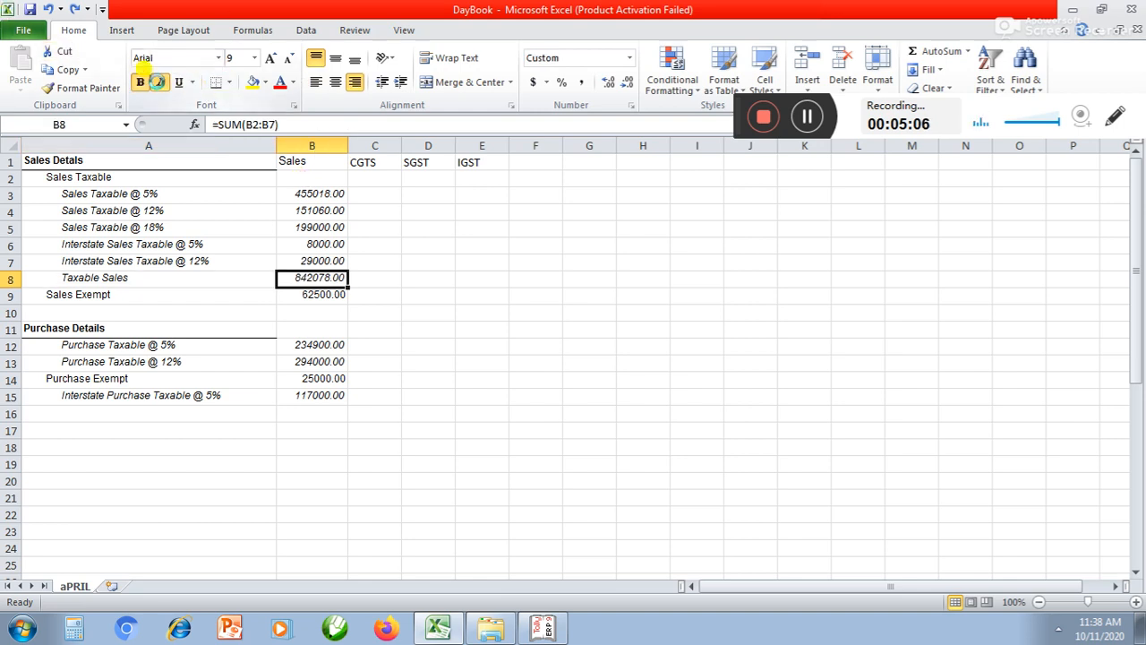
Step: Make the Taxable Sales total in B8 bold with a yellow fill and re-sum it over B3:B7
left_click(140, 82)
left_click(253, 81)
left_click(307, 197)
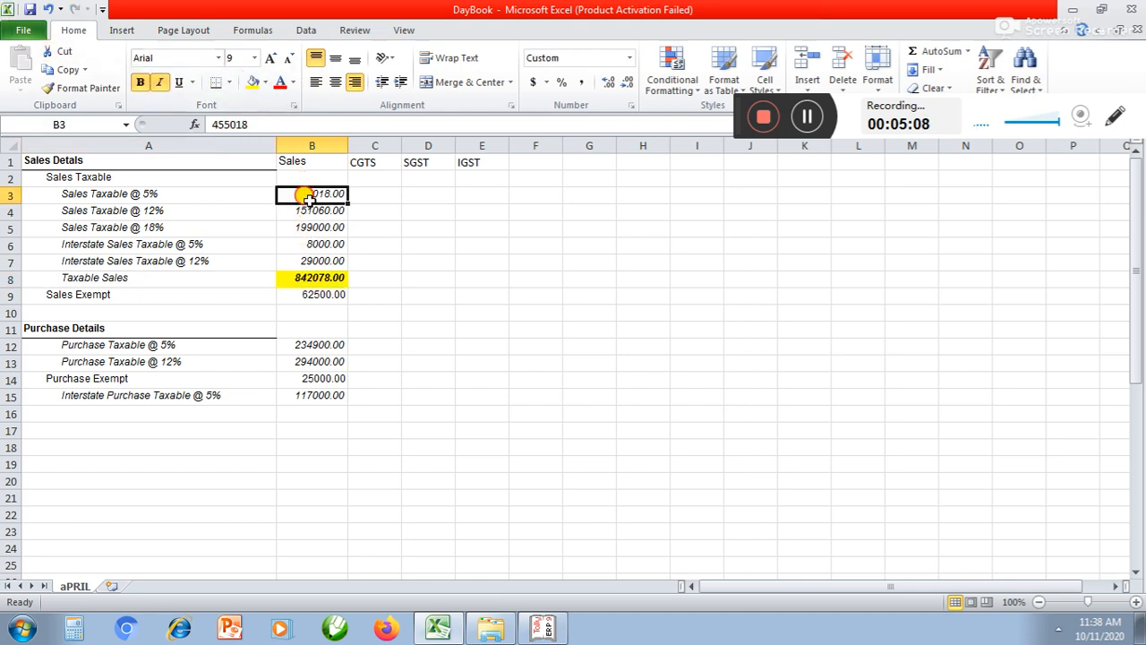
left_click_drag(307, 197, 309, 260)
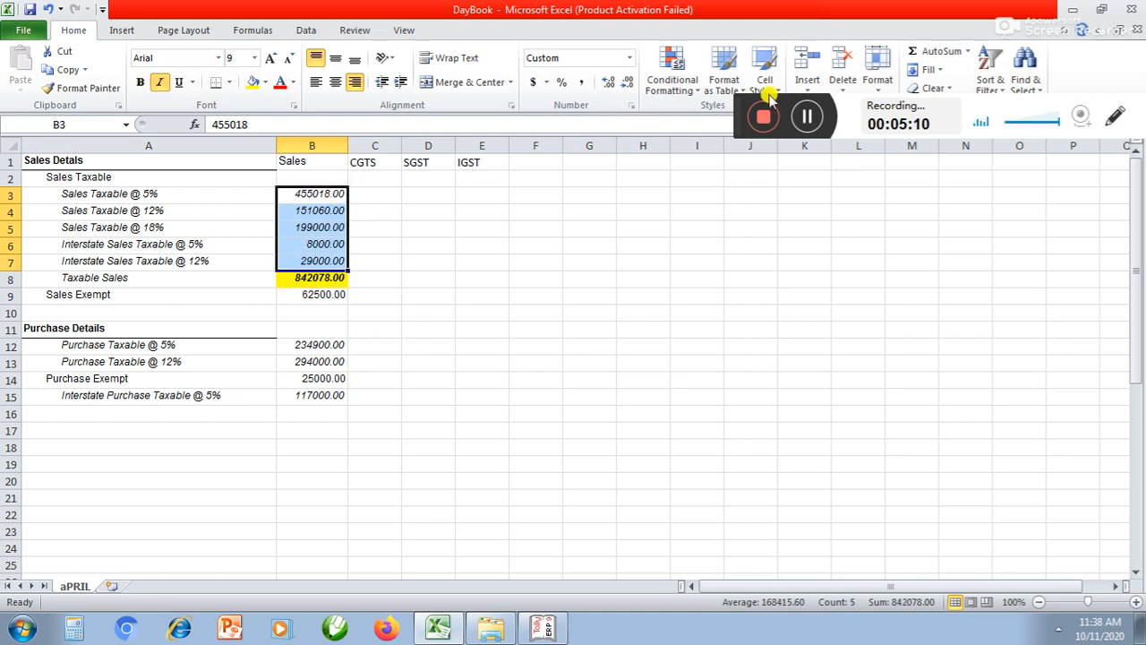
left_click(915, 56)
left_click(290, 278)
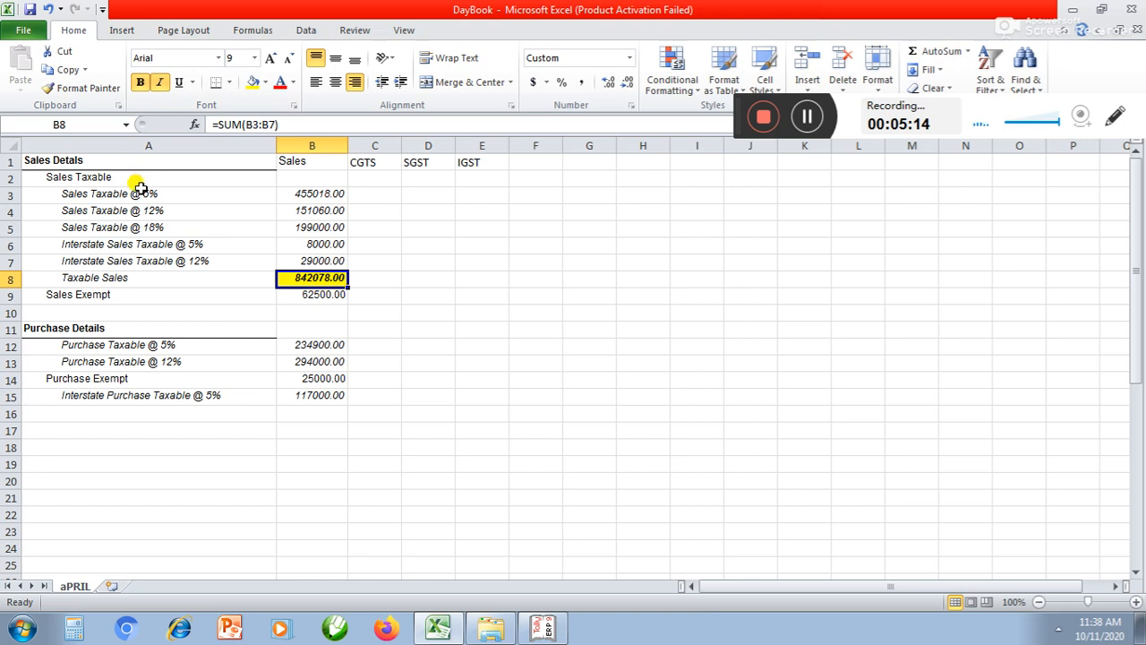
Step: Examine the local sales rows at 5%, 12% and 18% and their empty CGST and SGST cells
left_click_drag(140, 188, 147, 229)
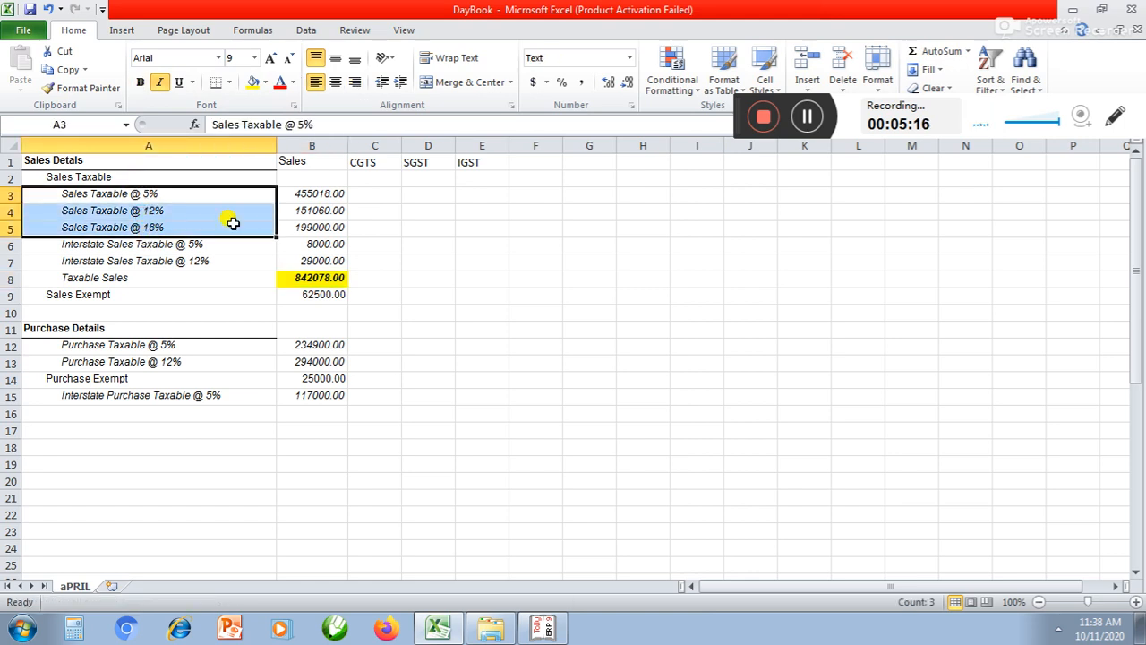
left_click(369, 193)
left_click(412, 193)
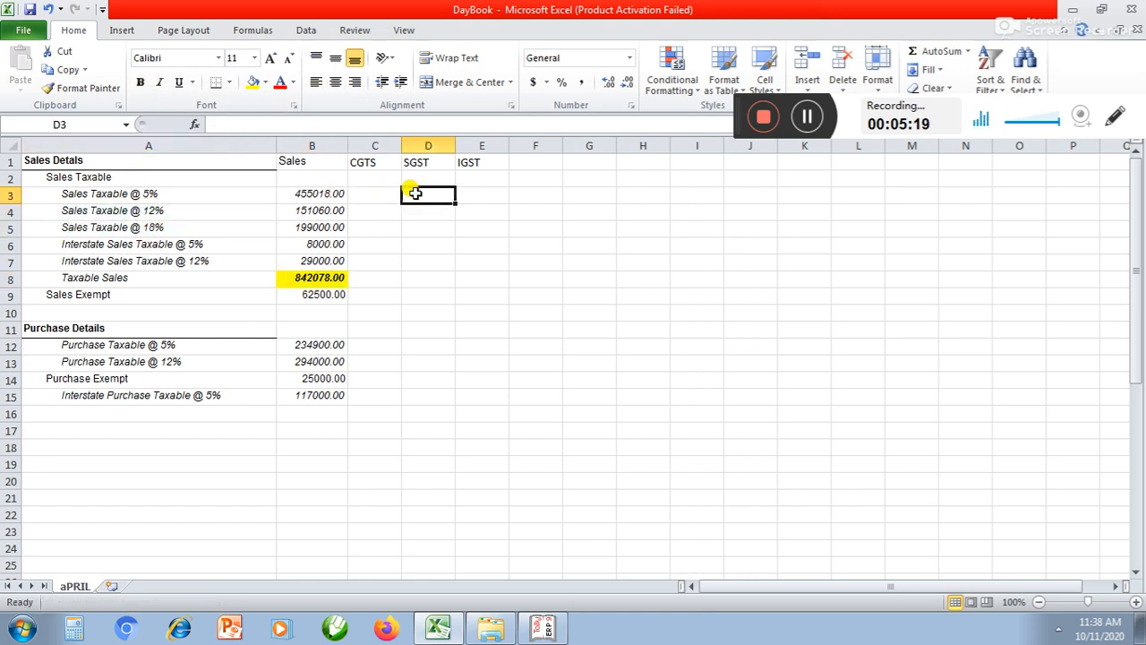
left_click(379, 194)
left_click(417, 194)
left_click(392, 196)
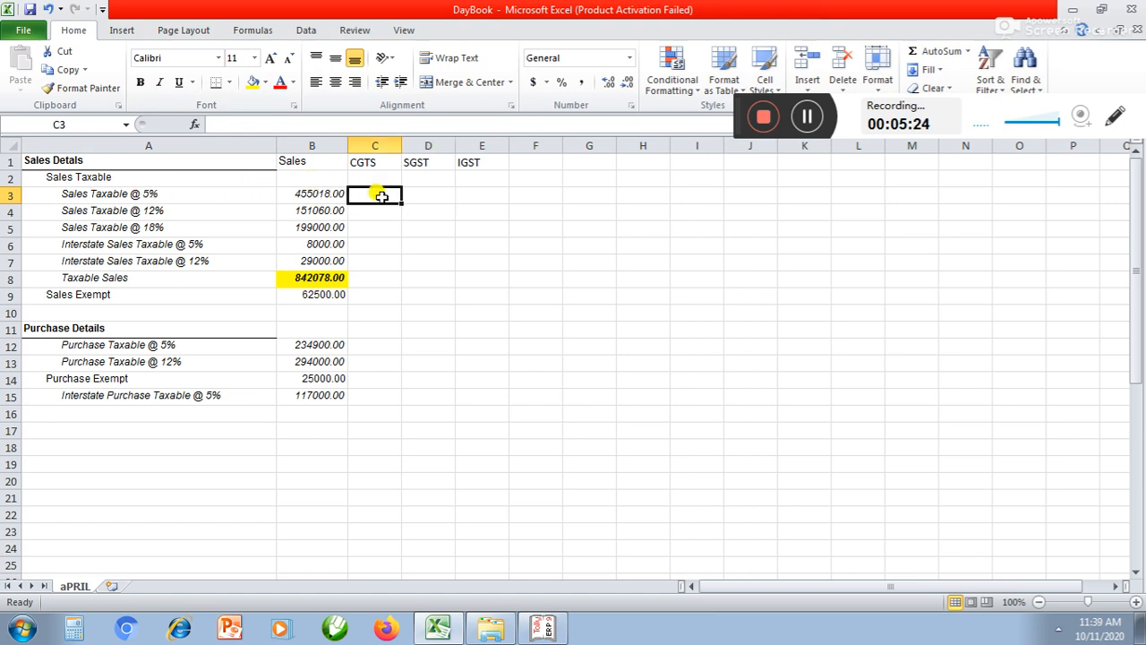
left_click(377, 226)
left_click(375, 198)
type("=")
key("Escape")
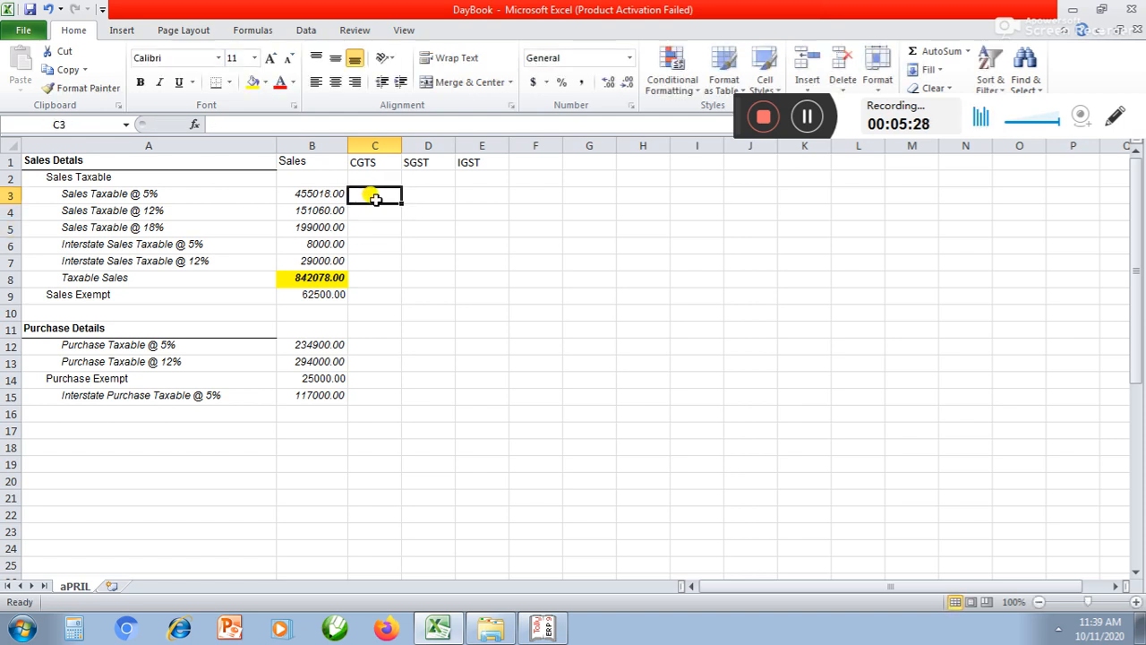
left_click(374, 225)
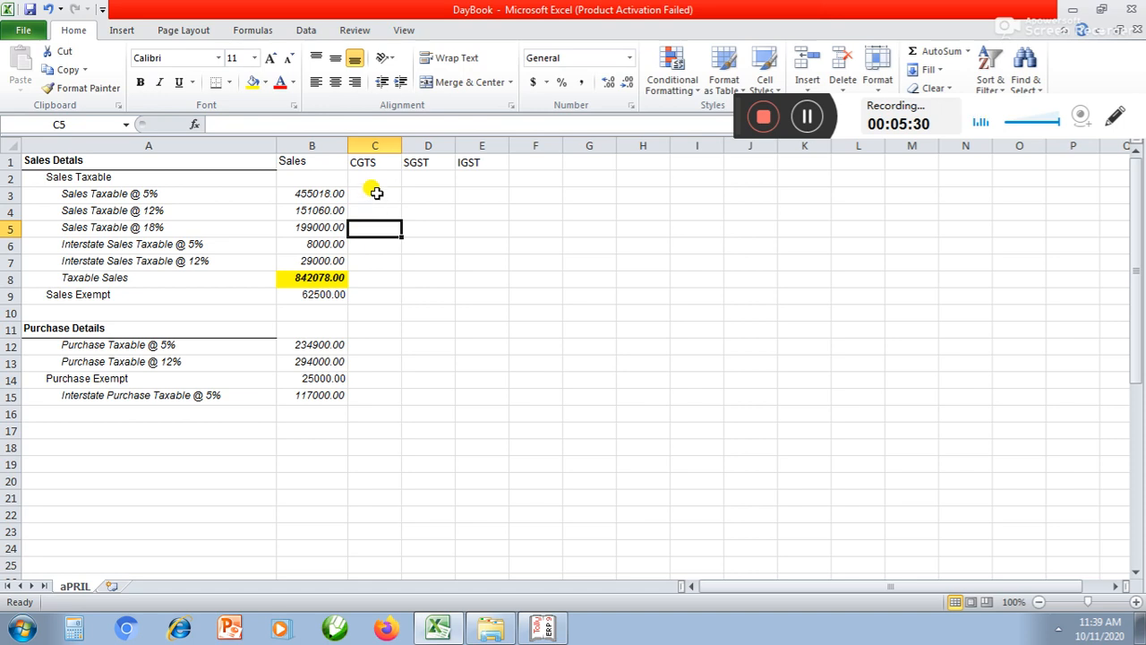
Step: Calculate the local sales CGST with =B3*2.5% in C3, =B4*6% in C4 and 9% of B5 in C5
left_click(374, 191)
type("=")
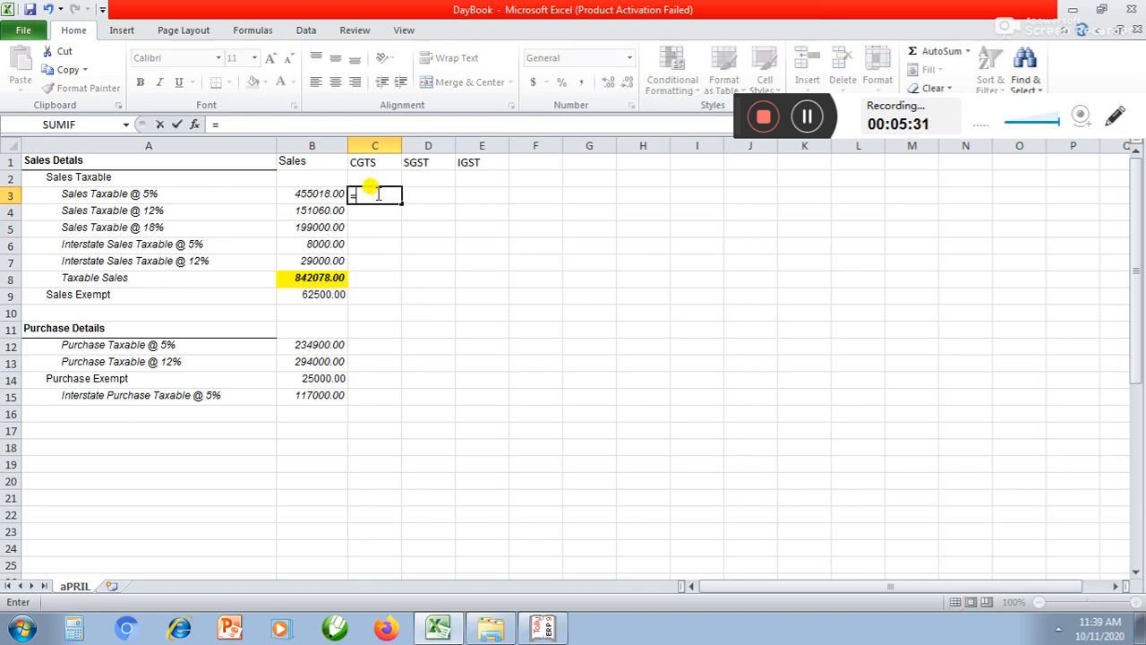
left_click(317, 194)
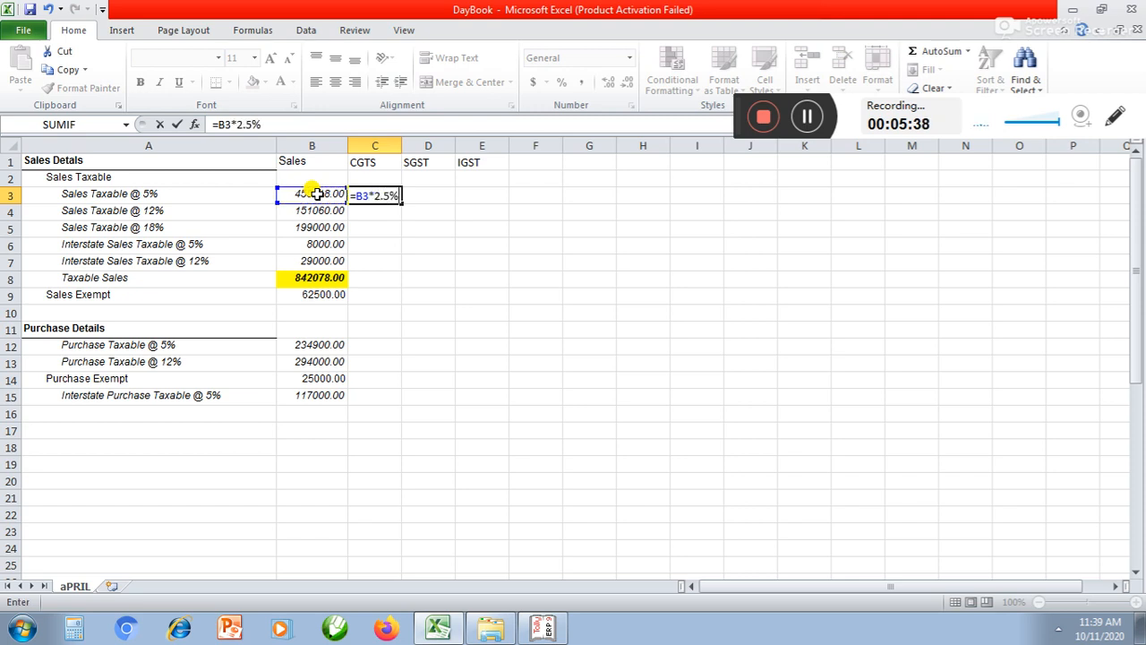
key("Return")
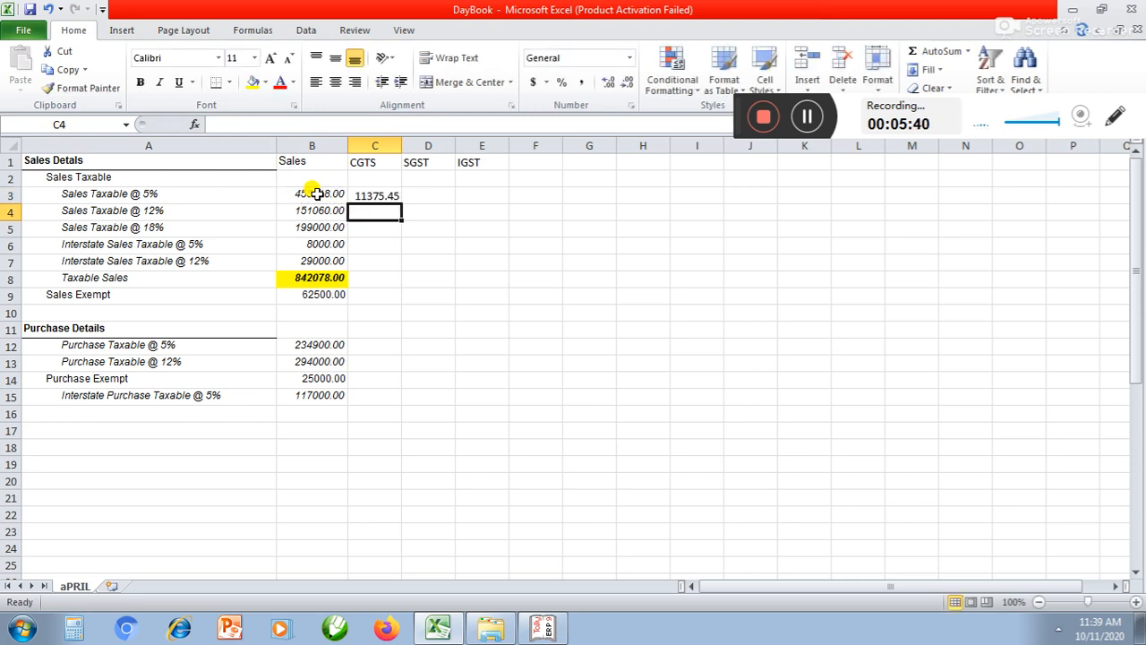
type("=")
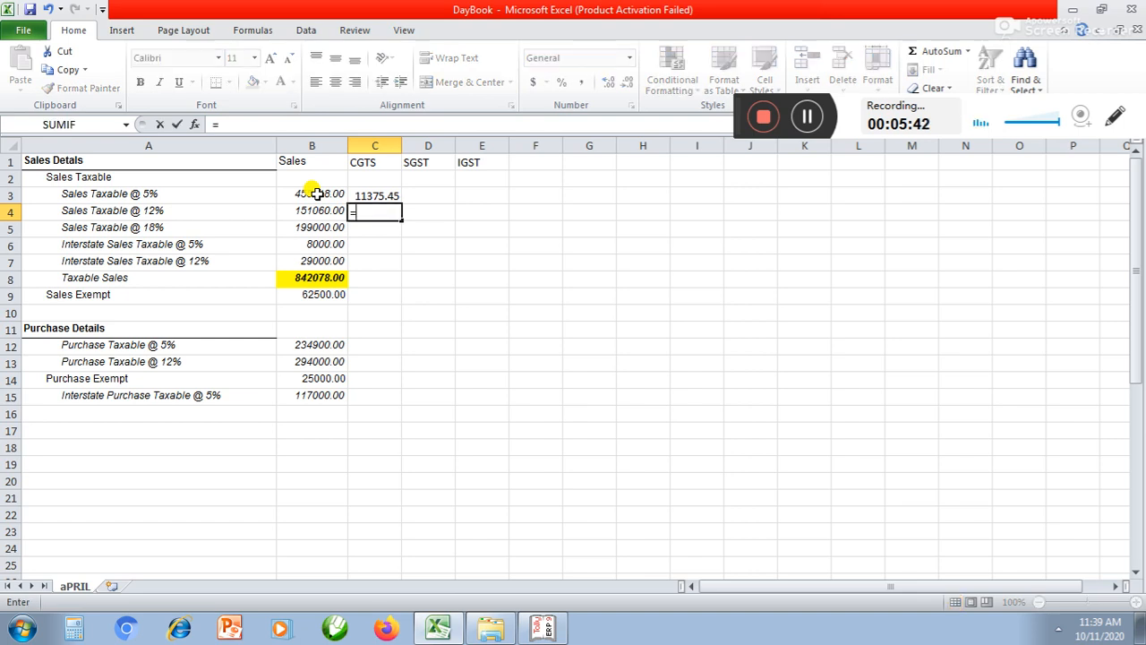
left_click(309, 211)
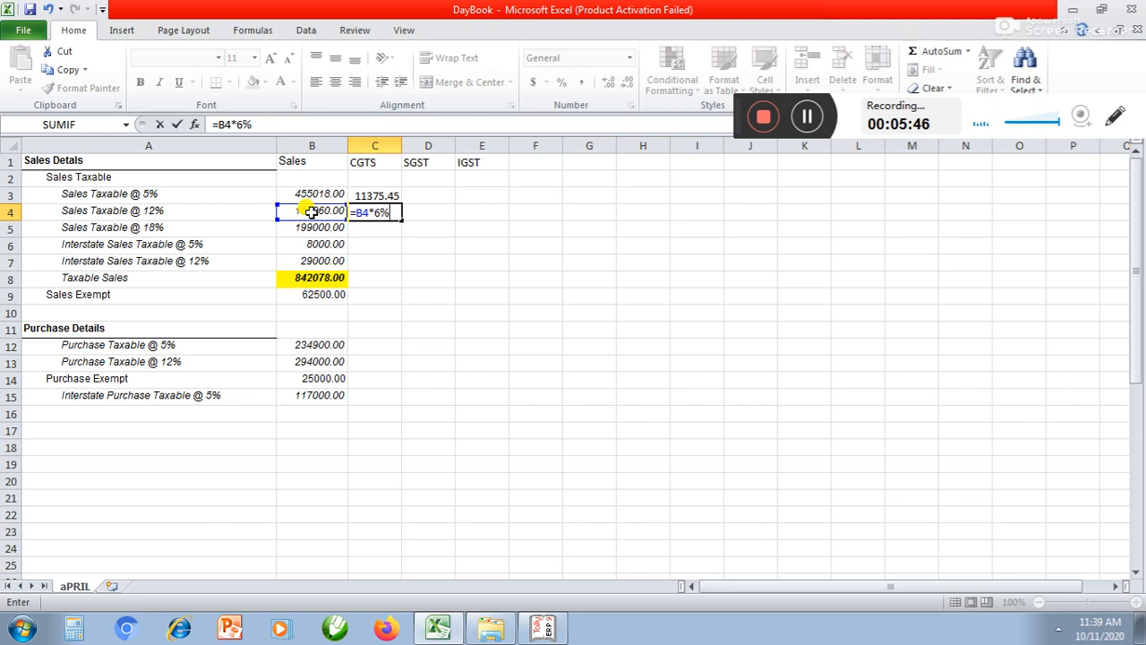
type("*6%")
key("Return")
type("=")
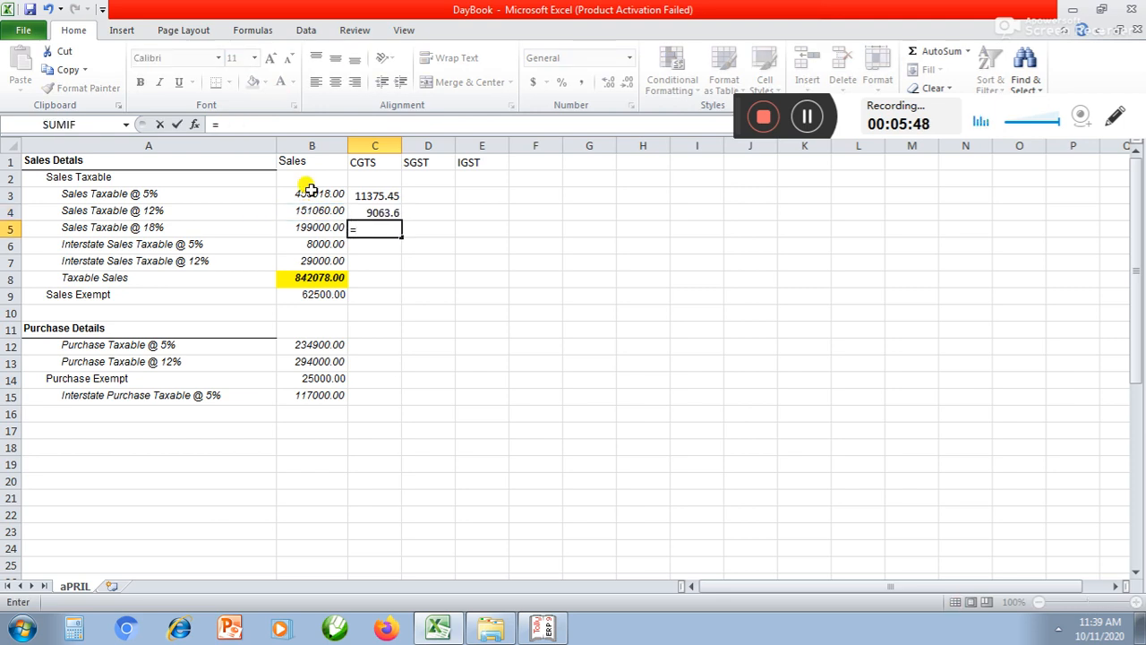
left_click(313, 227)
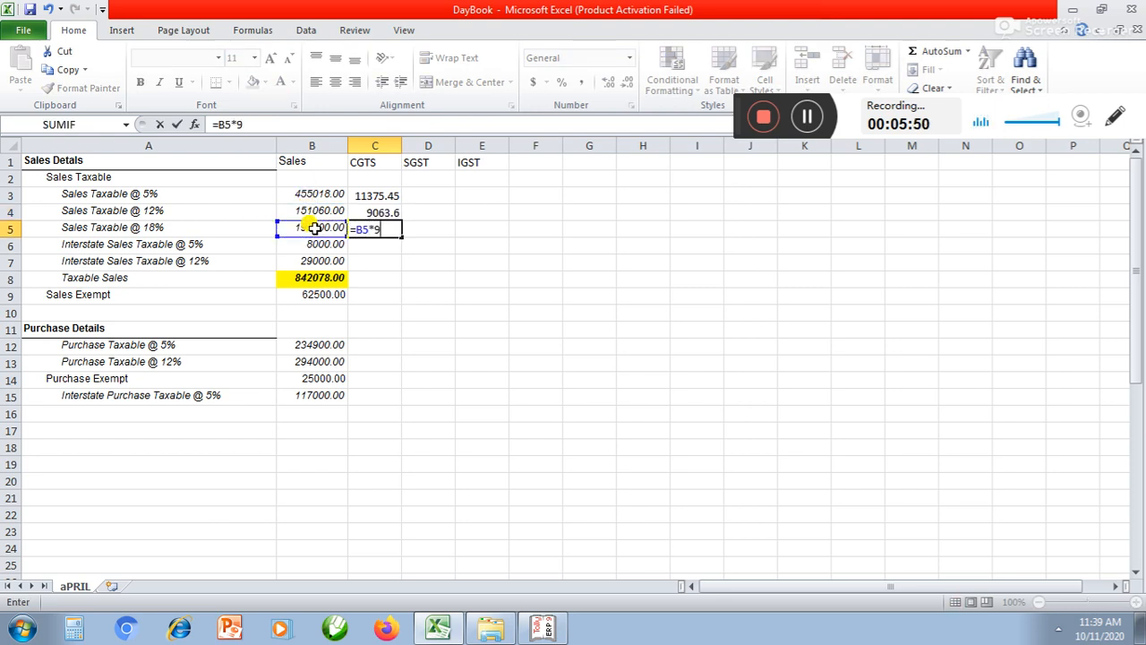
key("Return")
Step: Set the SGST for local sales at 5% in D3 equal to the CGST in C3
key("Up")
key("Up")
key("Up")
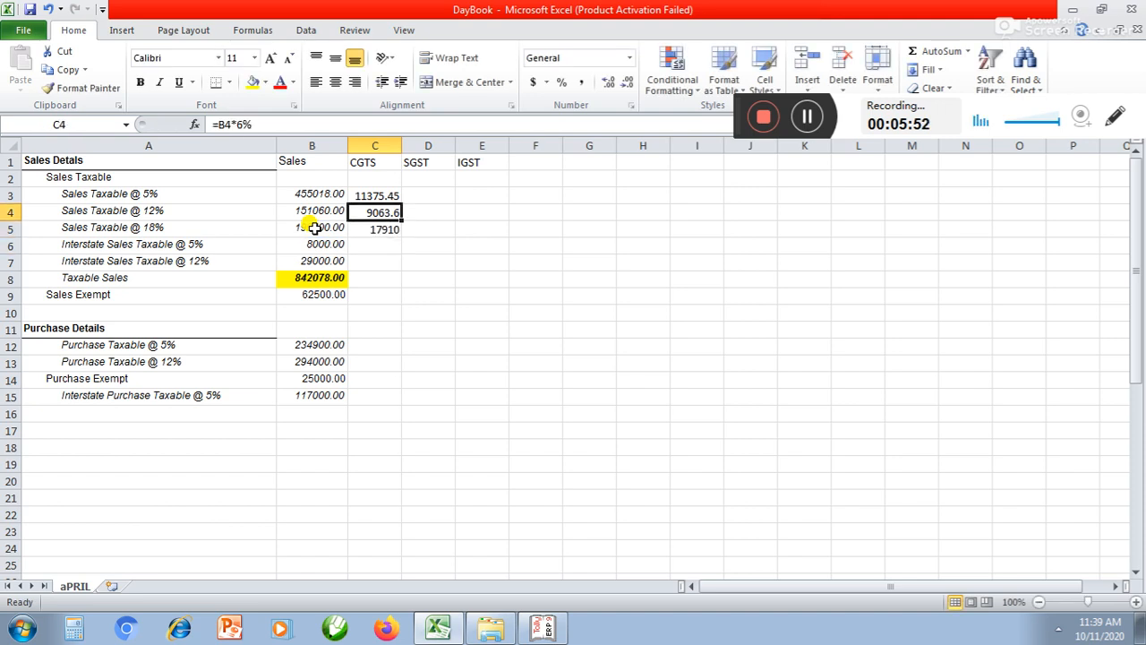
key("shift+Down")
key("shift+Down")
key("Right")
key("Left")
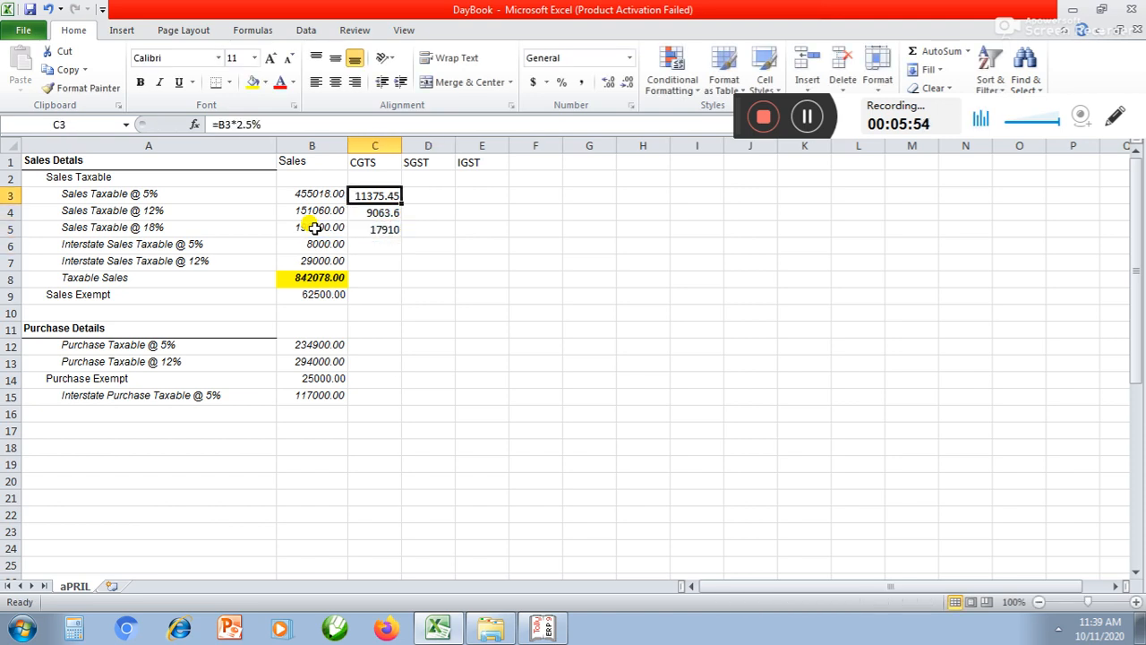
key("Right")
type("=")
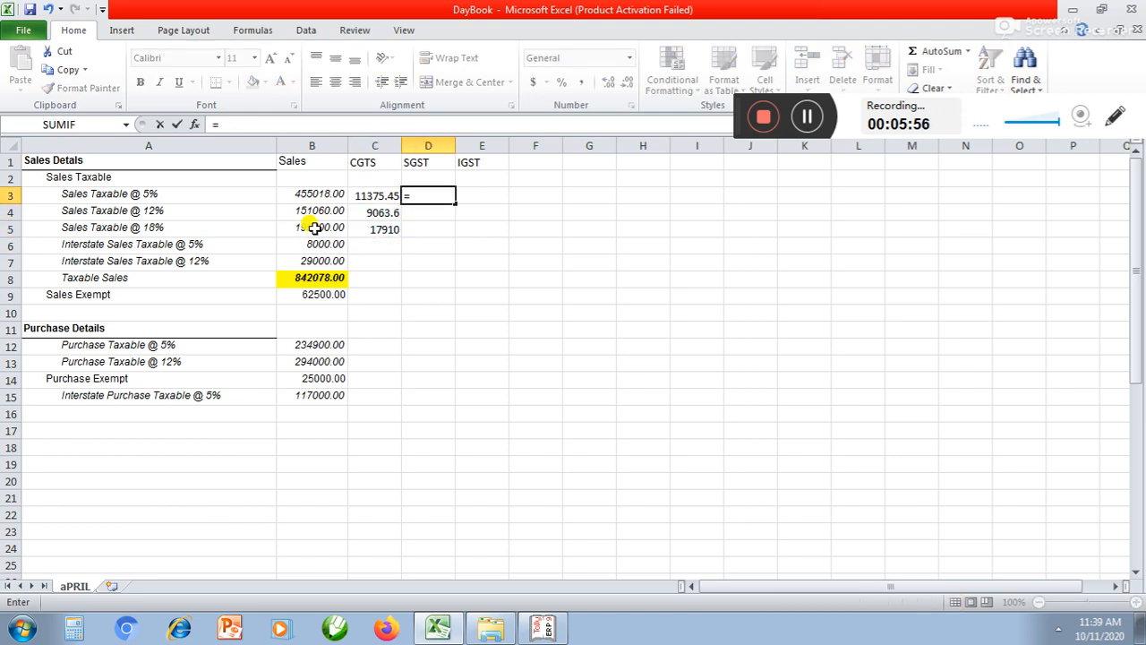
left_click(362, 199)
key("Return")
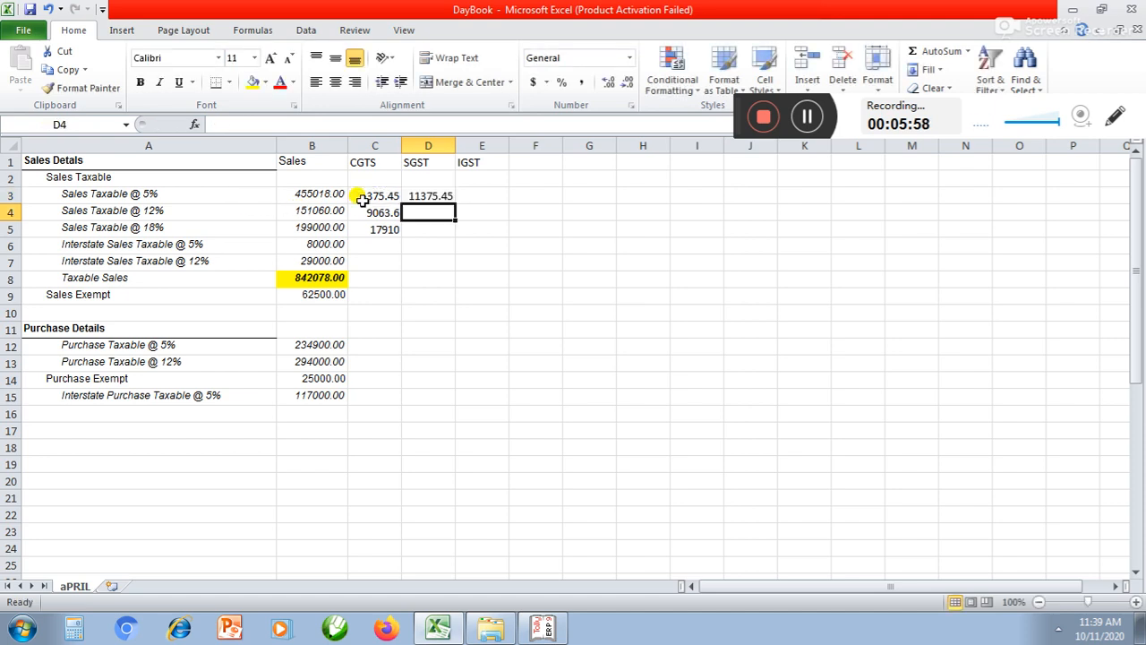
Step: Set the SGST for local sales at 12% and 18% in D4 and D5 equal to C4 and C5
type("=")
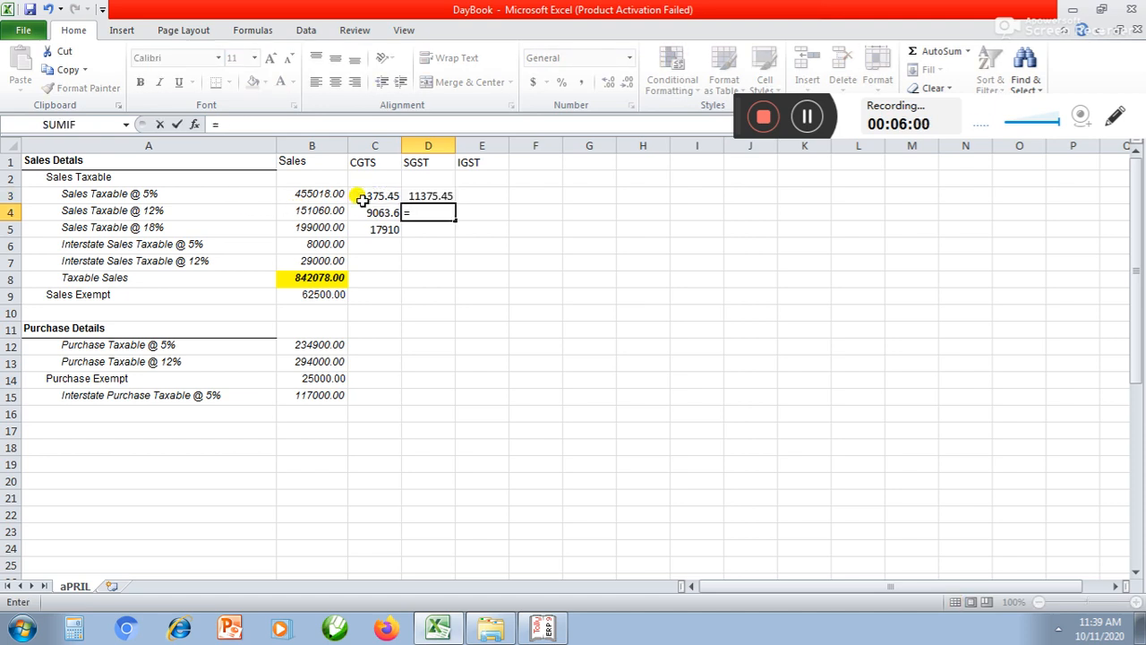
left_click(368, 207)
key("Return")
type("=")
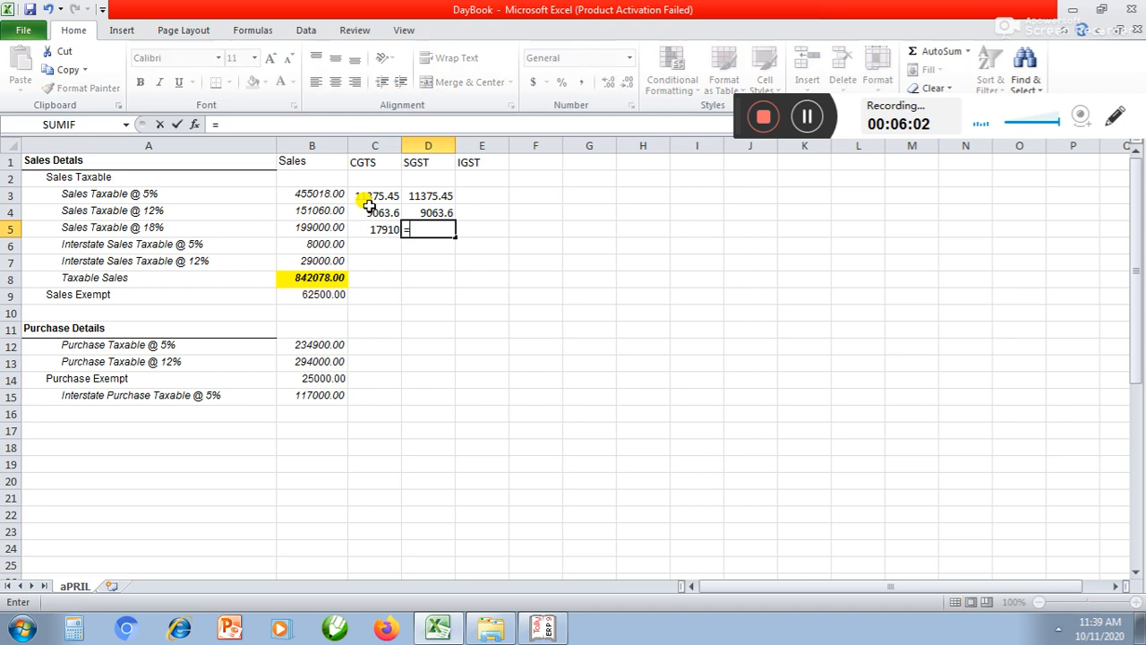
left_click(385, 229)
key("Return")
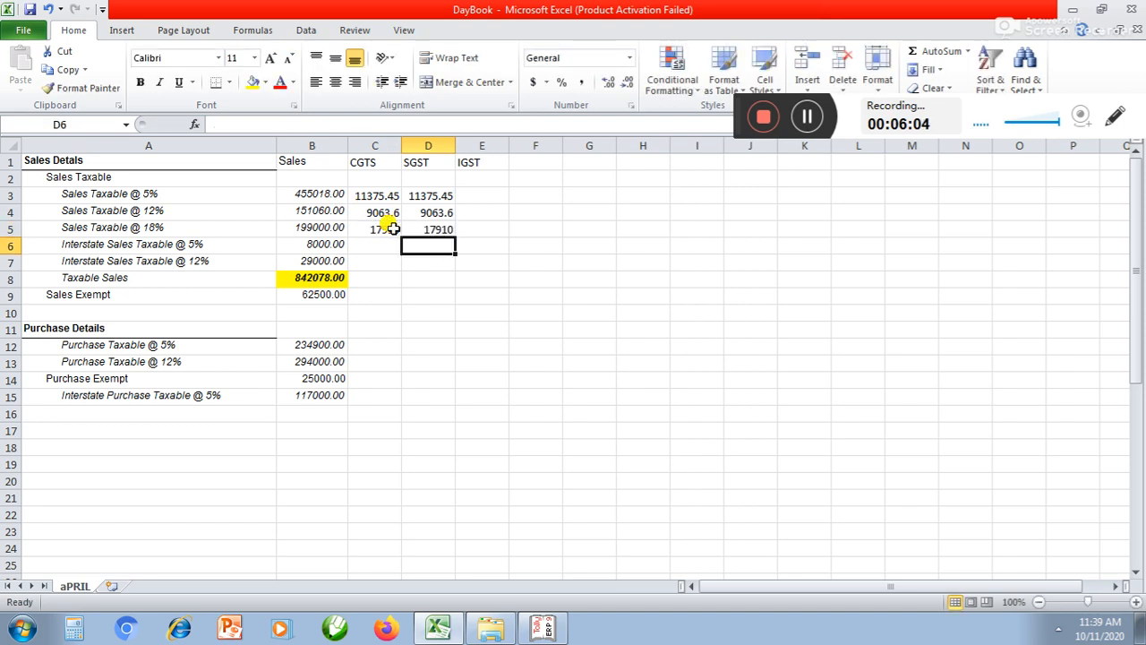
Step: Calculate the IGST for interstate sales at 5% in E6 with the formula =B6*5%
key("Up")
key("Up")
key("Up")
key("Left")
key("Left")
key("Down")
key("Down")
key("Down")
key("Left")
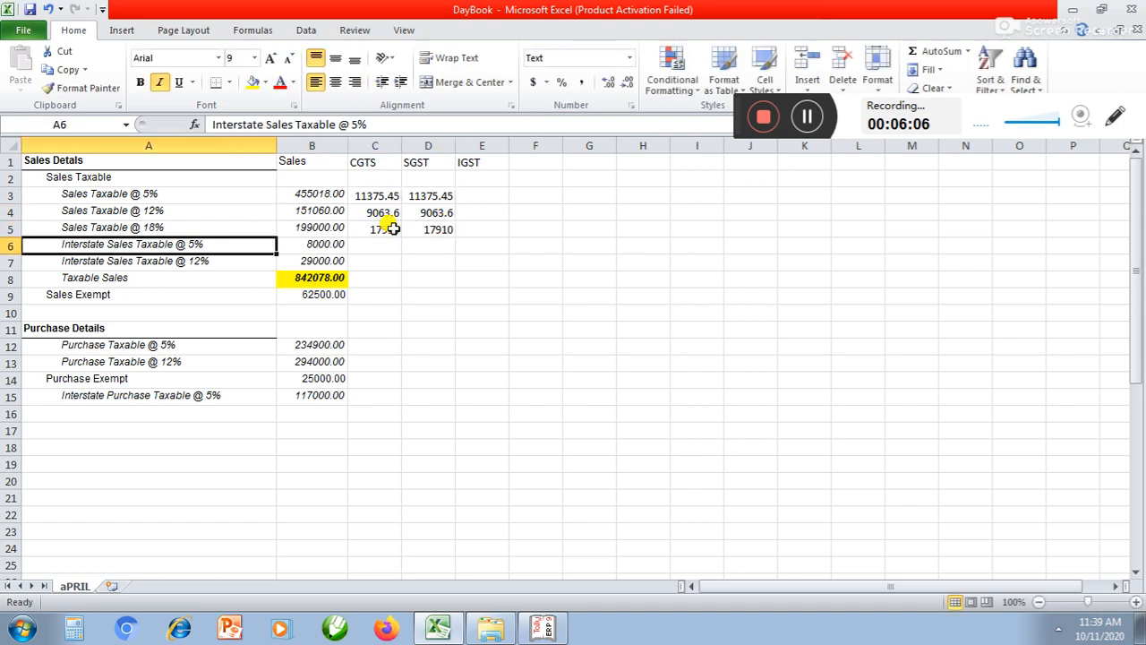
key("Right")
key("Right")
key("Right")
key("Right")
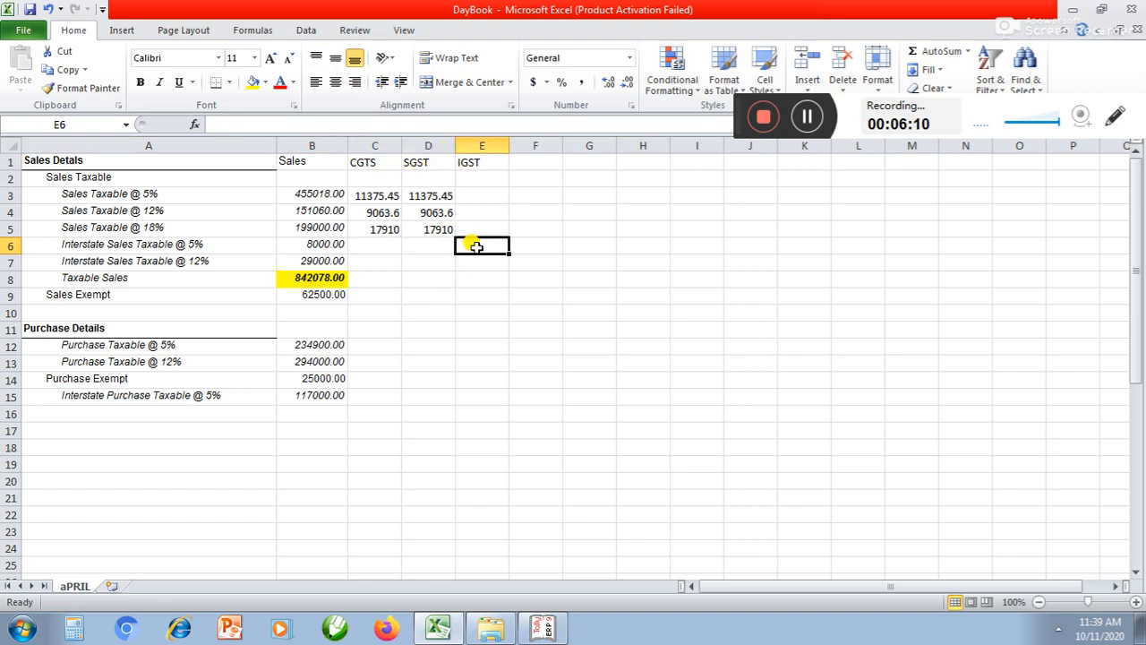
type("=")
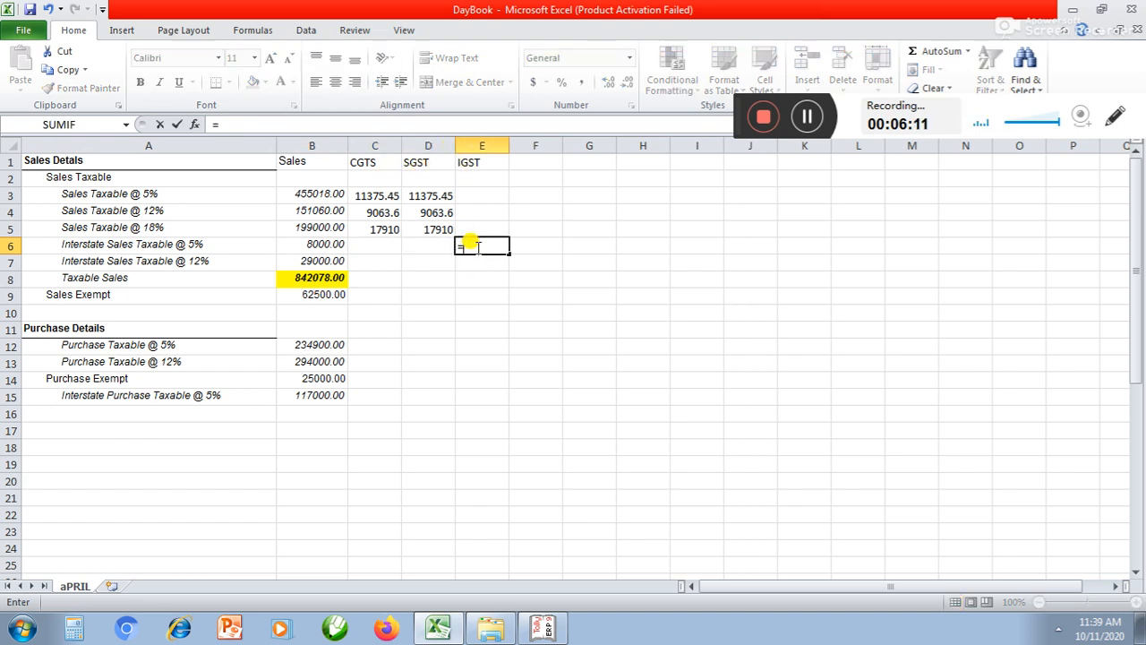
left_click(323, 243)
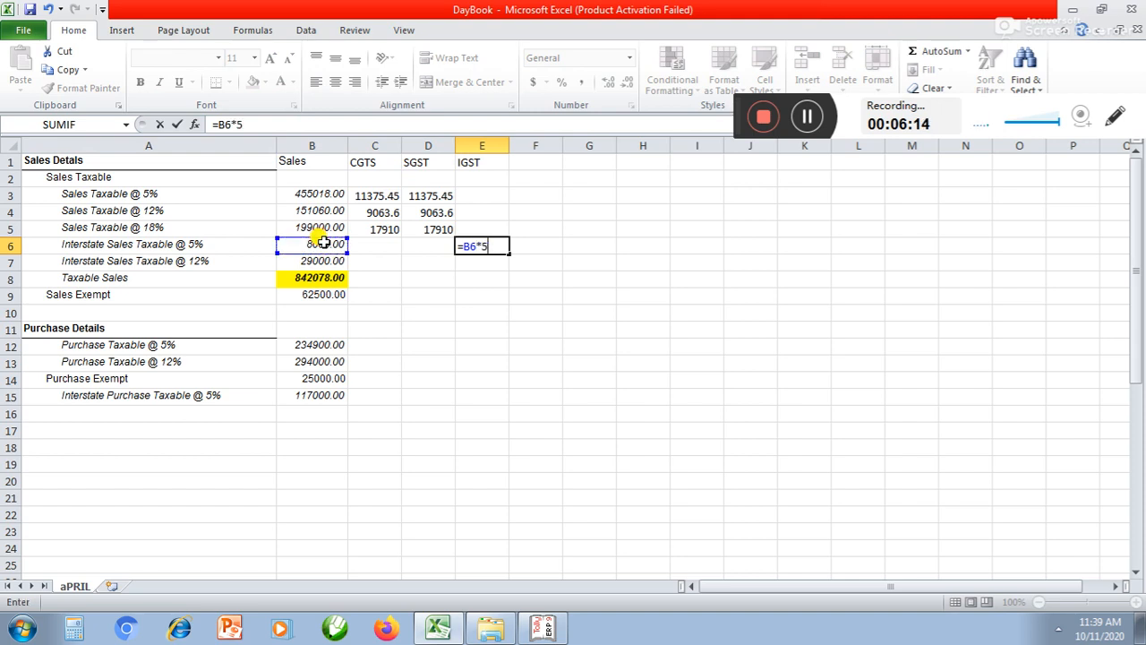
type("*5%")
key("Return")
Step: Calculate the IGST for interstate sales at 12% in E7 as 12% of B7
type("=")
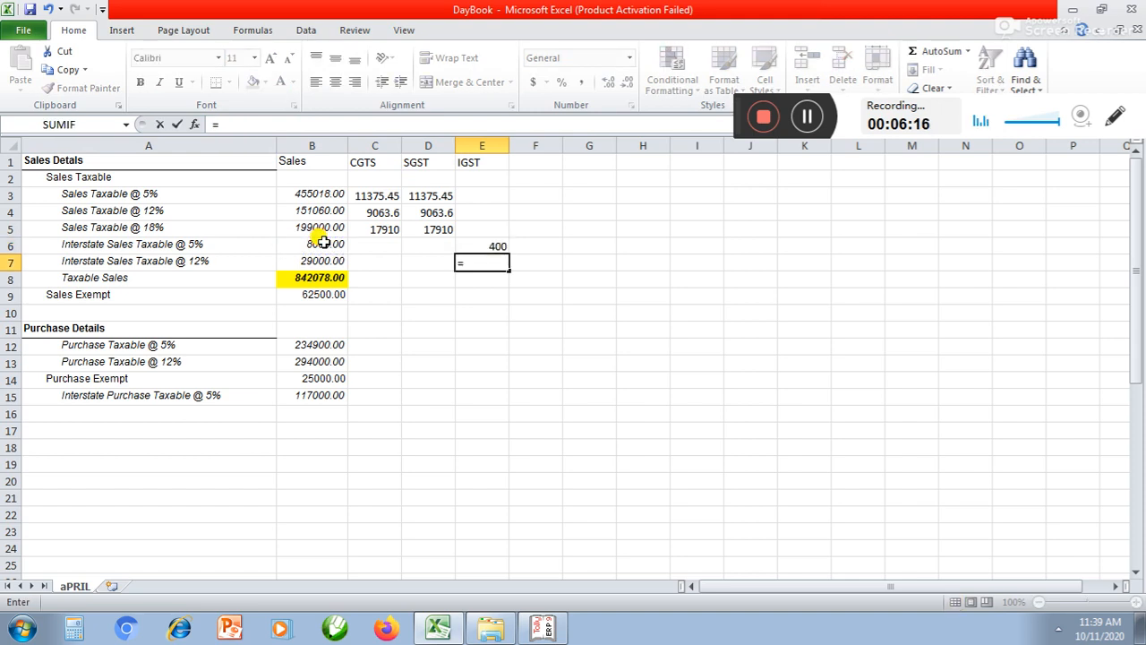
key("Left")
key("Left")
key("Left")
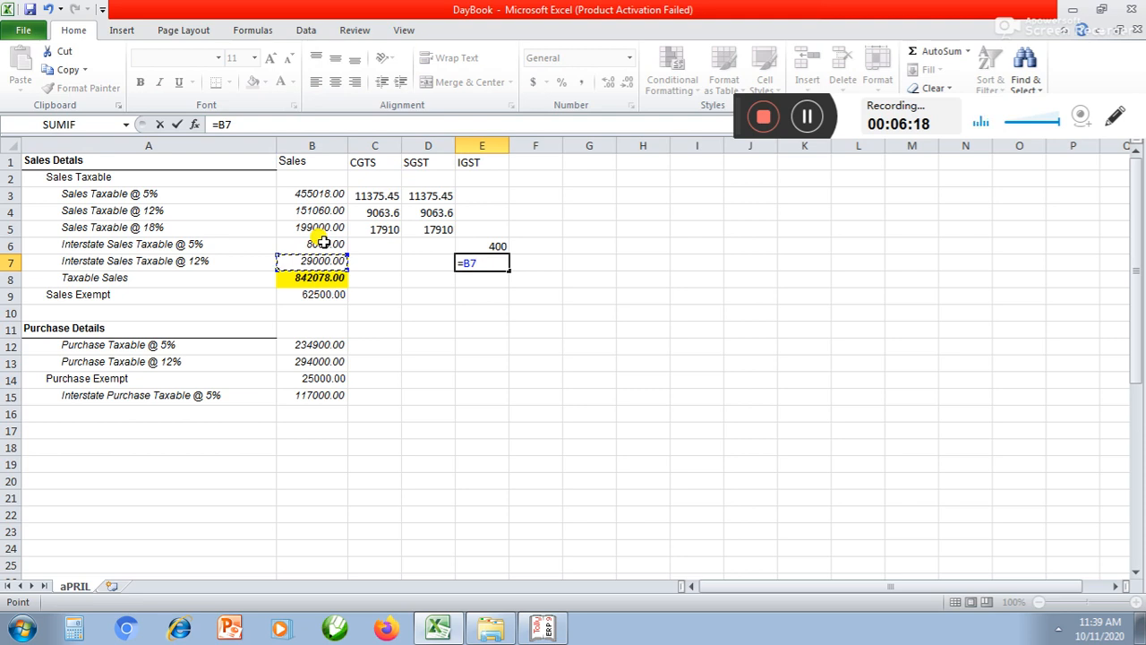
type("*")
key("Return")
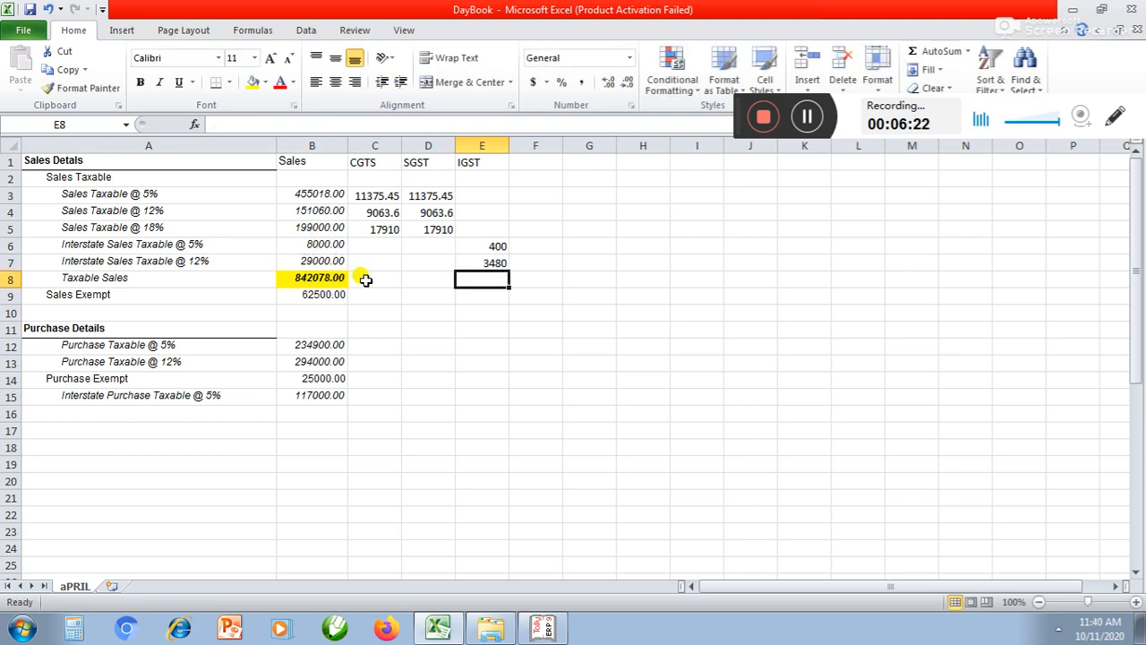
left_click_drag(376, 193, 375, 267)
left_click(922, 52)
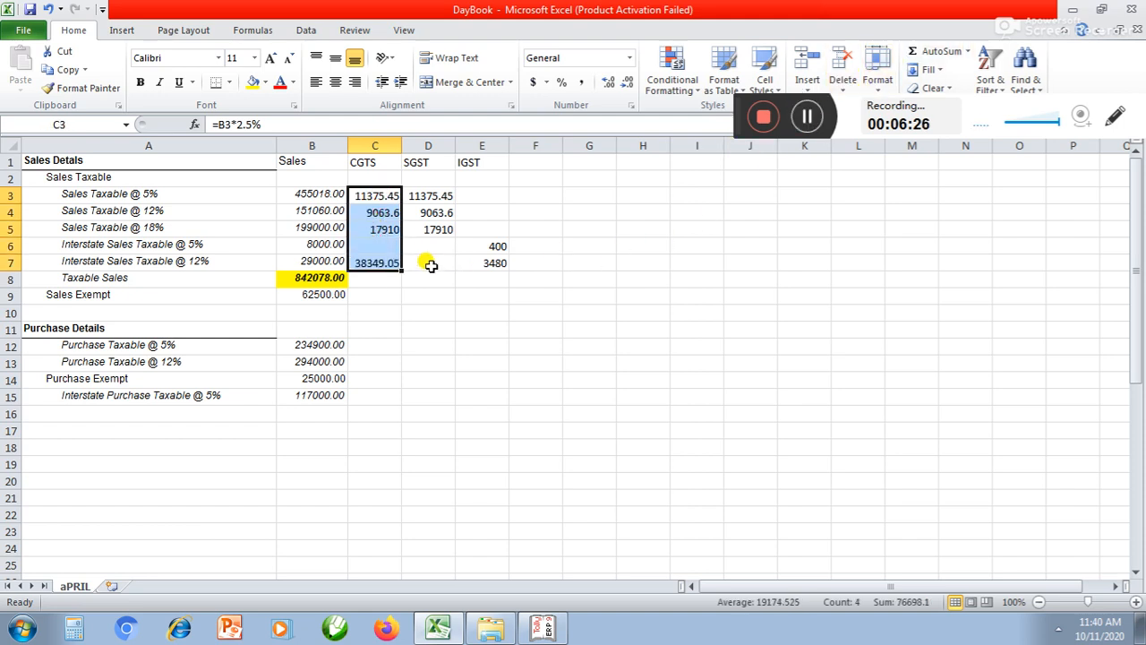
key("ctrl+z")
Step: Total the CGST, SGST and IGST columns over rows 3 to 7 into C8, D8 and E8 of the Taxable Sales row
left_click_drag(393, 194, 379, 277)
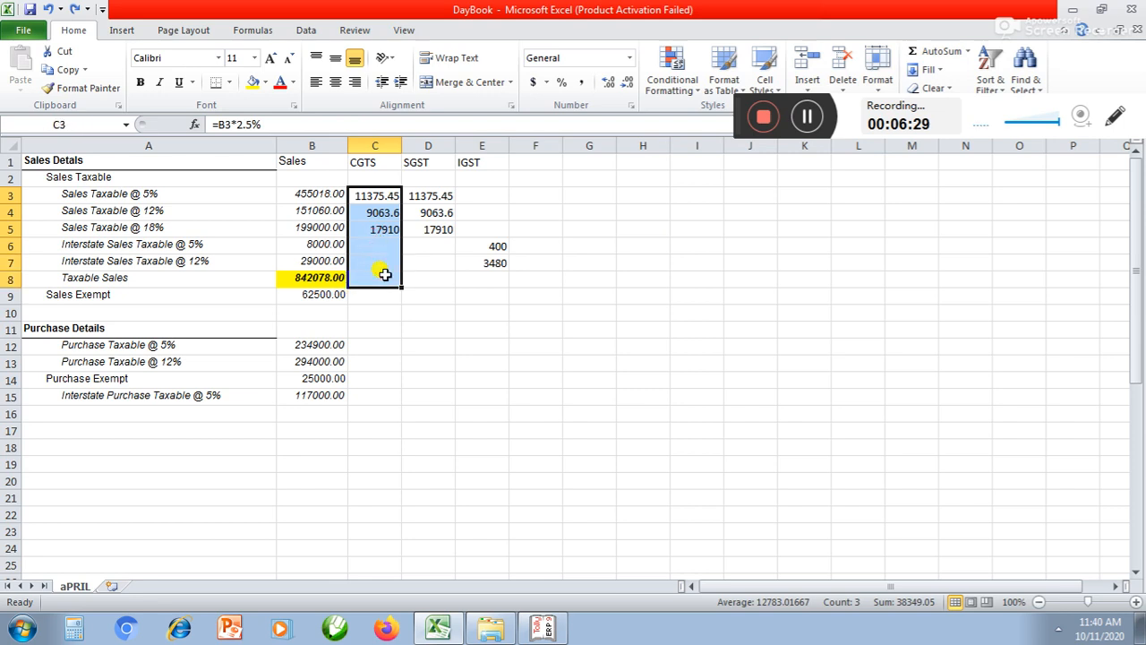
left_click(922, 52)
left_click_drag(439, 197, 433, 278)
left_click(923, 52)
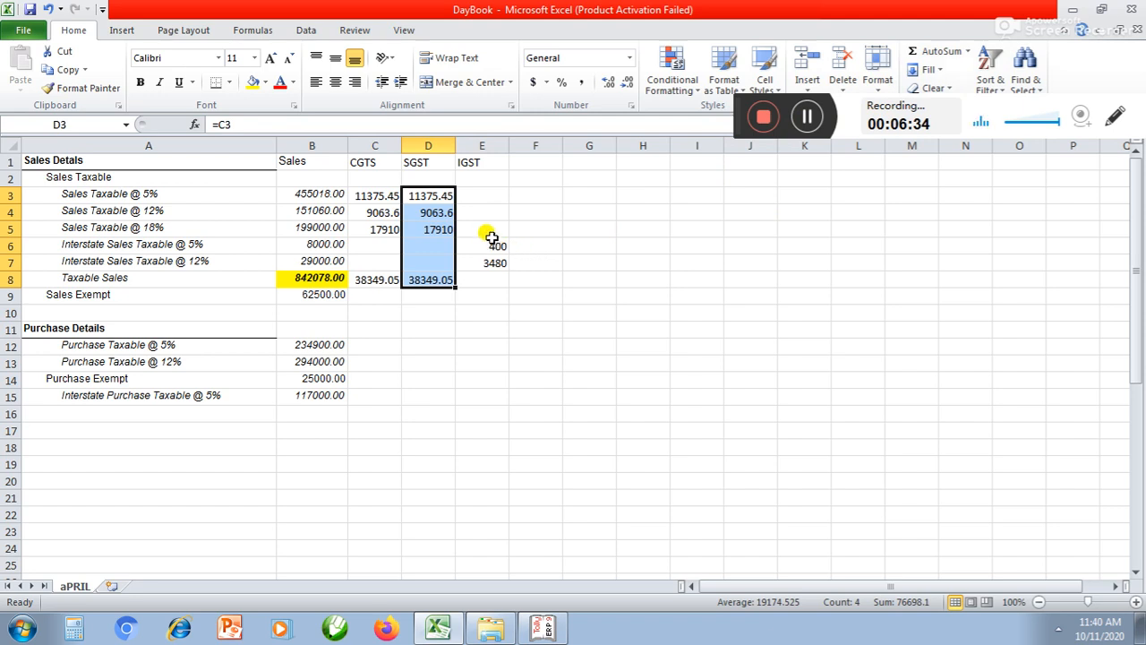
left_click_drag(481, 196, 483, 279)
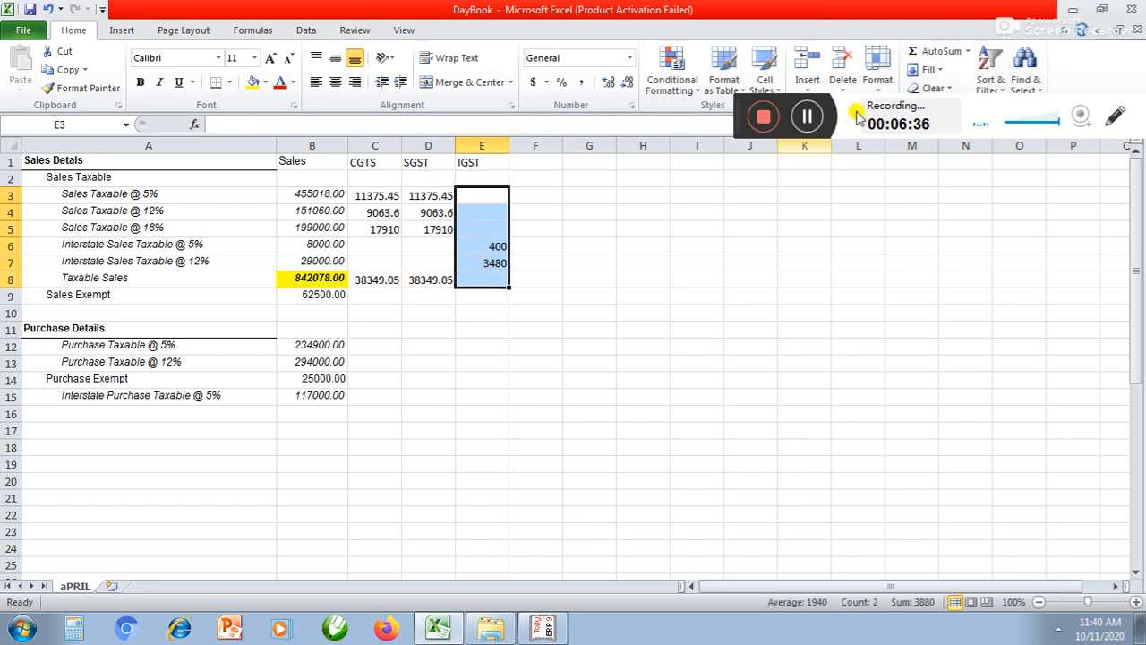
left_click(922, 52)
left_click(544, 291)
Step: Fill the Taxable Sales totals in B8:E8 with yellow
left_click(341, 279)
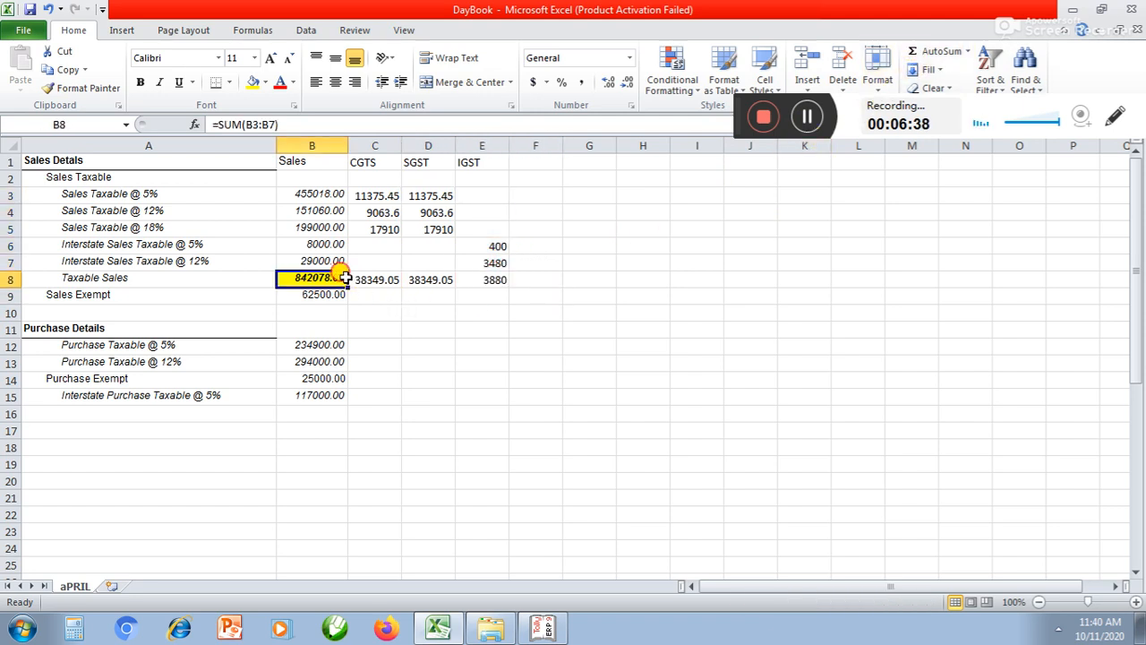
left_click_drag(345, 279, 482, 279)
left_click(253, 82)
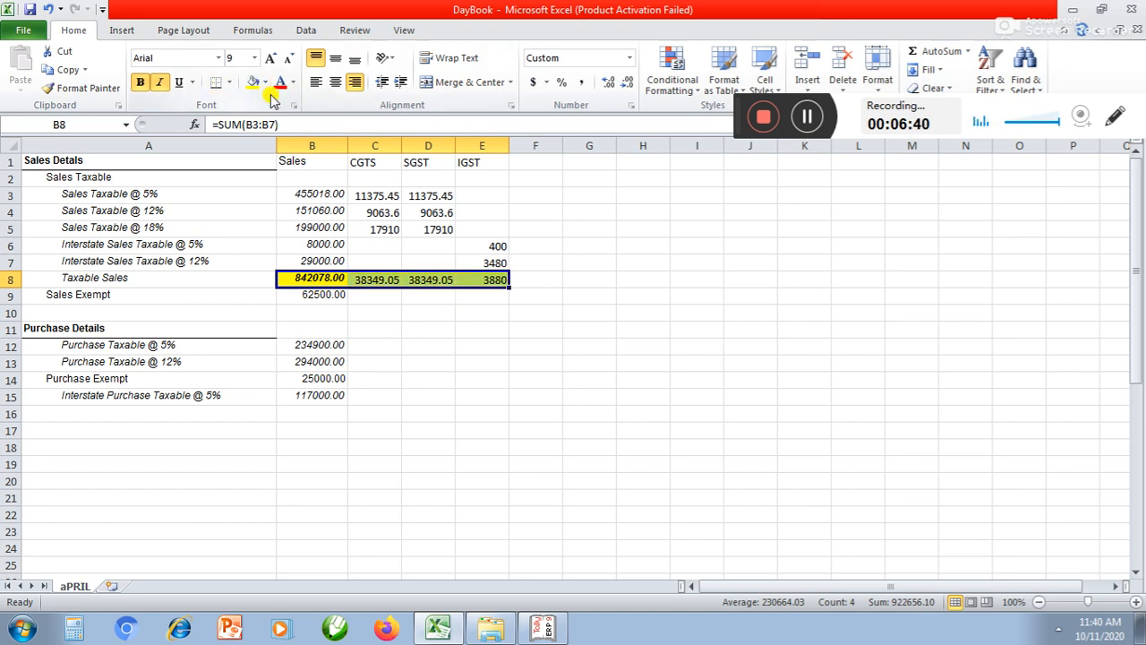
Step: Format the Taxable Sales totals in B8:E8 with a red, bold font
left_click(279, 83)
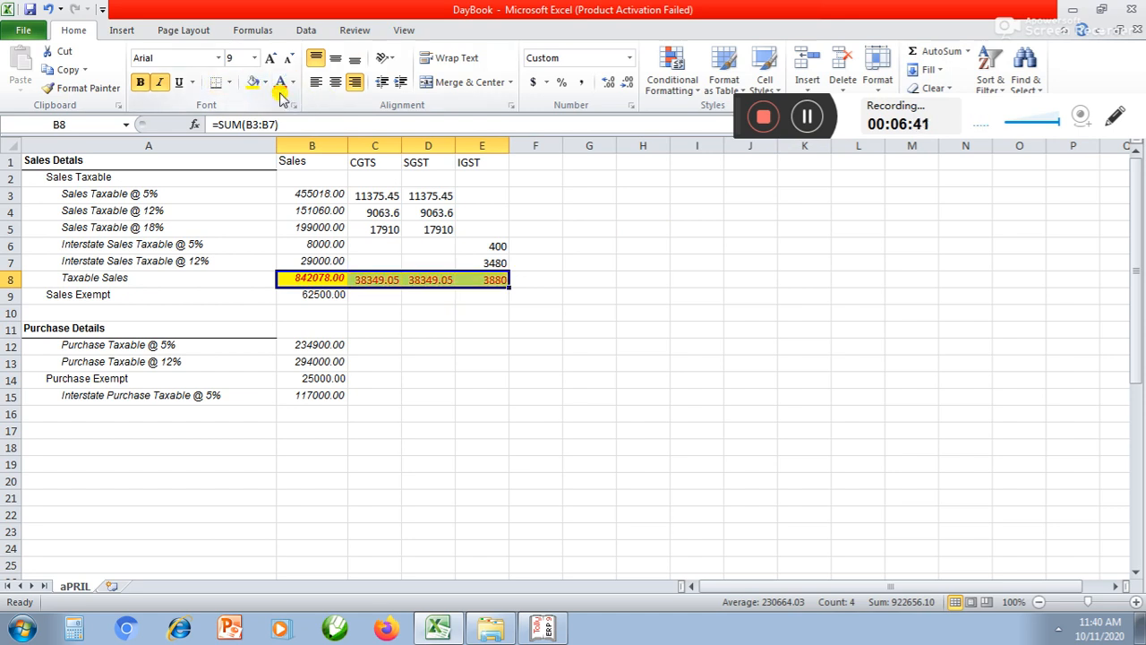
left_click(142, 83)
left_click(414, 330)
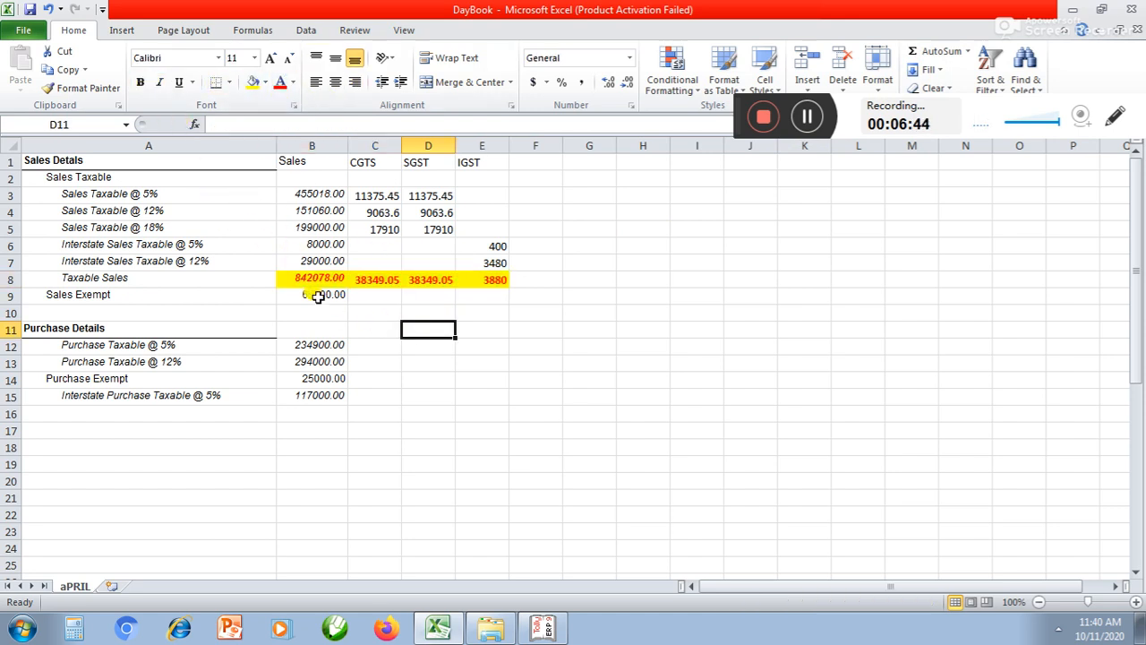
Step: Move the Purchase Exempt label and its amount from A14:B14 to A17:B17
left_click(198, 300)
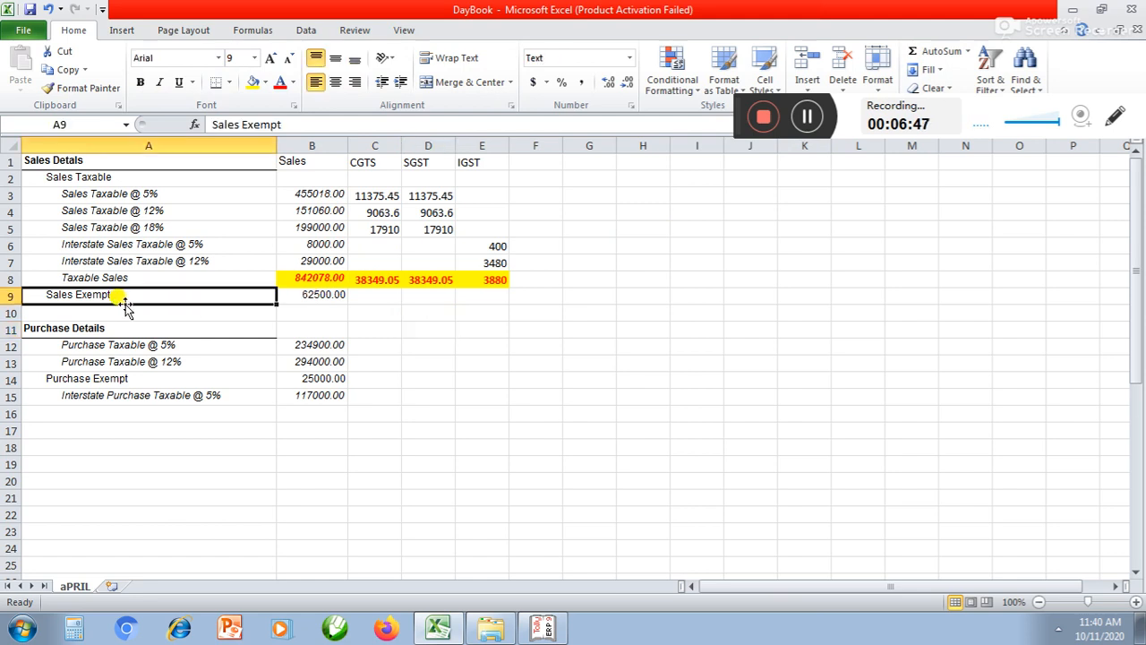
left_click(108, 327)
left_click(215, 362)
left_click(172, 394)
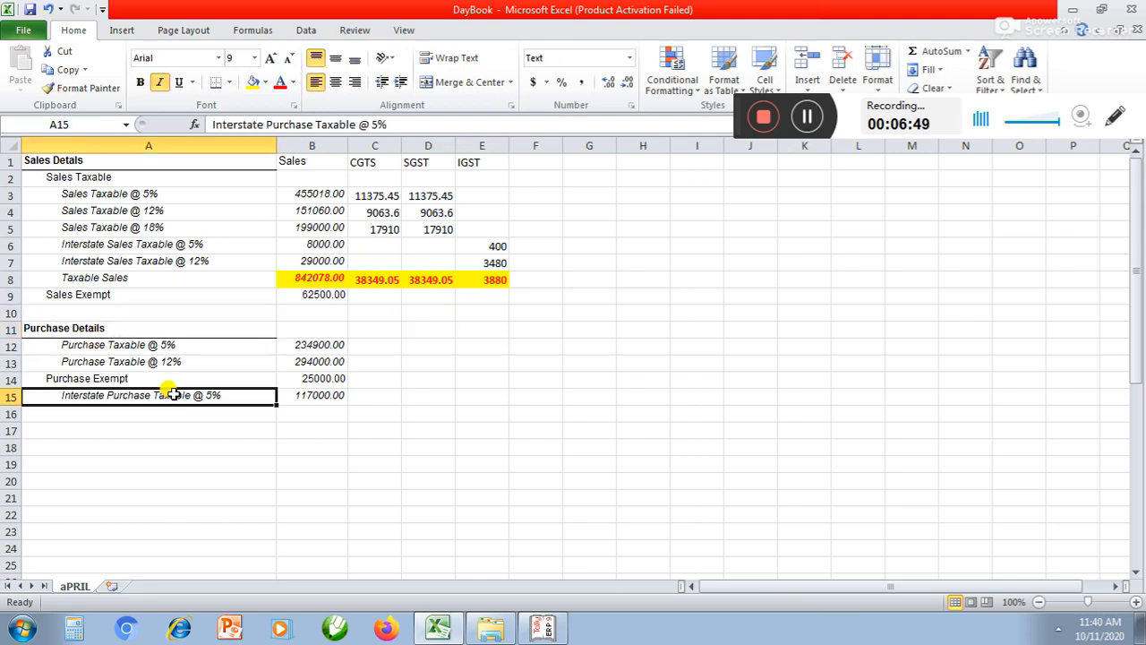
left_click(123, 380)
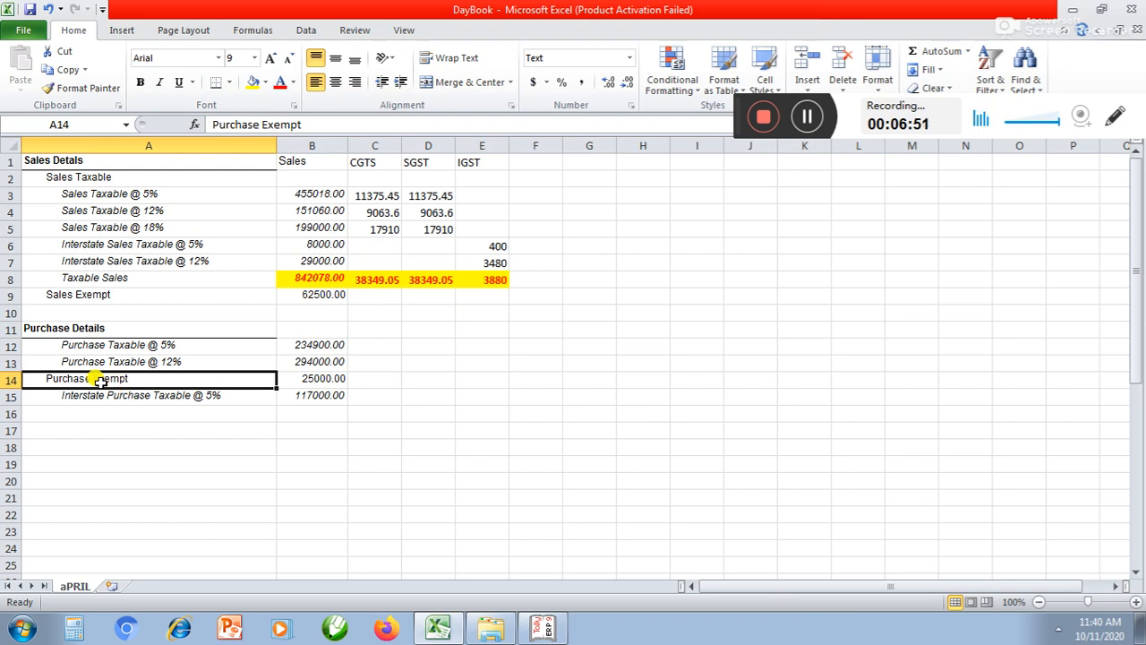
left_click_drag(103, 380, 291, 379)
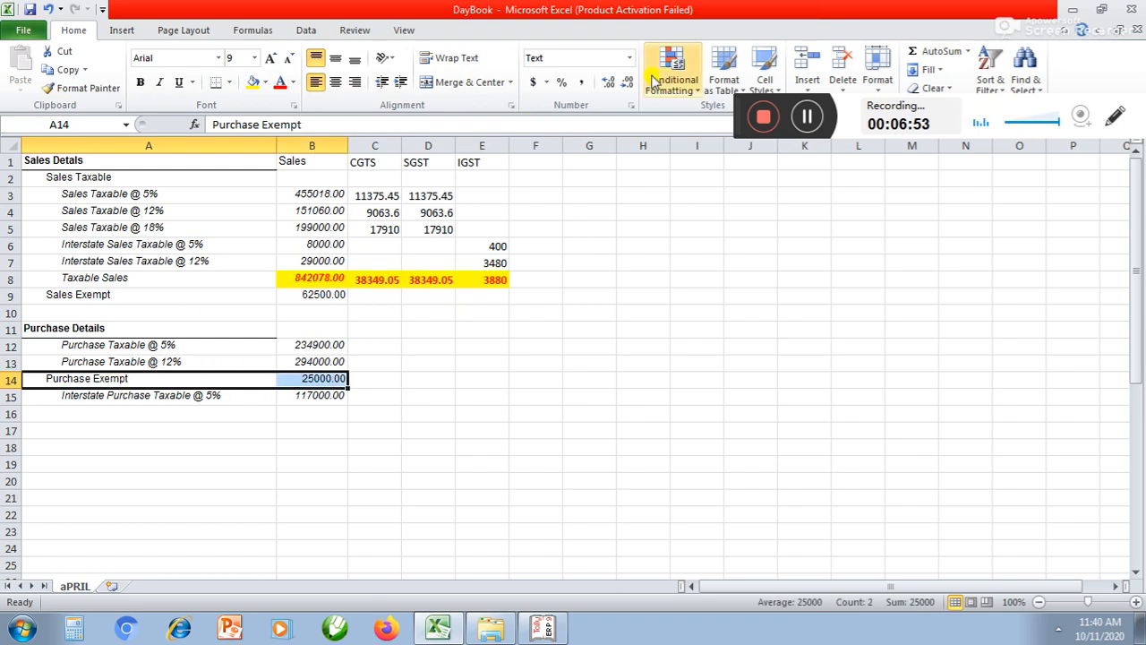
left_click(56, 51)
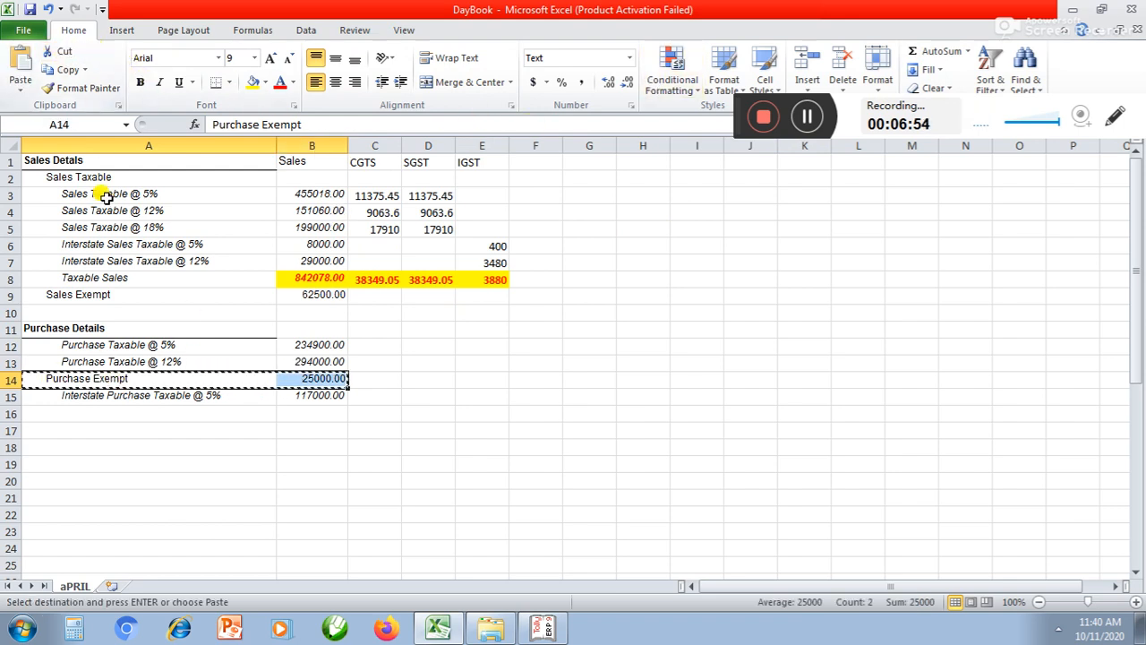
left_click(50, 428)
left_click(21, 59)
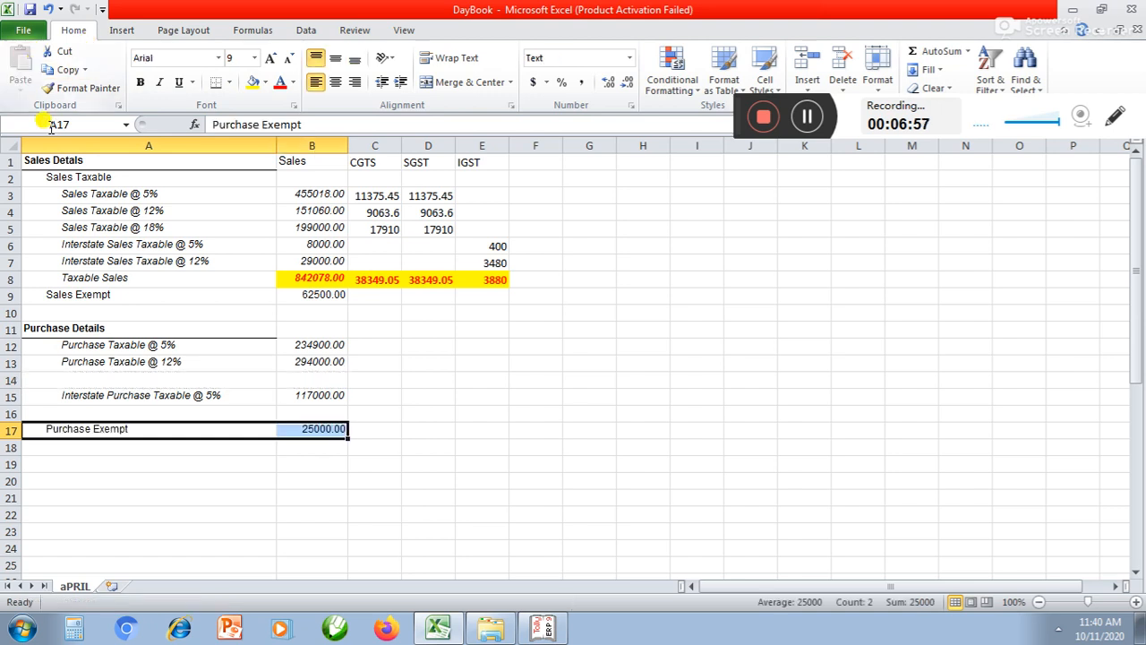
Step: Delete the emptied row 14 between the 12% purchases and the interstate purchases
left_click(9, 380)
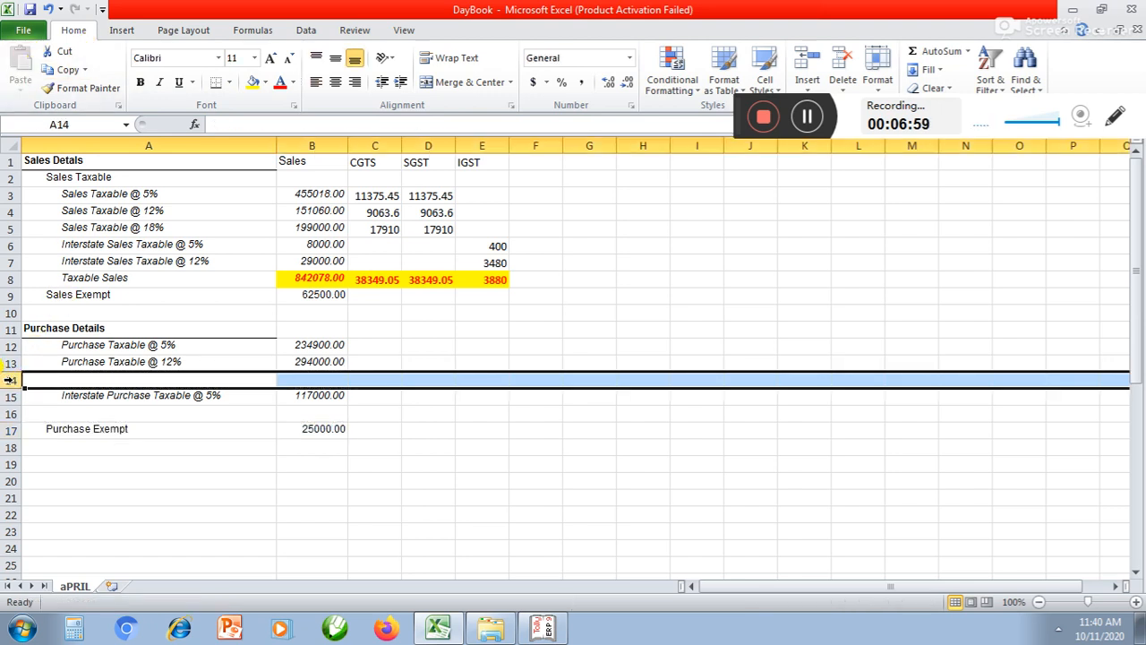
left_click(842, 63)
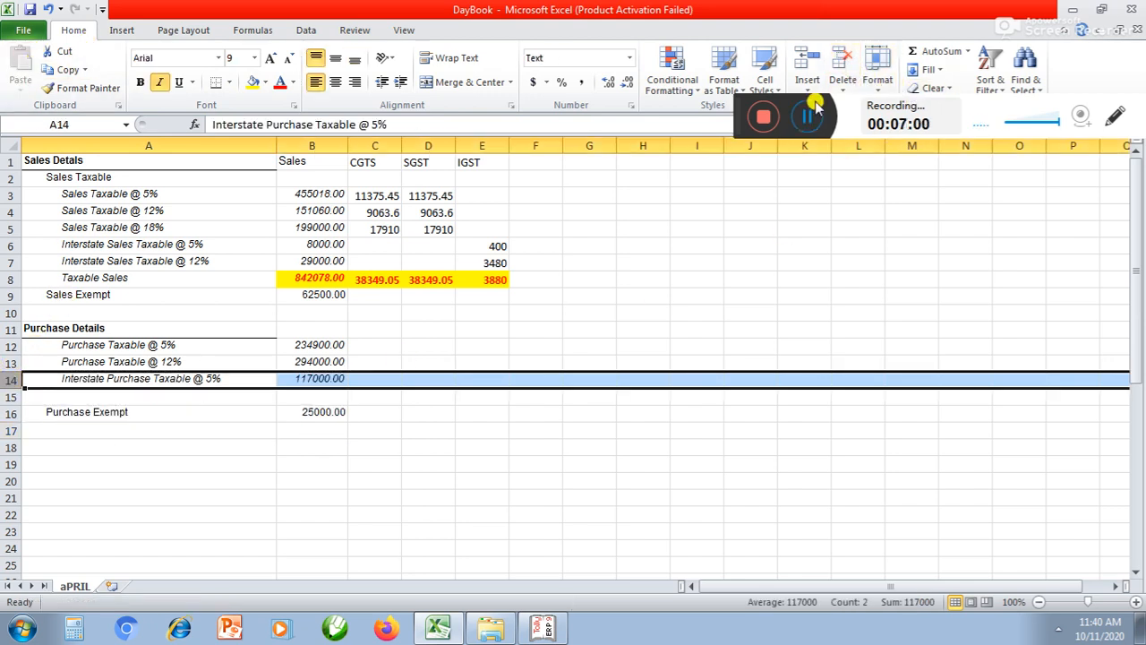
left_click(366, 396)
Step: Label A15 "Tortal Taxable Purchase" and sum the purchase amounts of B12:B14 into B15
left_click(233, 399)
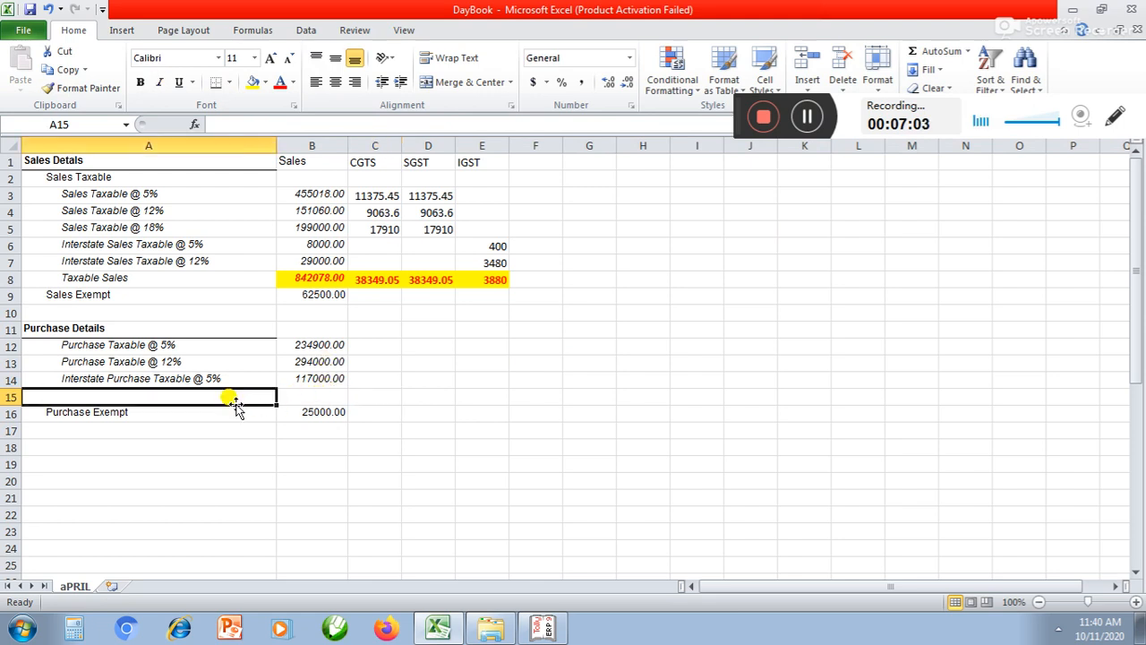
type("Tortal Taxable Purchase")
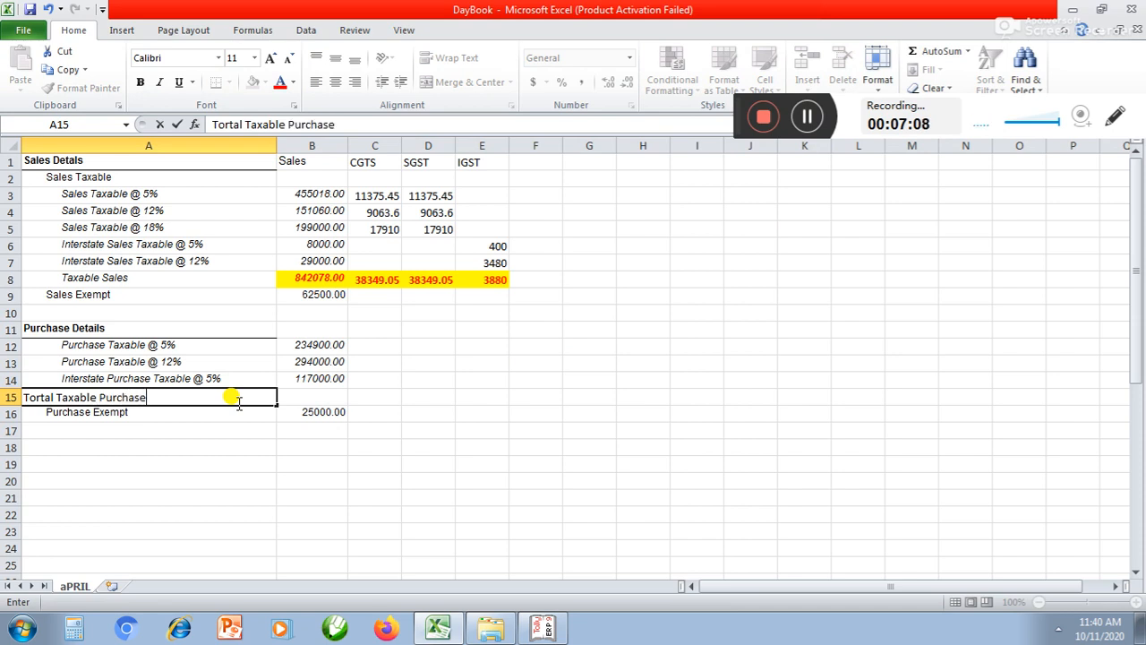
key("Tab")
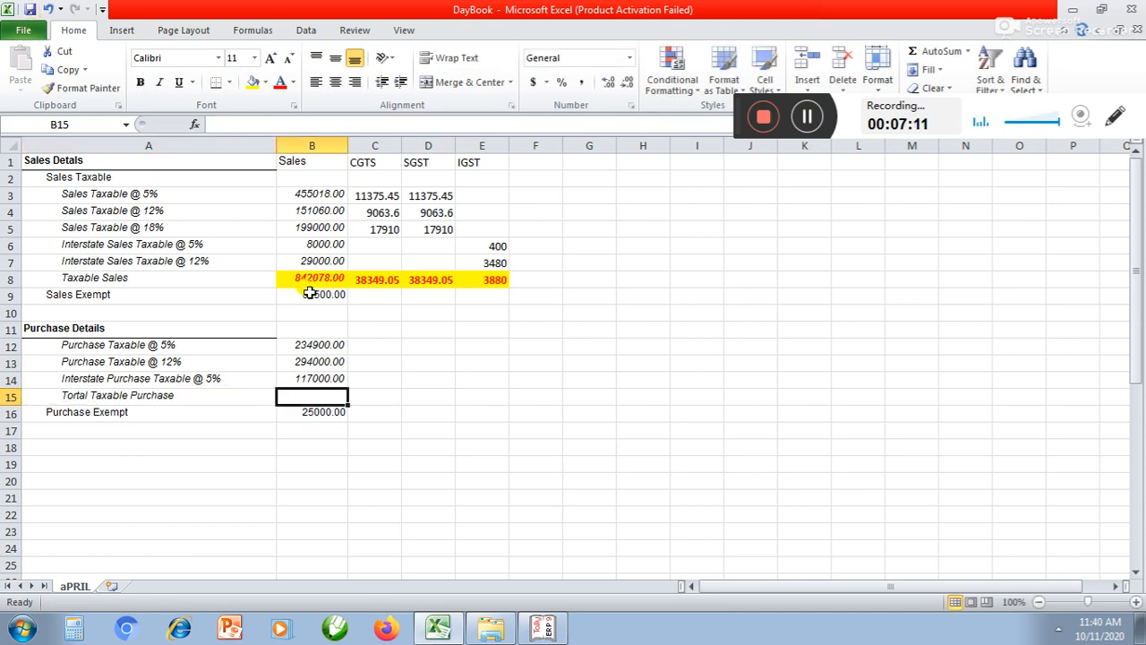
left_click_drag(289, 345, 291, 376)
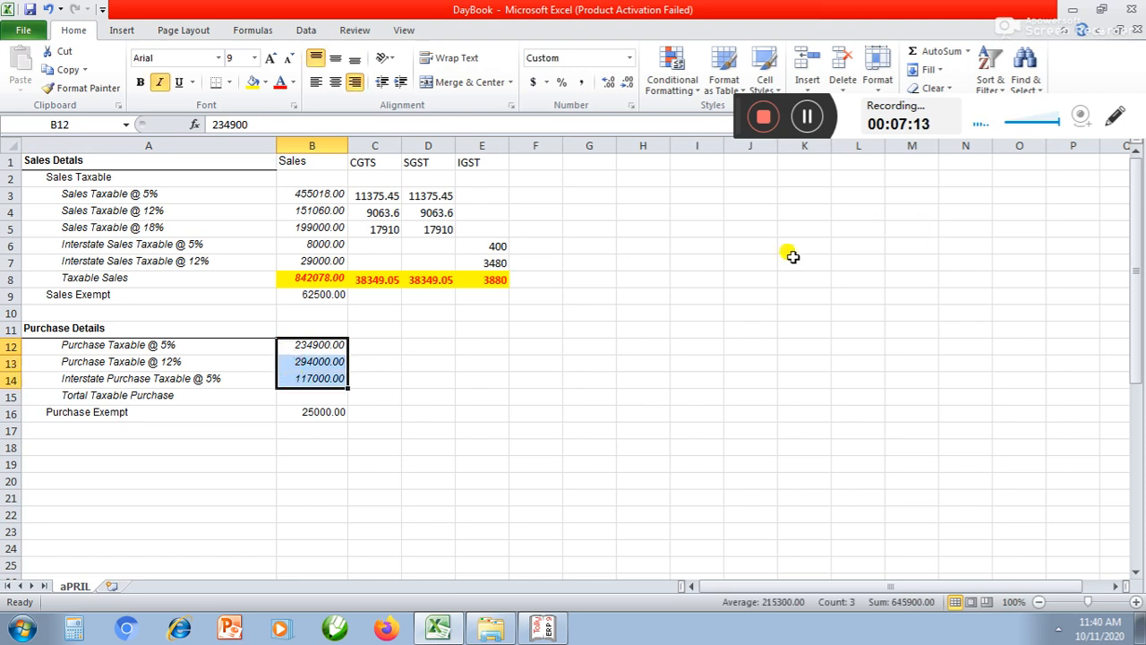
left_click_drag(332, 344, 327, 395)
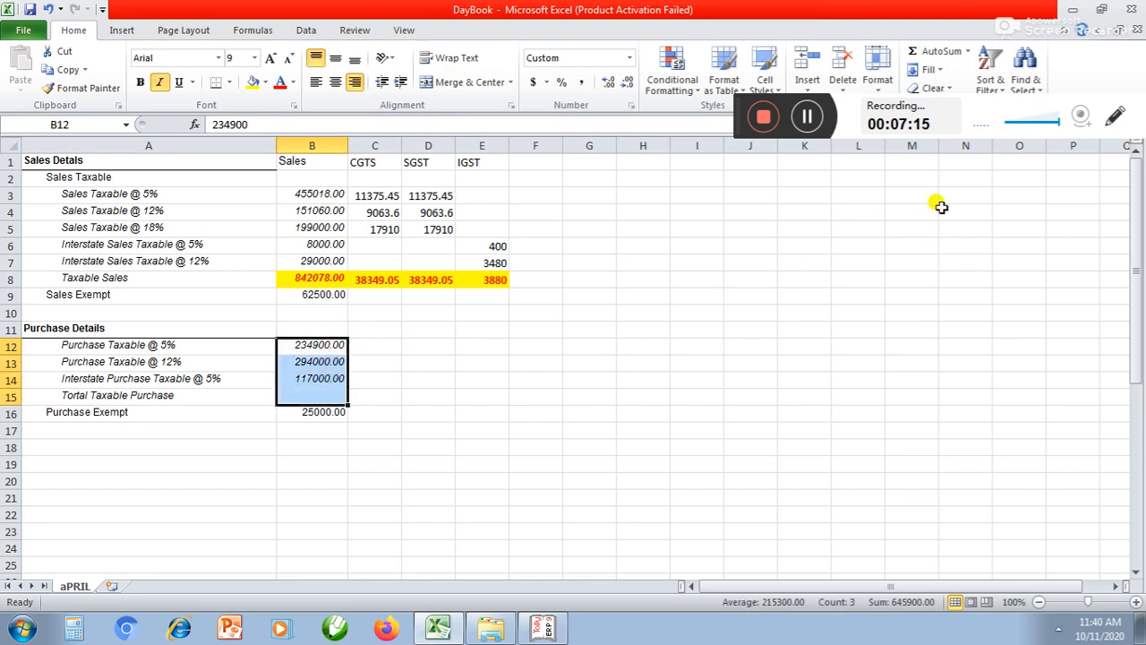
left_click(936, 51)
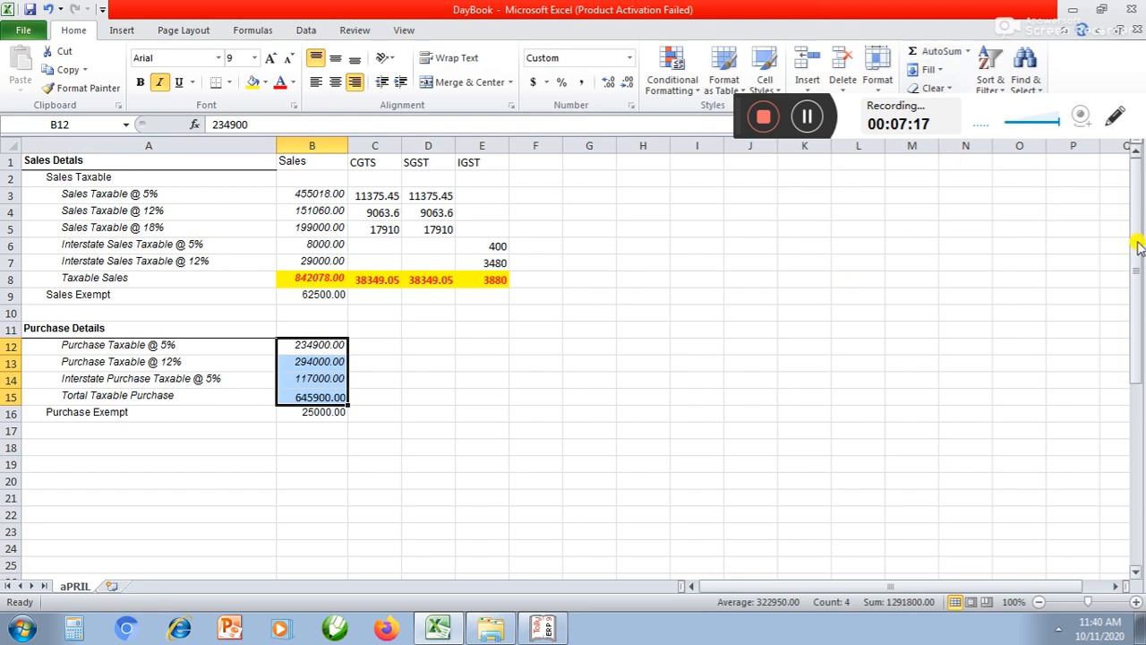
Step: Enter the column headings Purchase, CGSt, SGSt and IGSt in B11:E11 of the Purchase Details row
left_click(296, 326)
type("Purc")
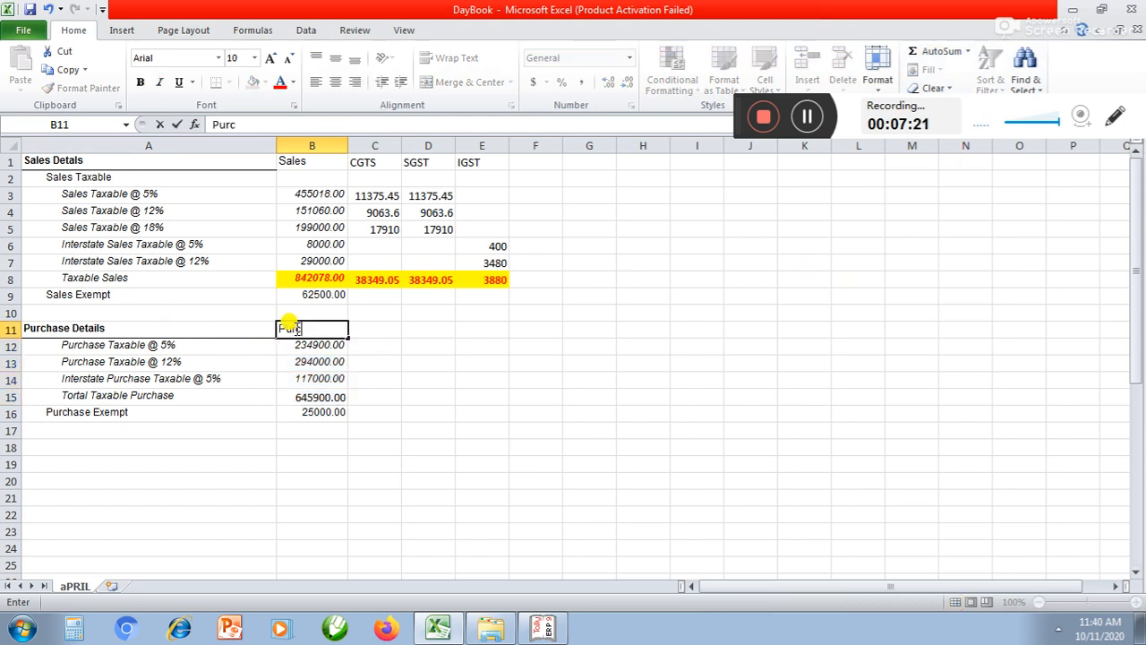
type("hase")
key("Tab")
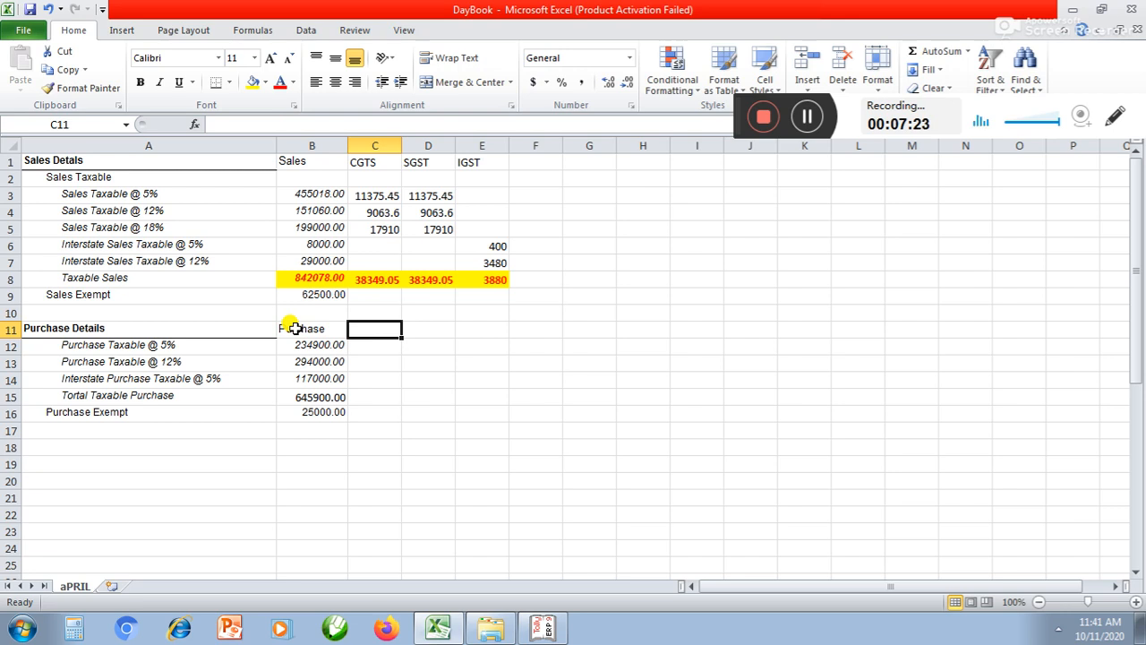
type("CGSt")
key("Tab")
type("SGSt")
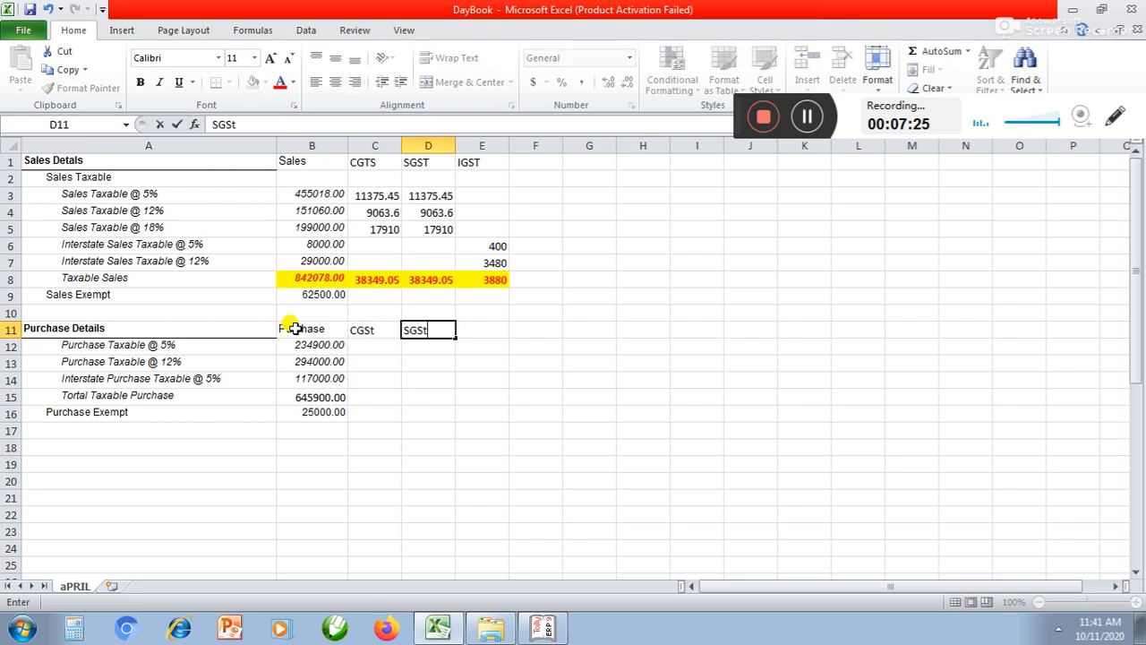
key("Tab")
type("IUG")
key("Return")
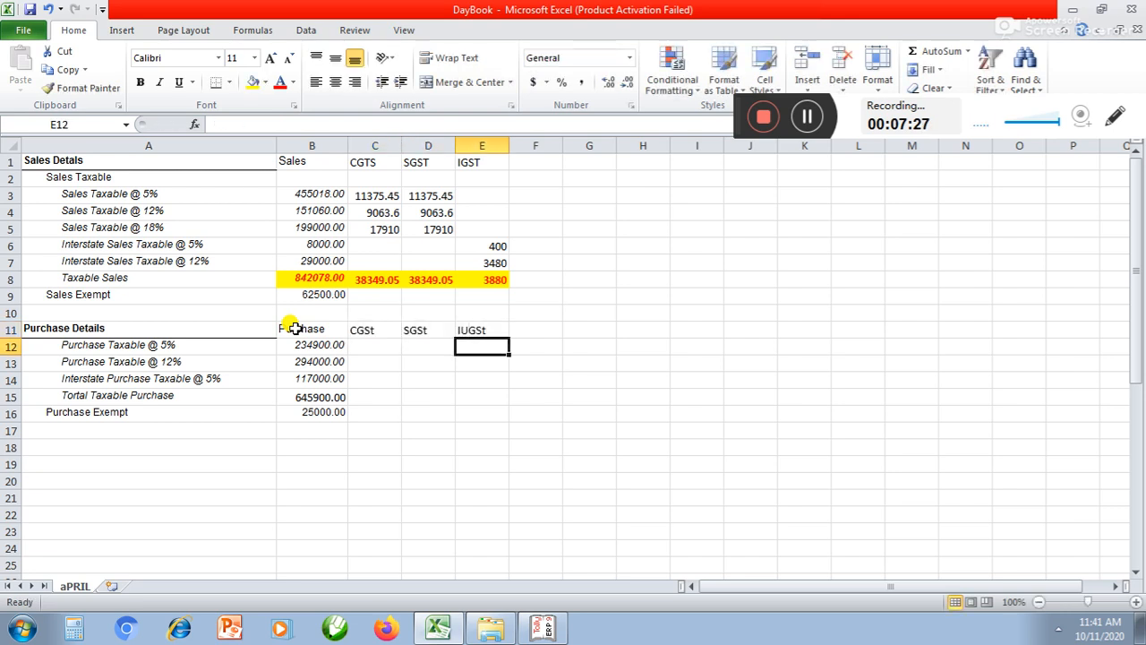
key("Up")
type("IGSt")
key("Left")
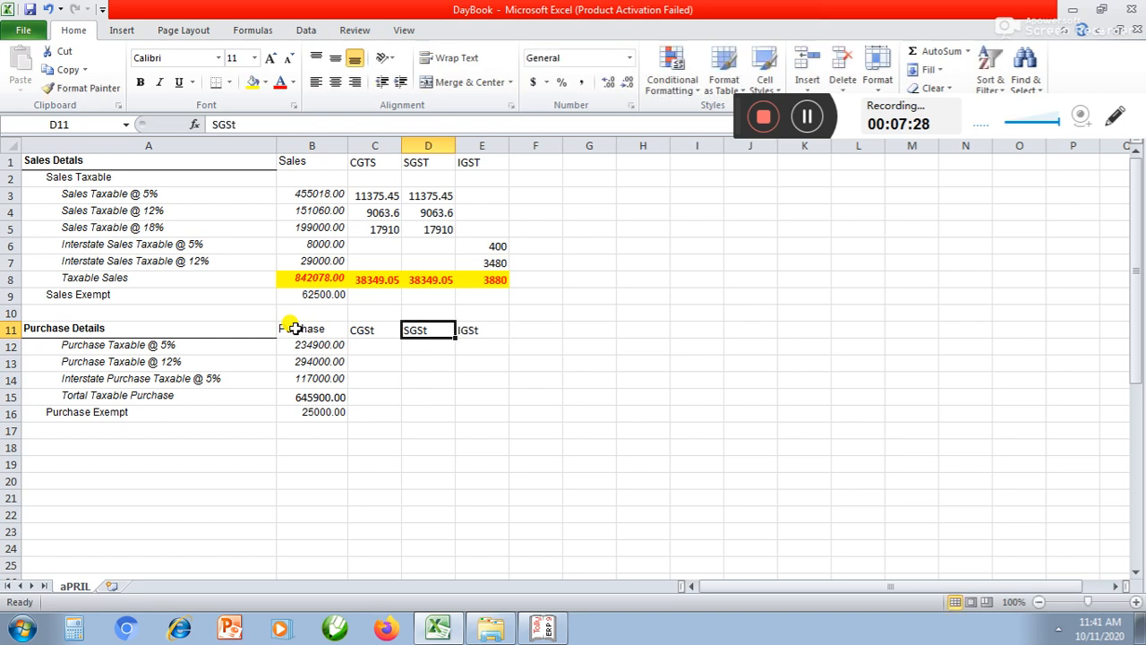
Step: Calculate the CGST for purchases at 5% in C12 with the formula =B12*2.5%
key("Left")
key("Down")
key("Left")
key("Right")
type("=")
key("Left")
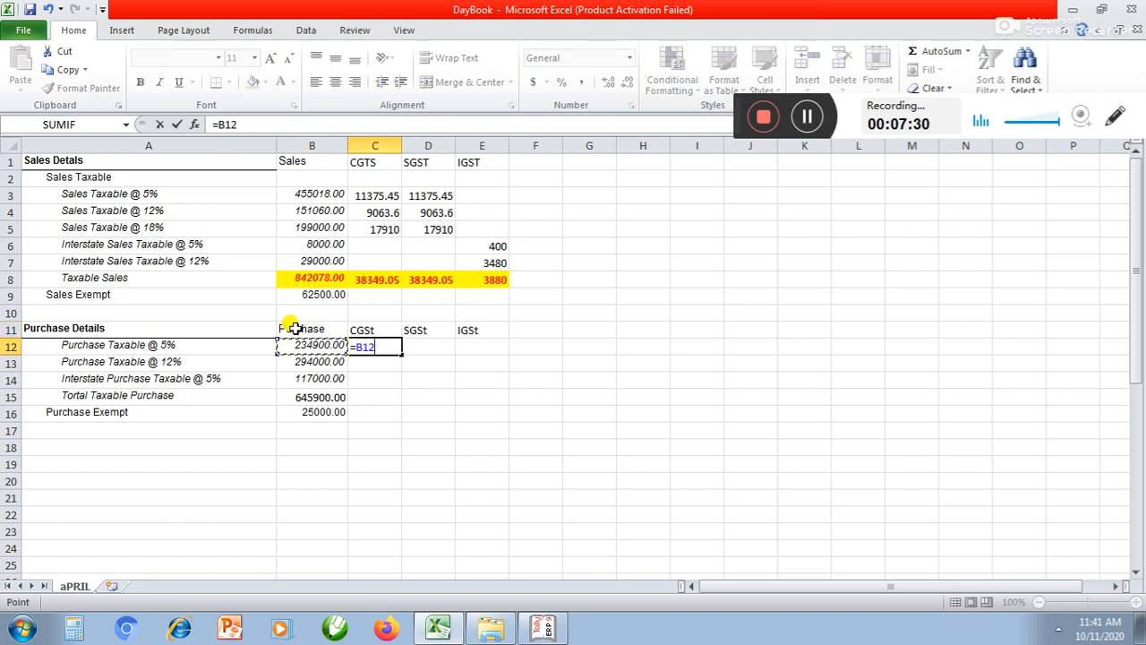
type("*2.5%")
key("Return")
Step: Calculate the CGST for purchases at 12% in C13 with the formula =B13*6%
type("=")
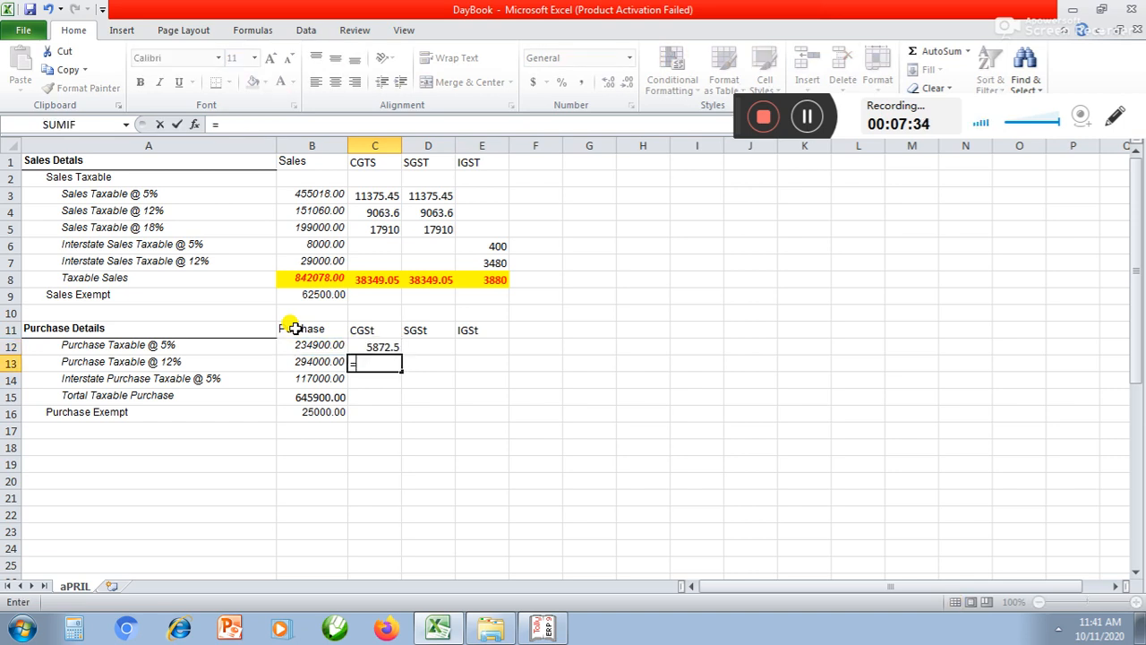
key("Left")
type("*")
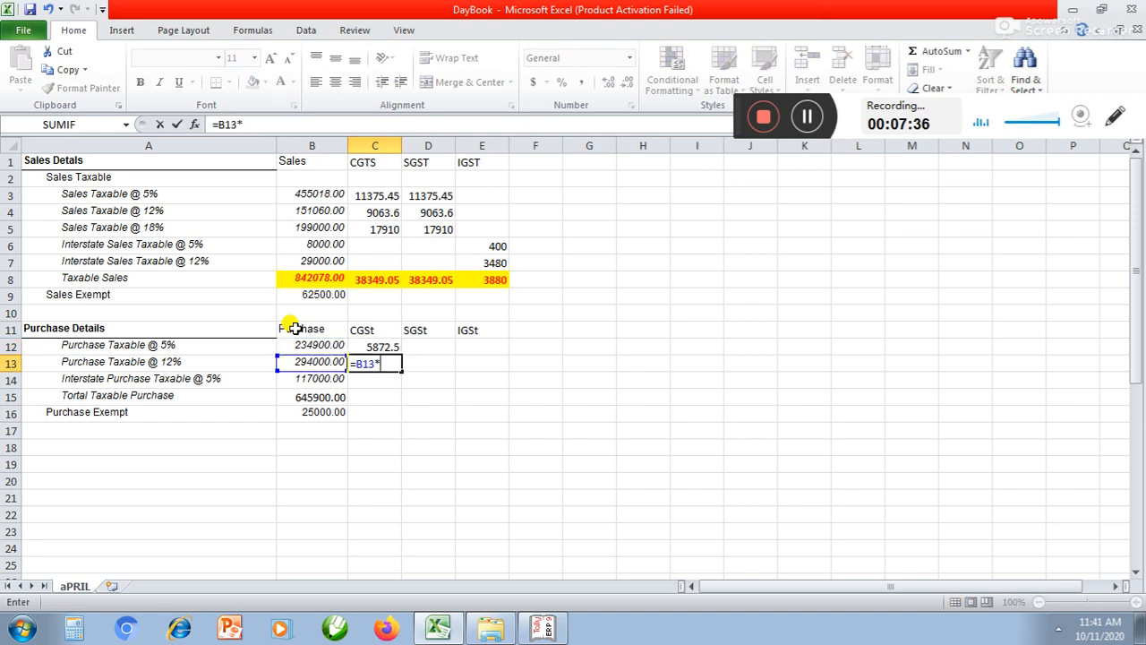
type("6%")
key("Return")
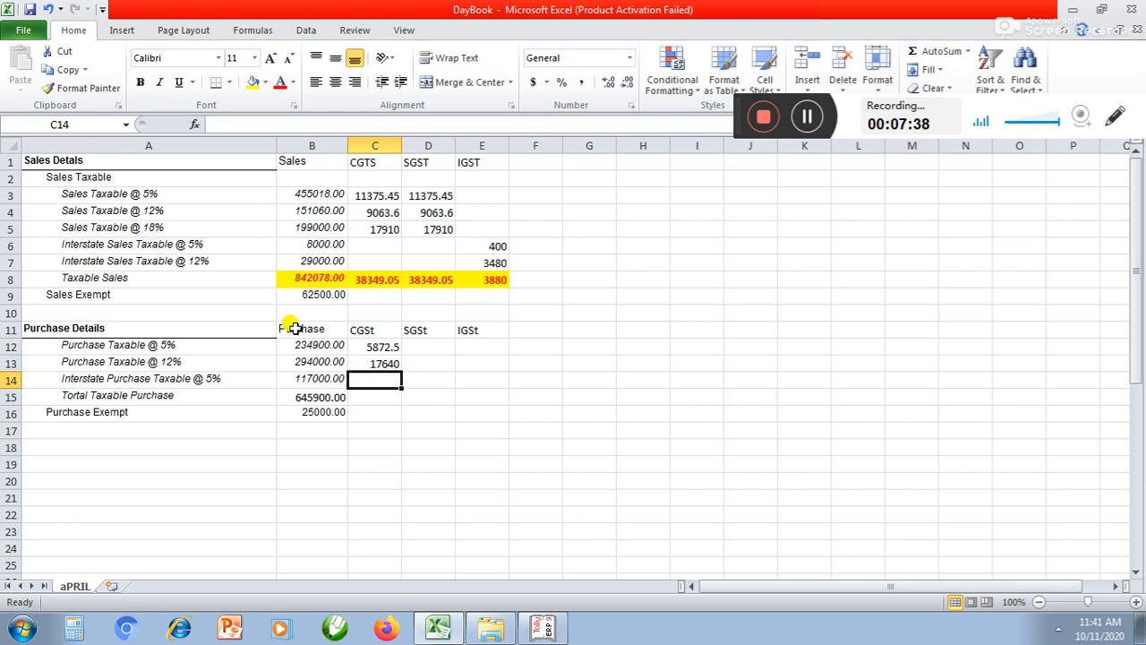
Step: Set the purchase SGST in D12 and D13 equal to the CGST cells C12 and C13
key("Left")
key("Left")
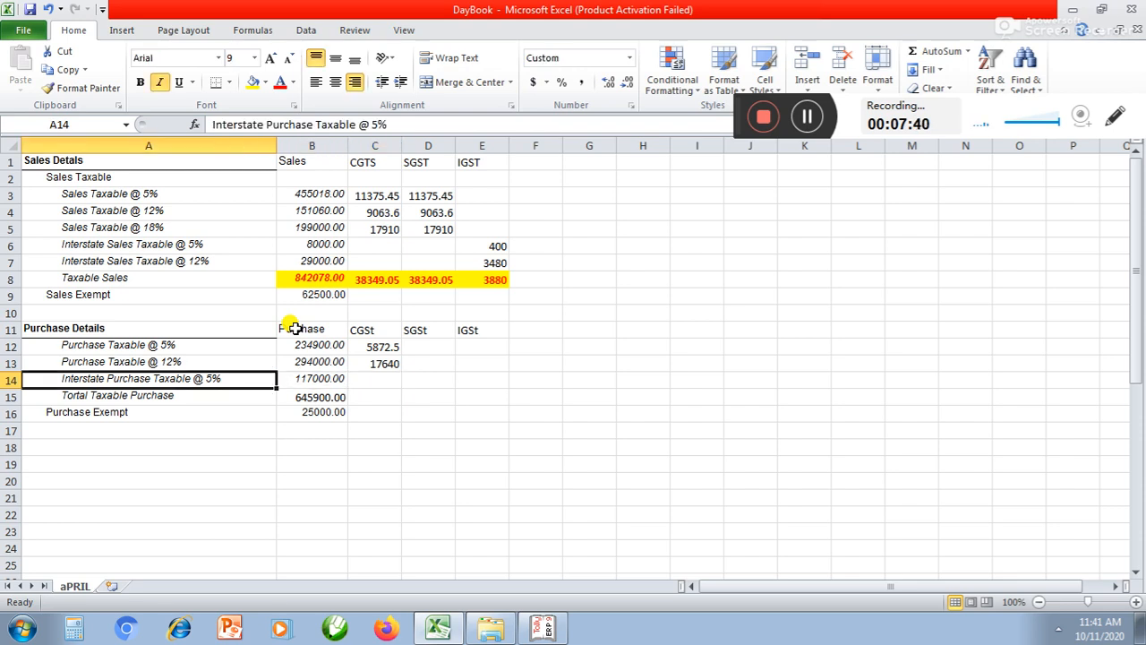
key("Right")
key("Right")
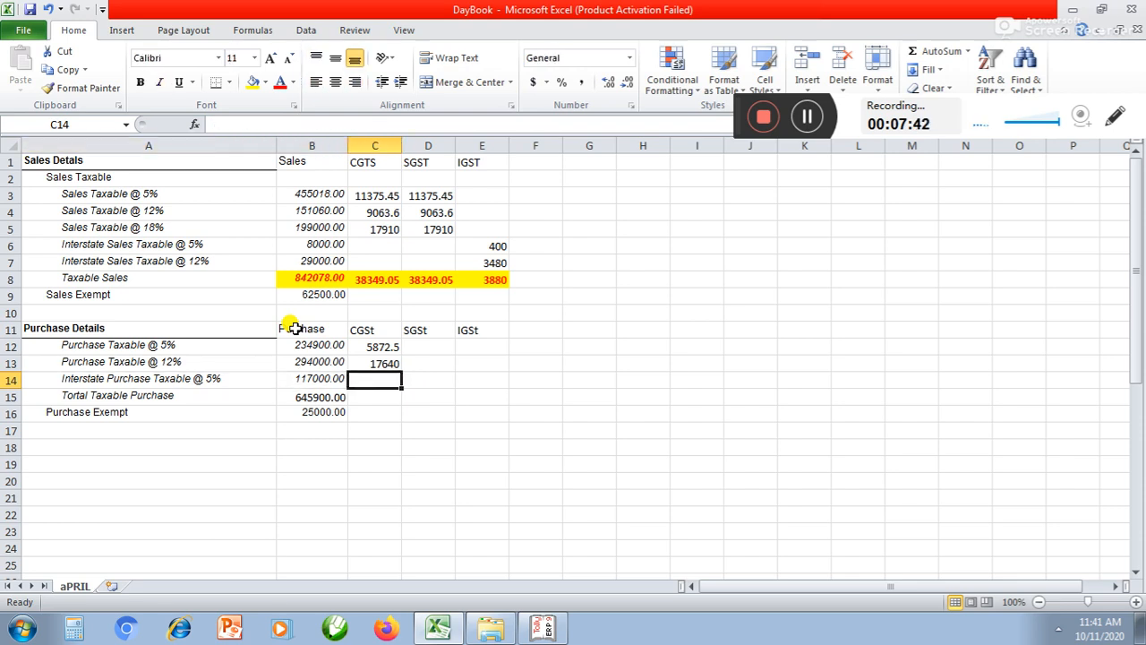
key("Right")
key("Up")
key("Up")
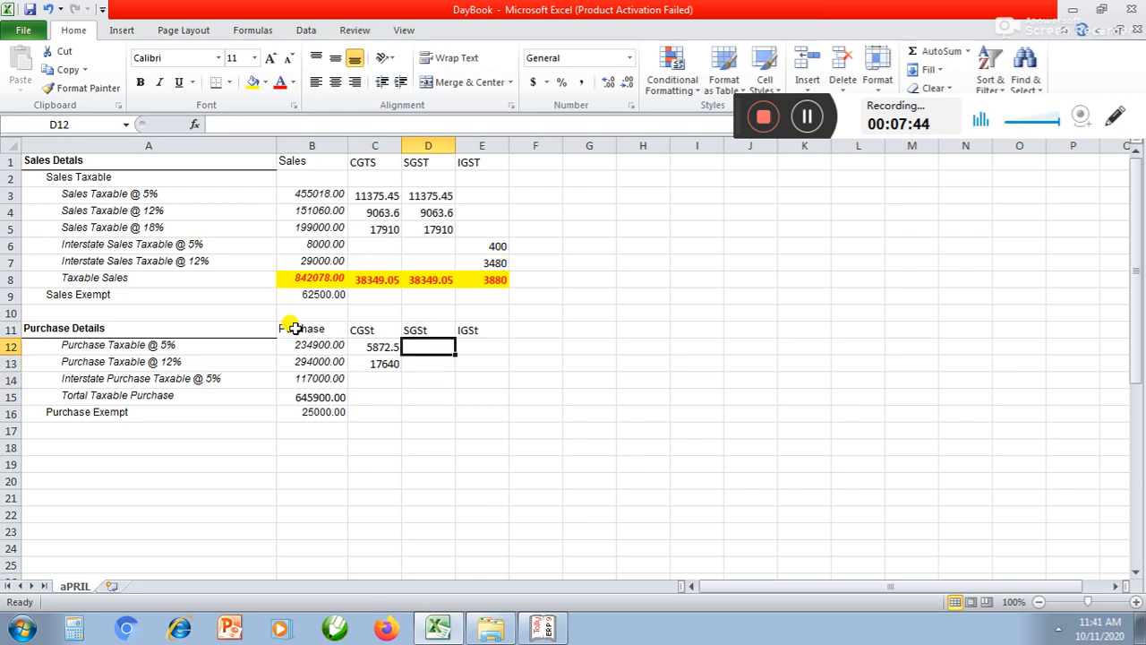
type("=")
key("Left")
key("Return")
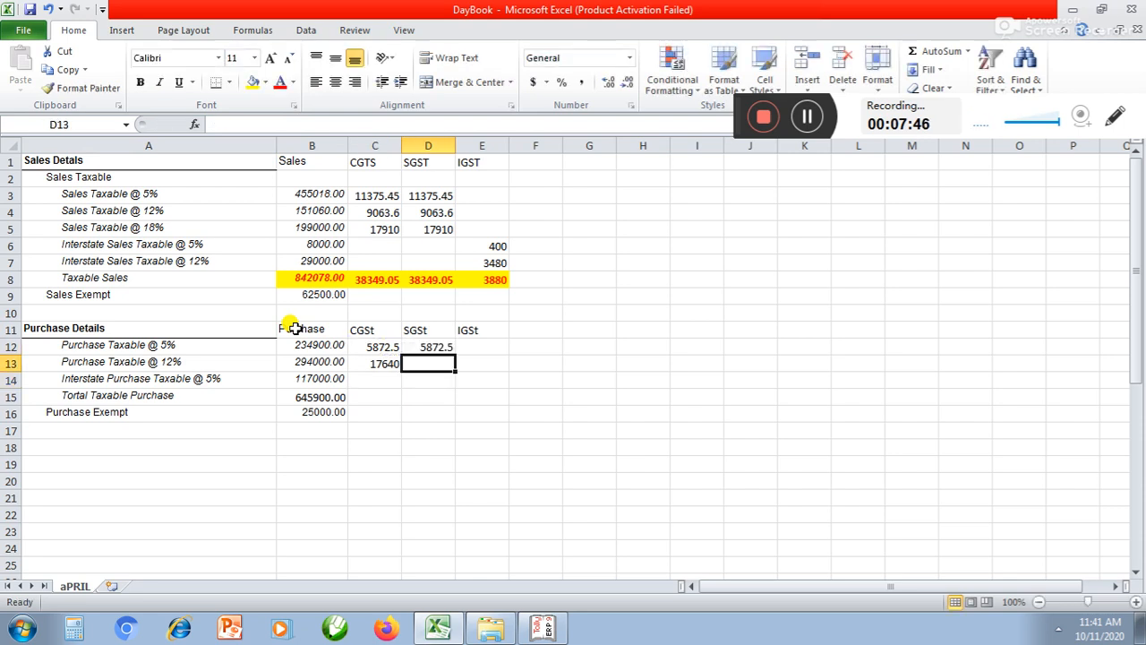
type("=")
key("Left")
key("Return")
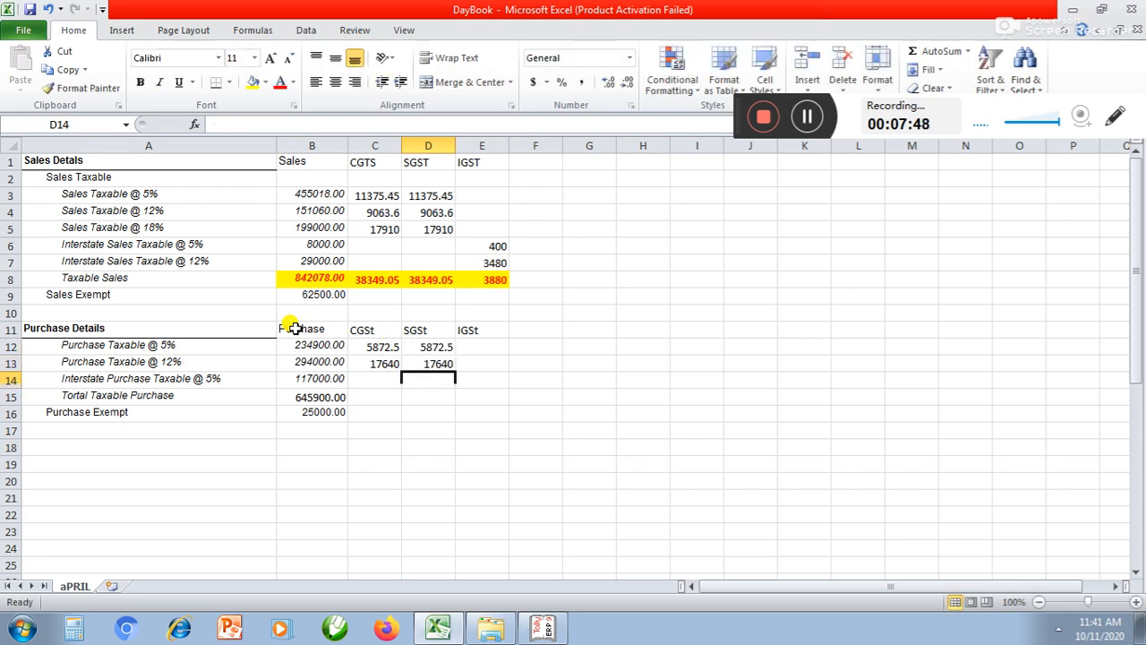
Step: Calculate the IGST for interstate purchases in E14 as 5% of B14
key("Down")
key("Up")
key("Right")
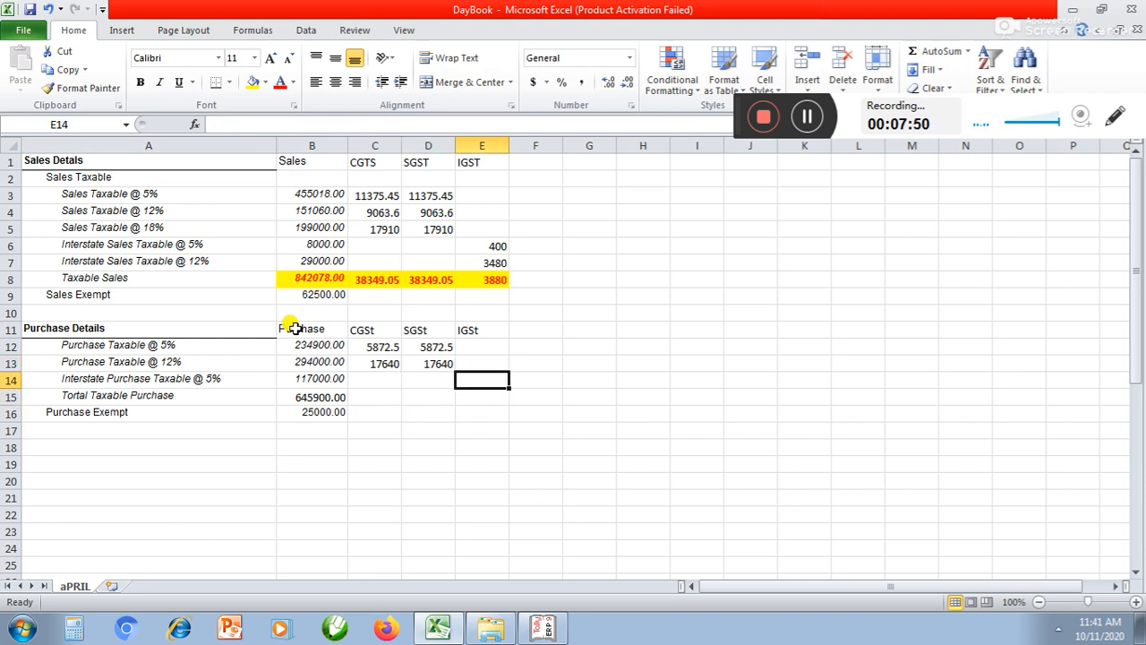
type("=")
key("Left")
key("Left")
key("Left")
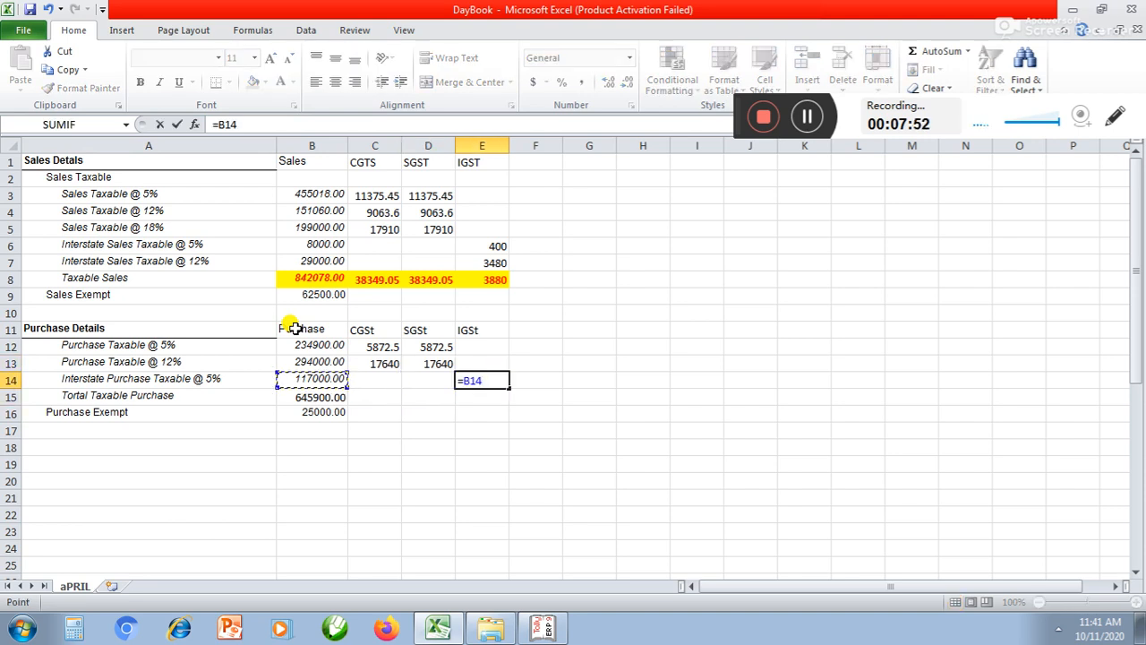
type("*")
key("Return")
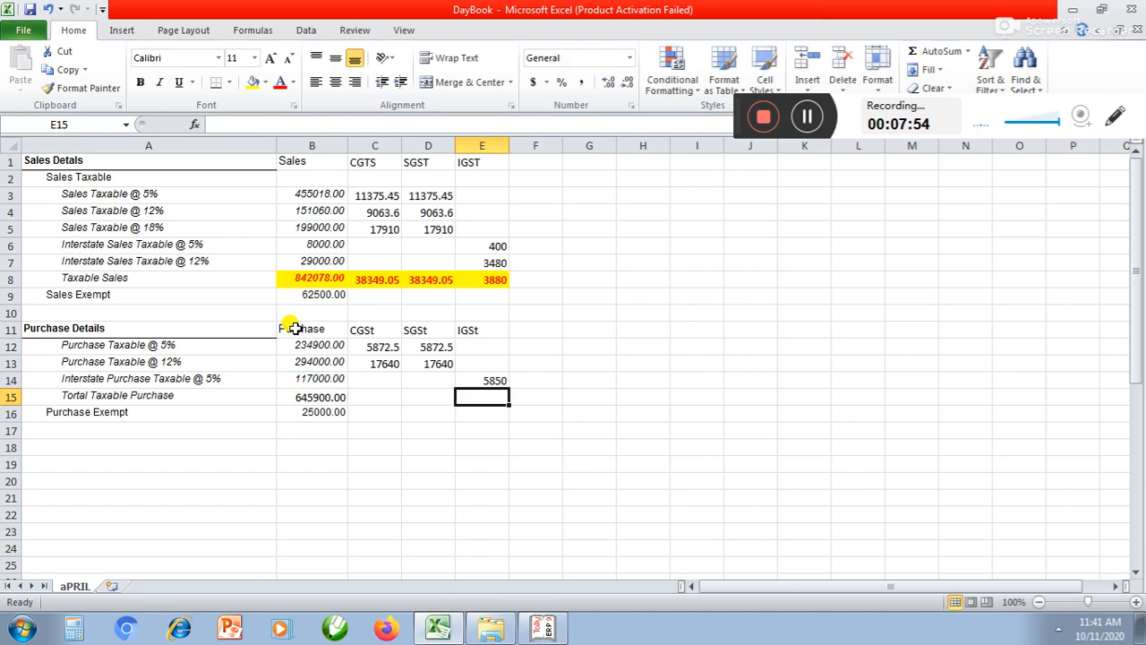
Step: Total the purchase CGST, SGST and IGST columns in C15, D15 and E15 with AutoSum
key("Left")
key("Left")
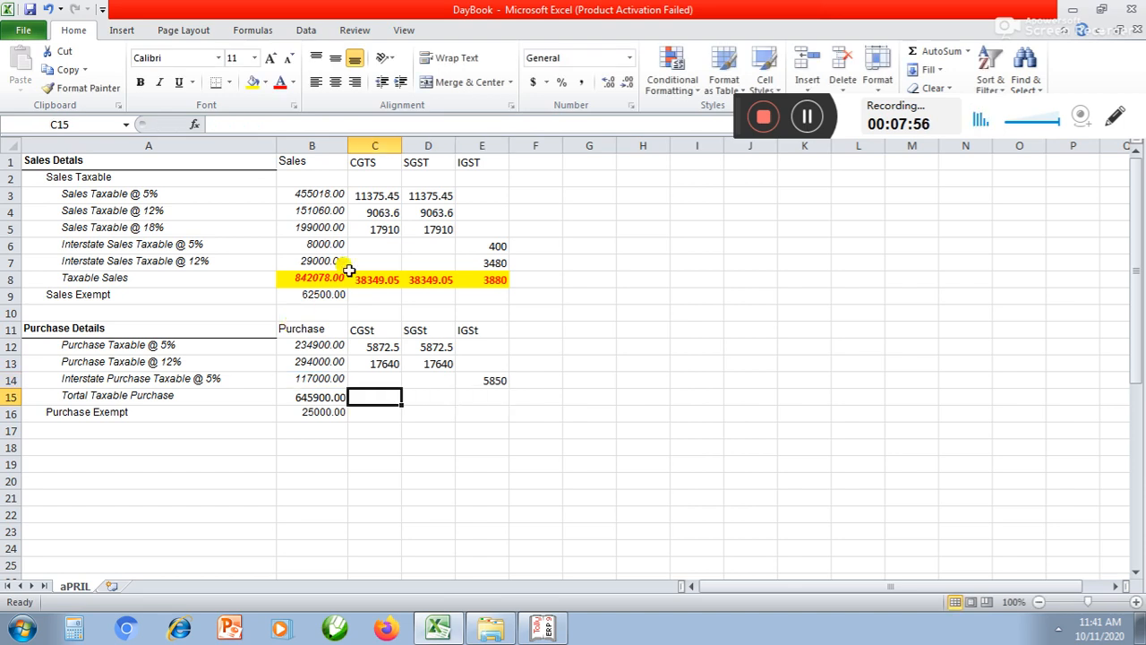
left_click_drag(365, 348, 375, 392)
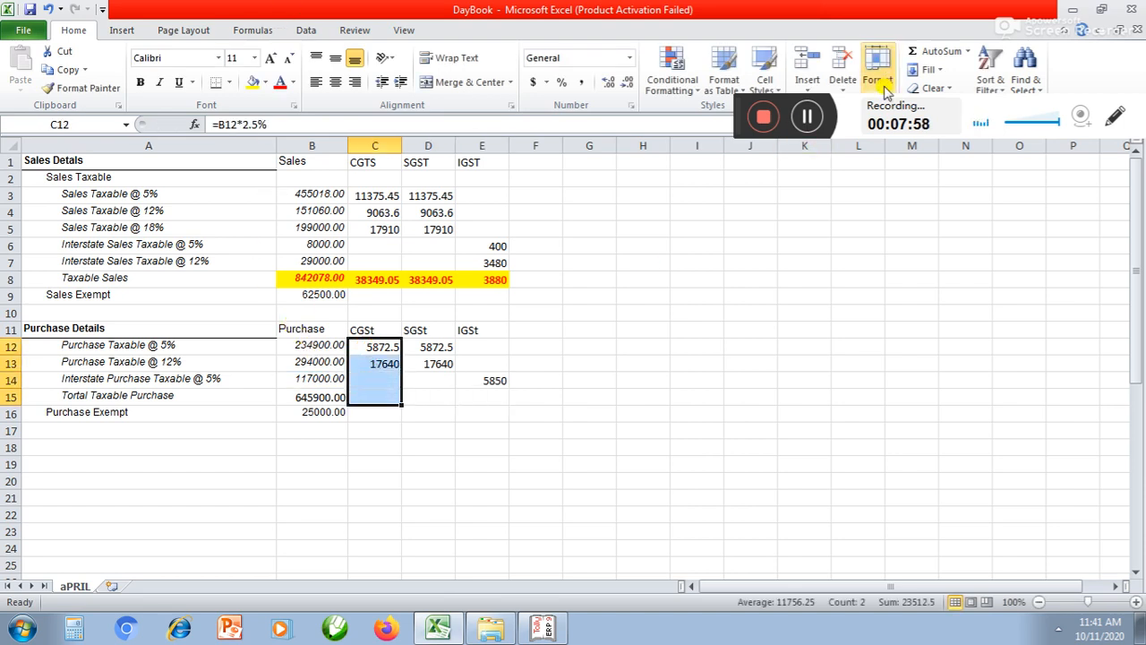
left_click(936, 51)
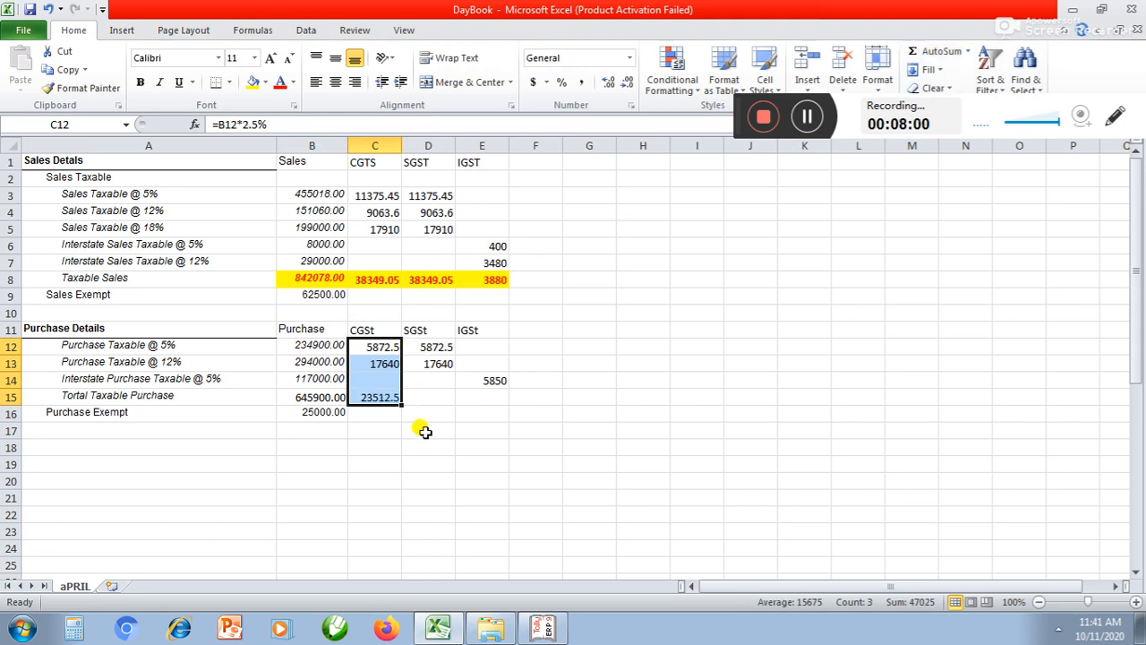
left_click_drag(429, 347, 435, 395)
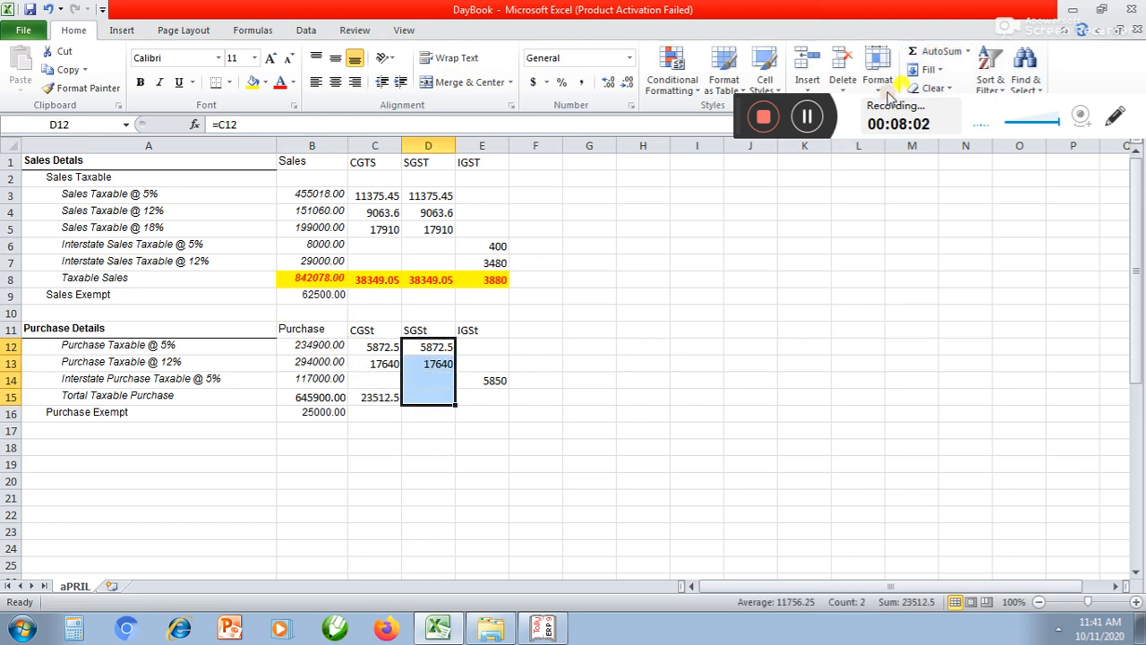
left_click(935, 51)
left_click(491, 363)
left_click_drag(491, 363, 489, 397)
left_click(936, 51)
left_click(383, 432)
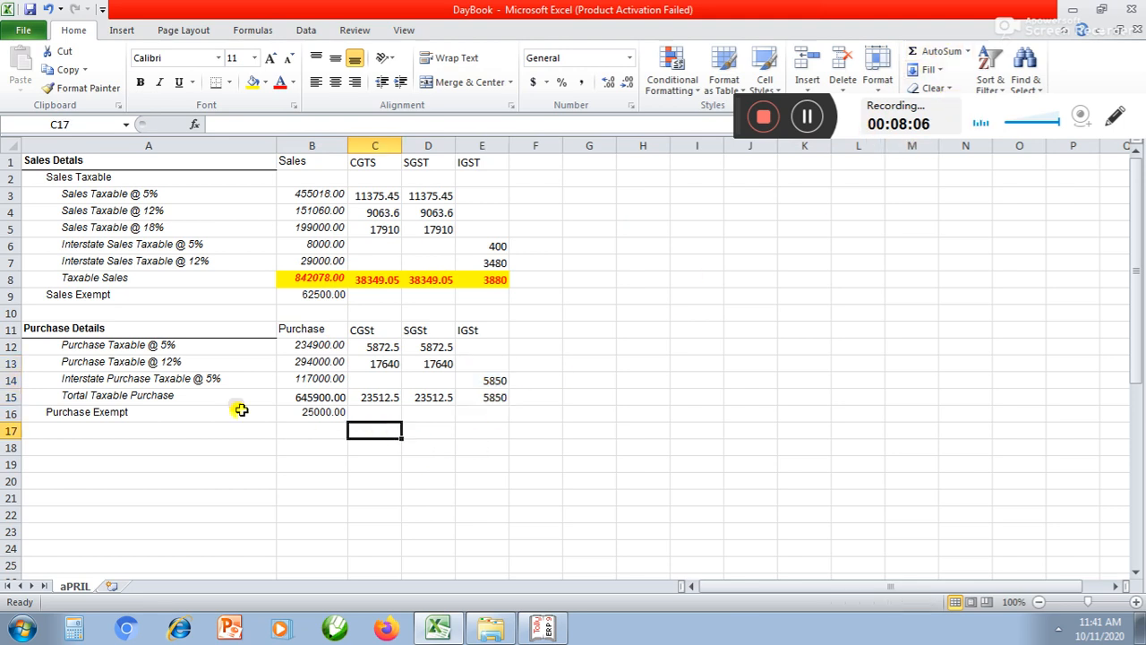
Step: Format the total taxable purchase row A15:E15 with yellow fill and bold red text
left_click_drag(122, 397, 456, 399)
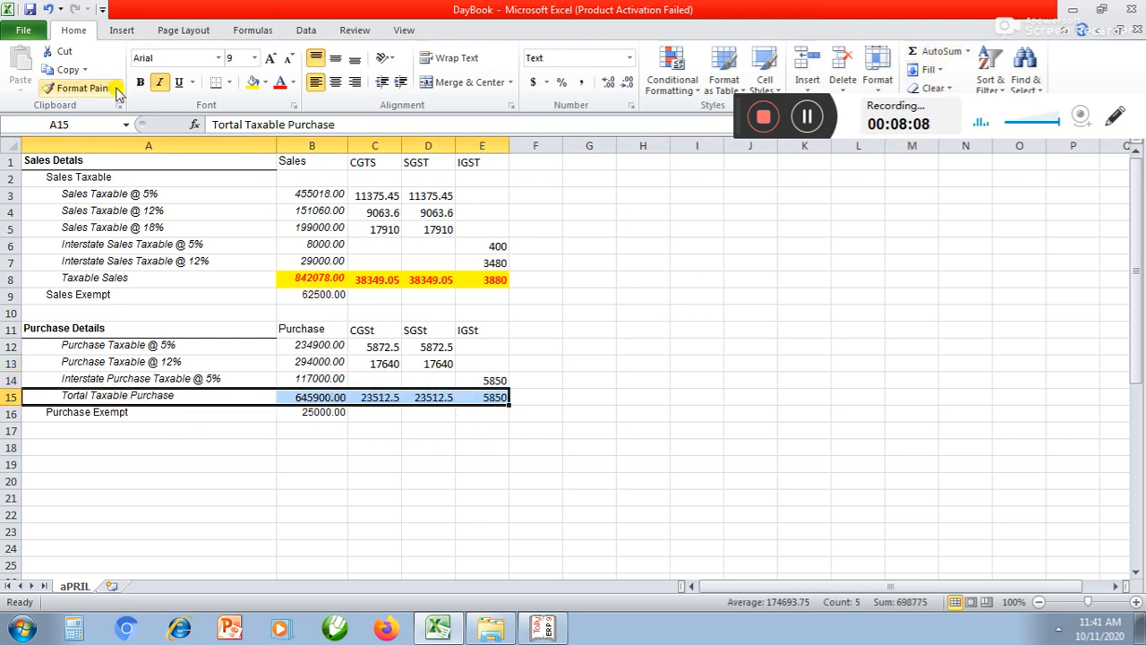
left_click(256, 82)
left_click(279, 81)
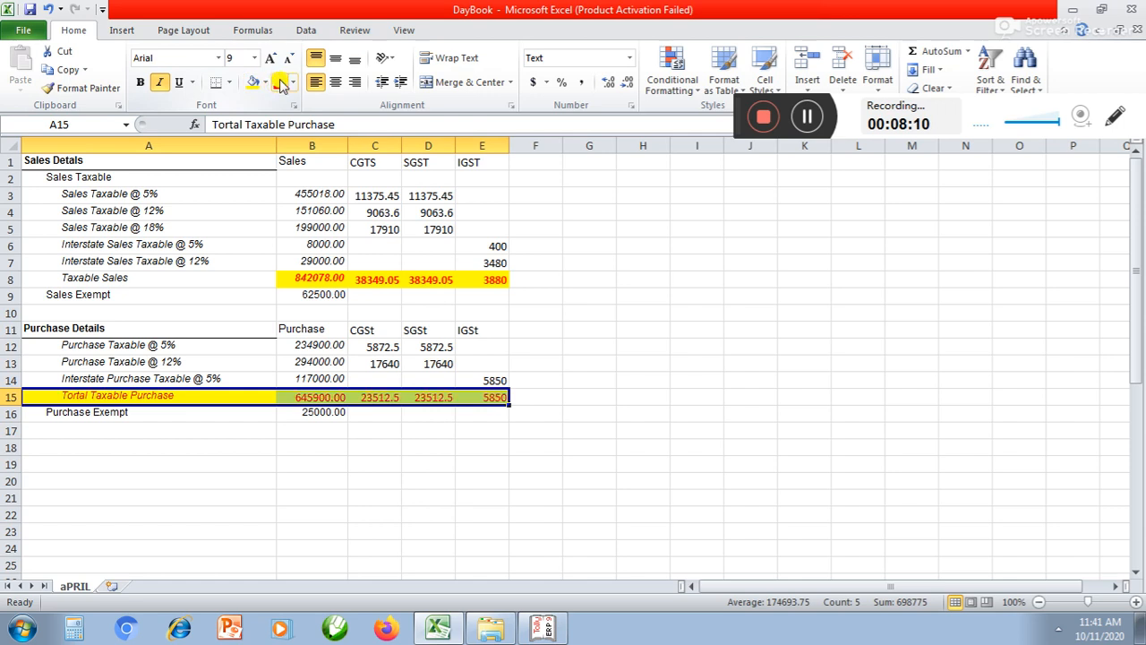
left_click(139, 81)
Step: Fill the Taxable Sales label cell A8 with yellow
left_click(182, 278)
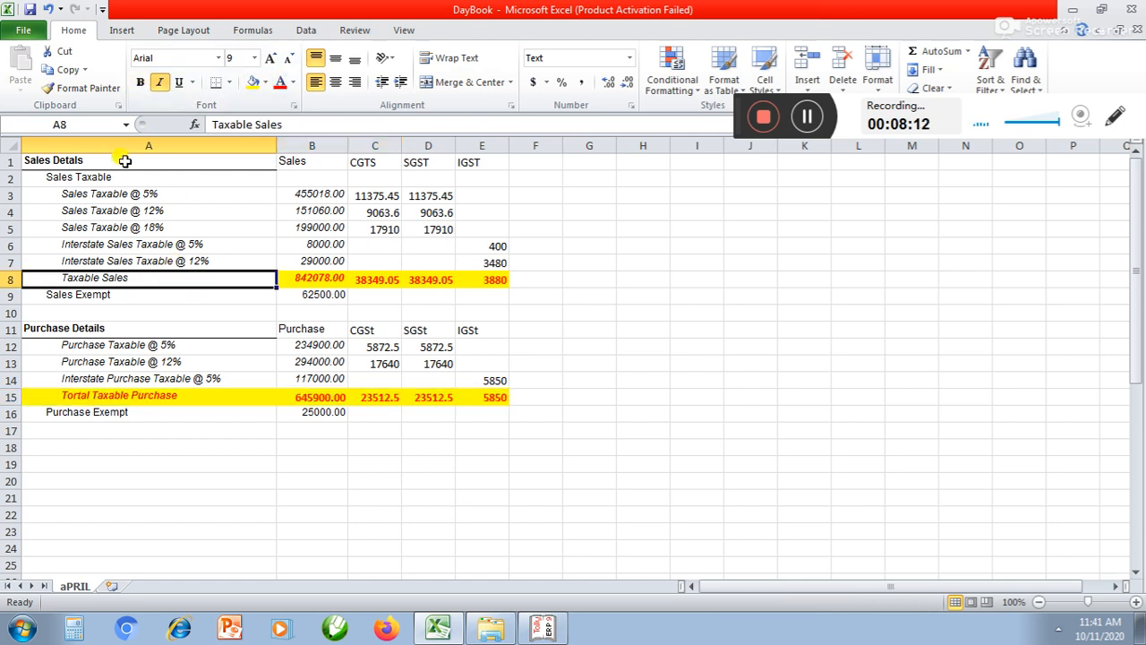
left_click(254, 83)
left_click(307, 430)
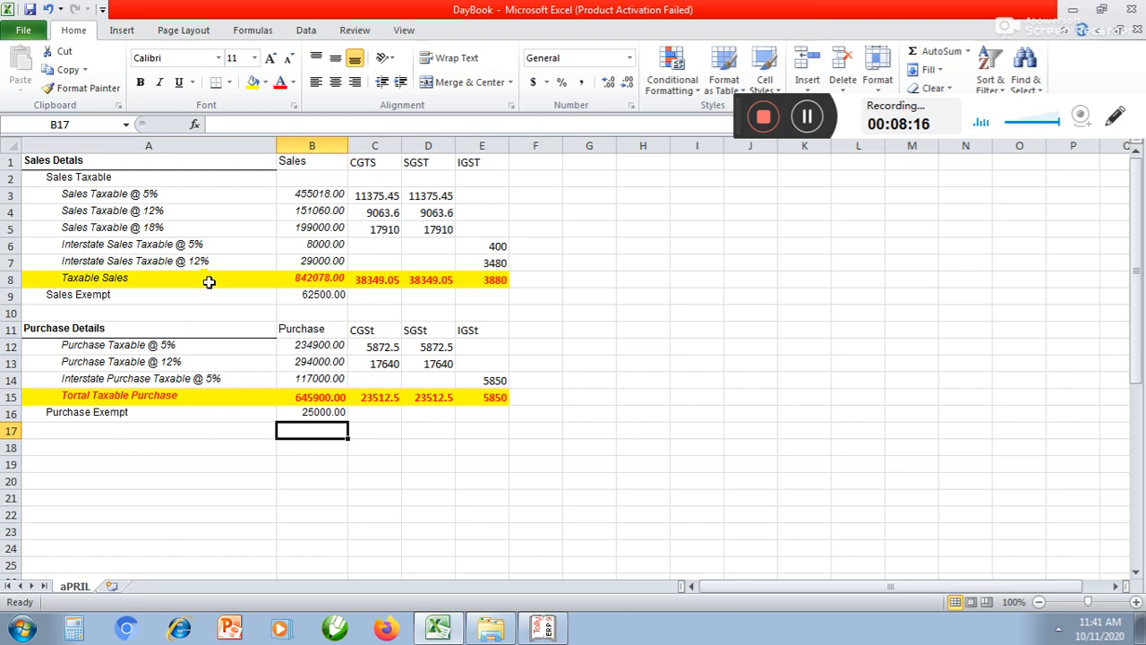
left_click(289, 414)
left_click(190, 414)
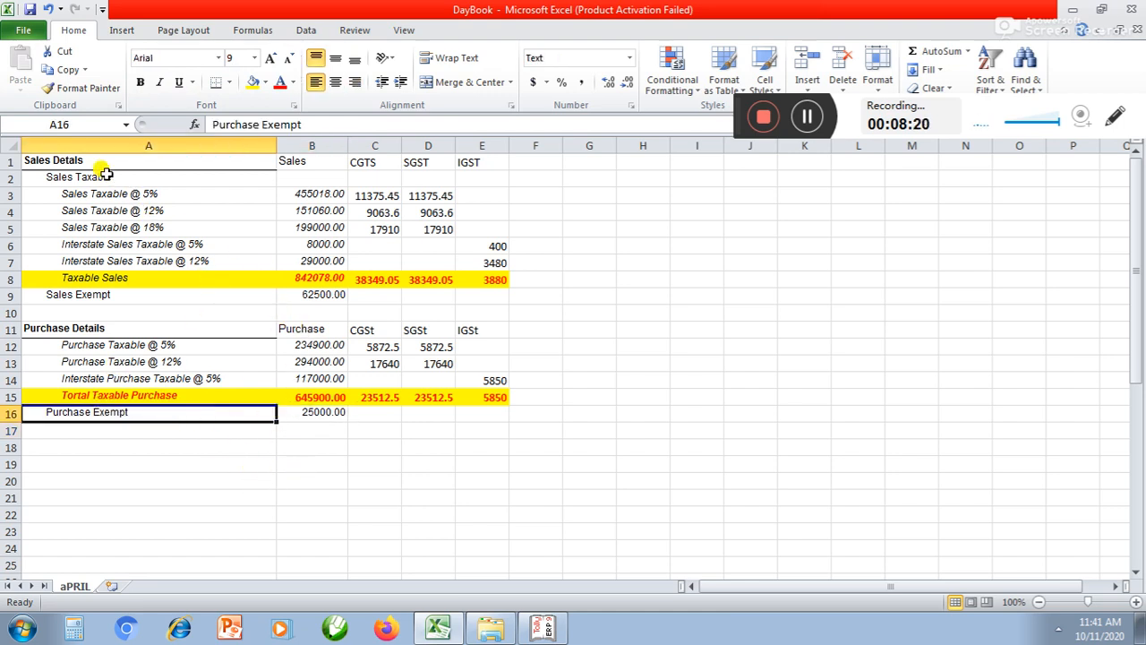
Step: Apply all borders to the sales table in A1:E8
left_click_drag(99, 163, 481, 273)
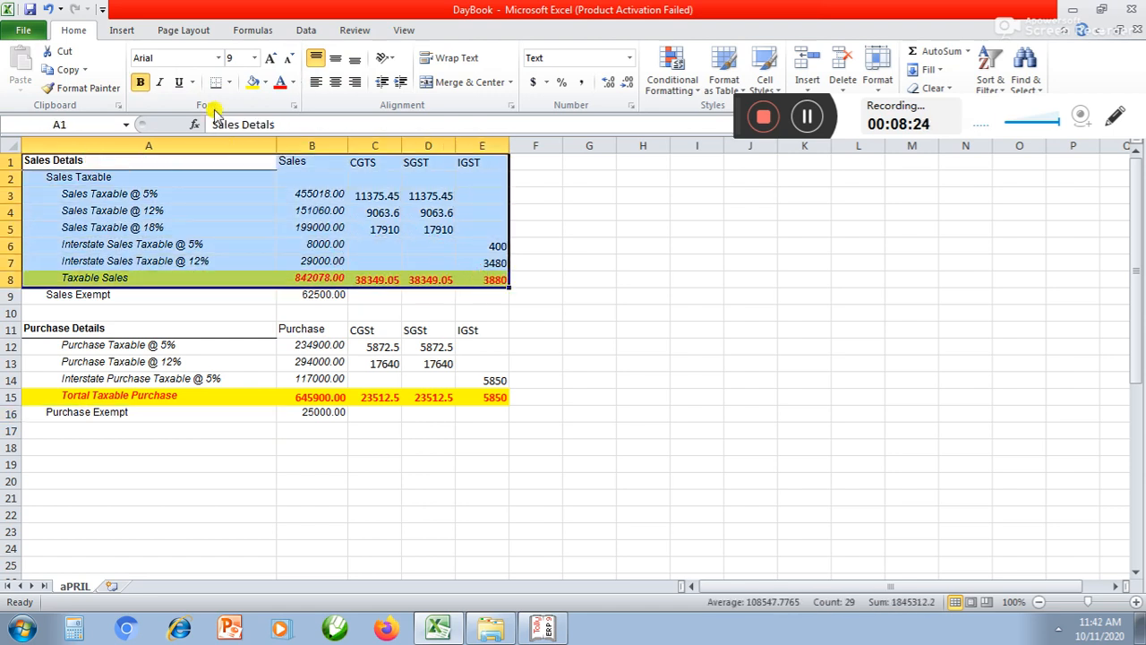
left_click(234, 84)
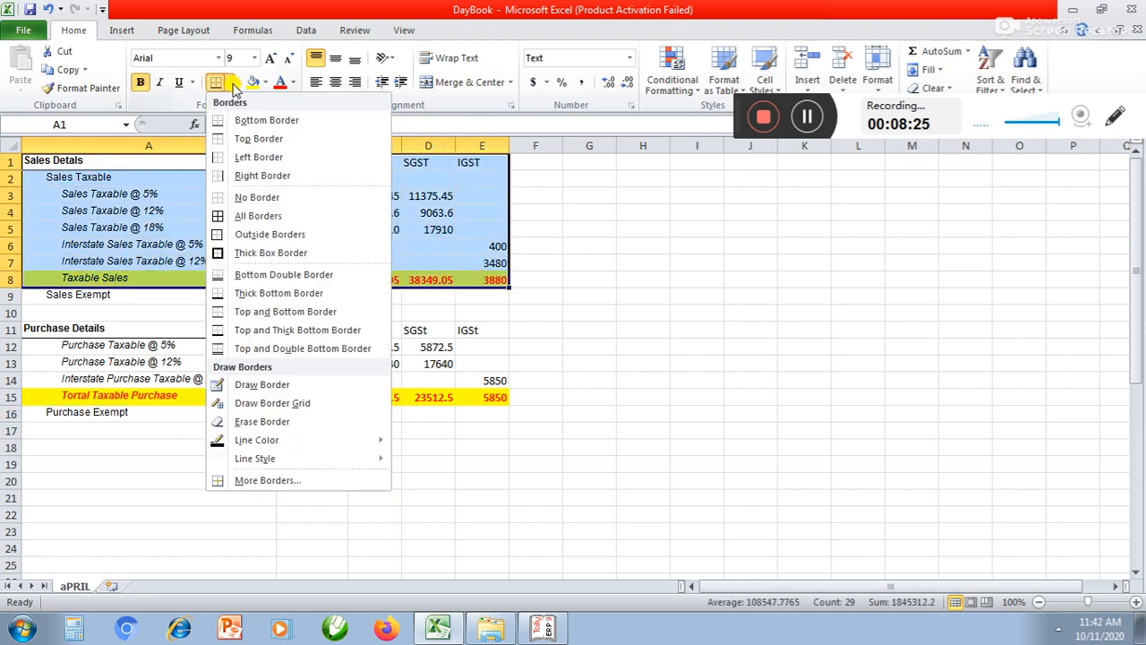
left_click(258, 215)
left_click(560, 344)
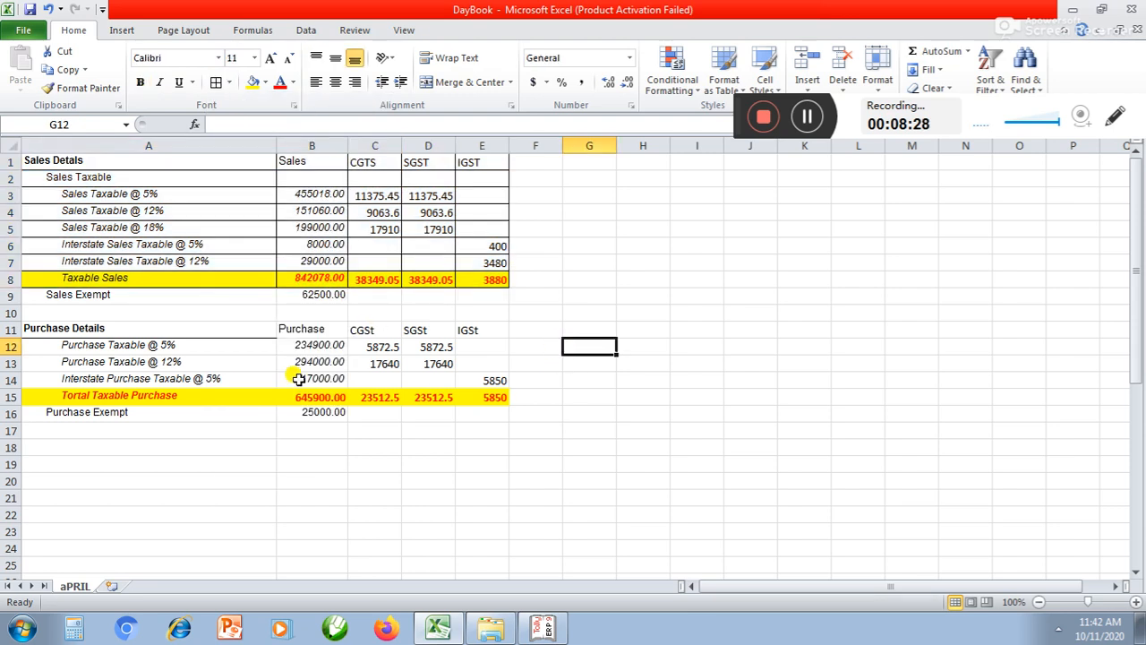
Step: Apply all borders to the purchase table in A11:E15
left_click(81, 328)
left_click_drag(81, 329, 475, 402)
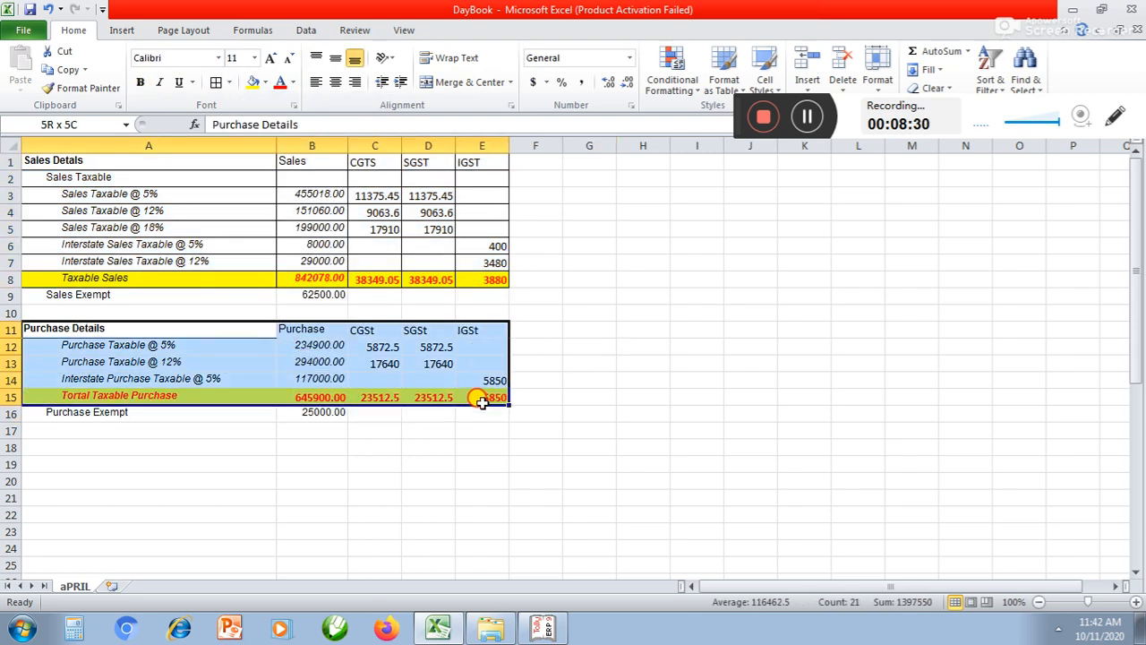
left_click(229, 82)
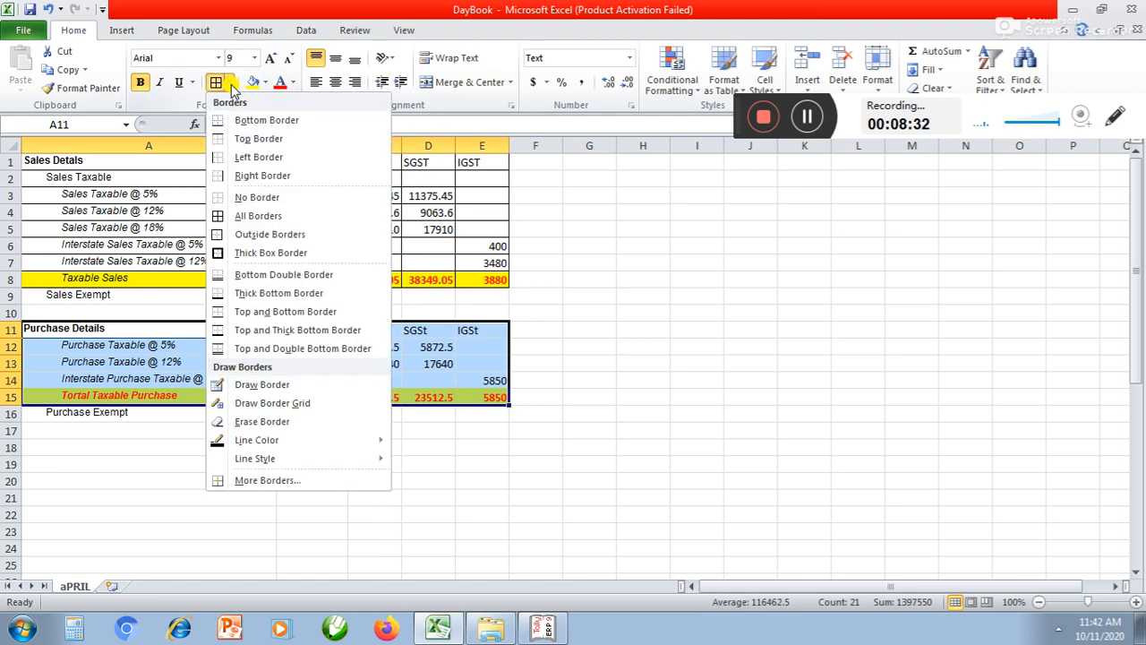
left_click(254, 217)
Step: Start a summary below the tables with the labels Output Sales in A19 and Taxable Sales in A20
left_click(240, 479)
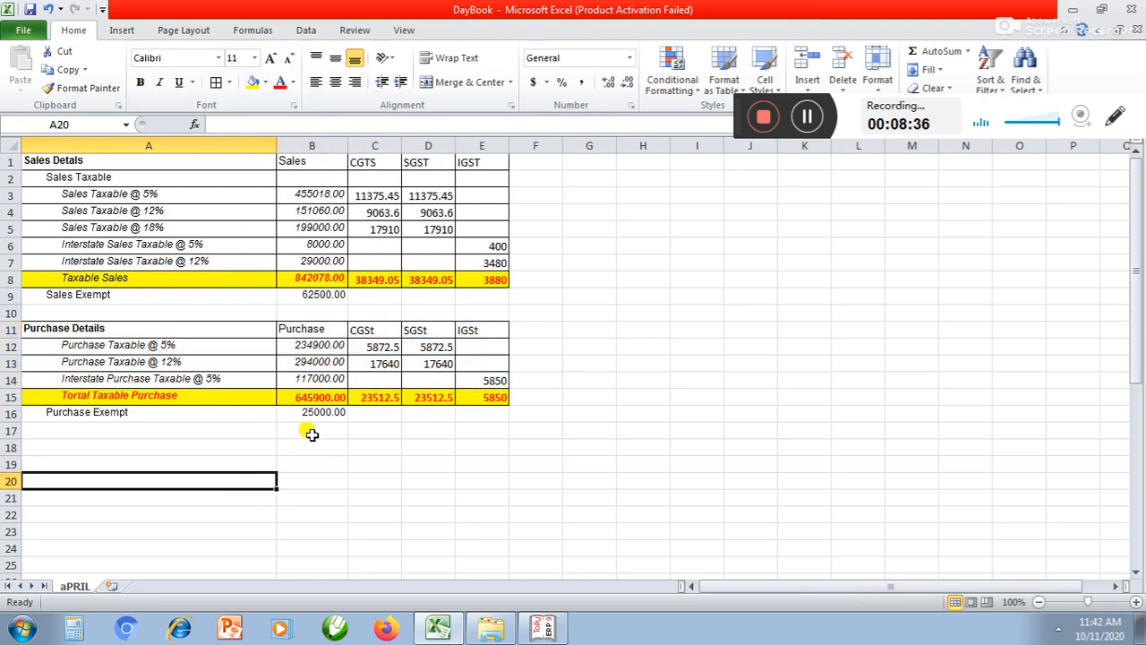
key("Up")
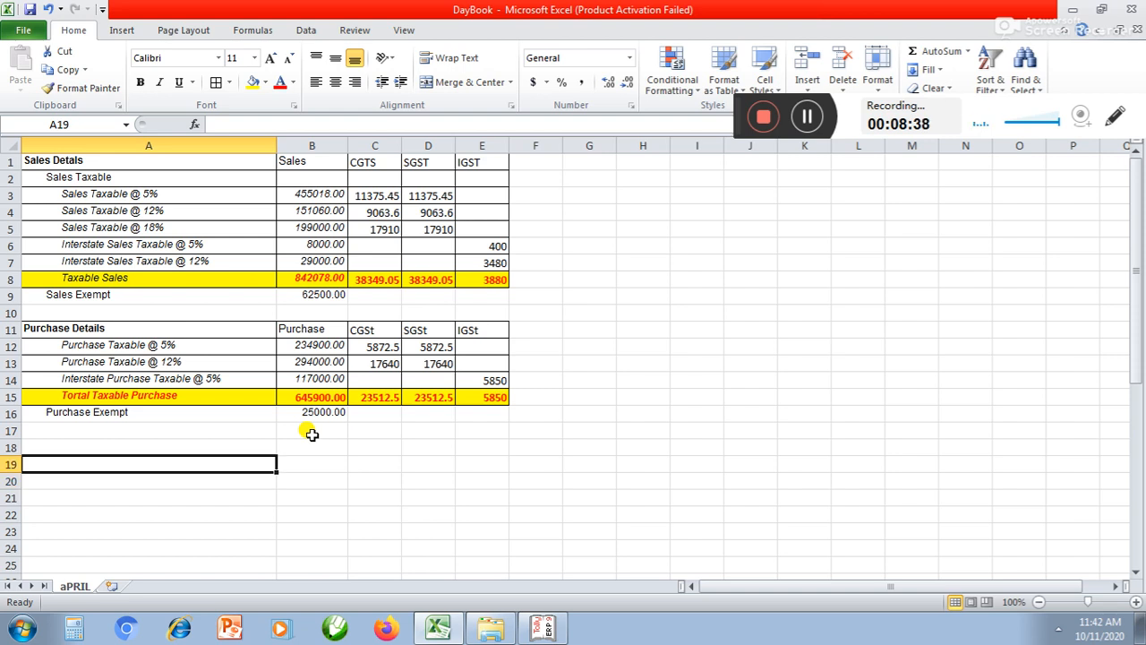
type("Output")
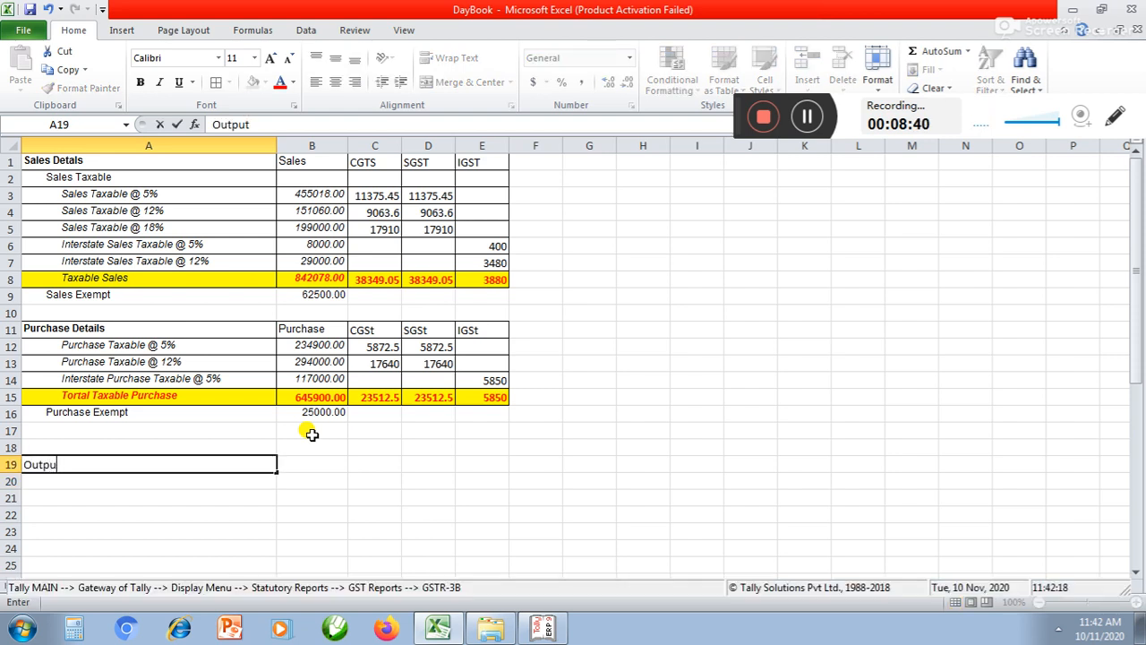
type(" Sales")
key("Return")
type("\\")
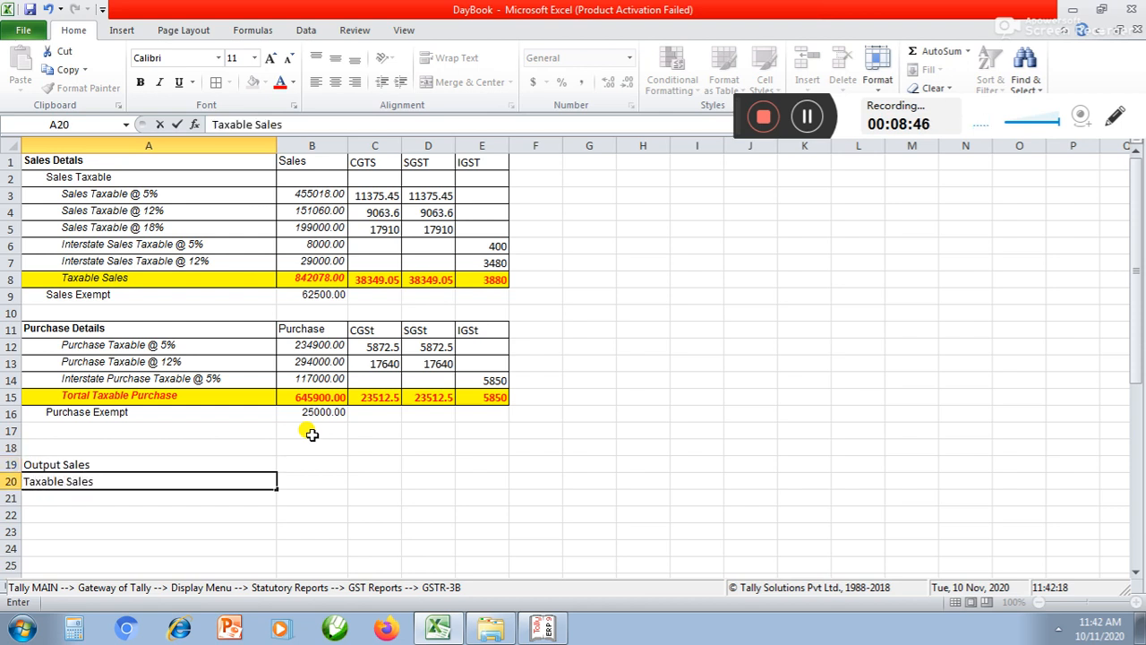
Step: Link the summary's taxable sales amount in B20 to the sales total with =B8
key("Tab")
type("=")
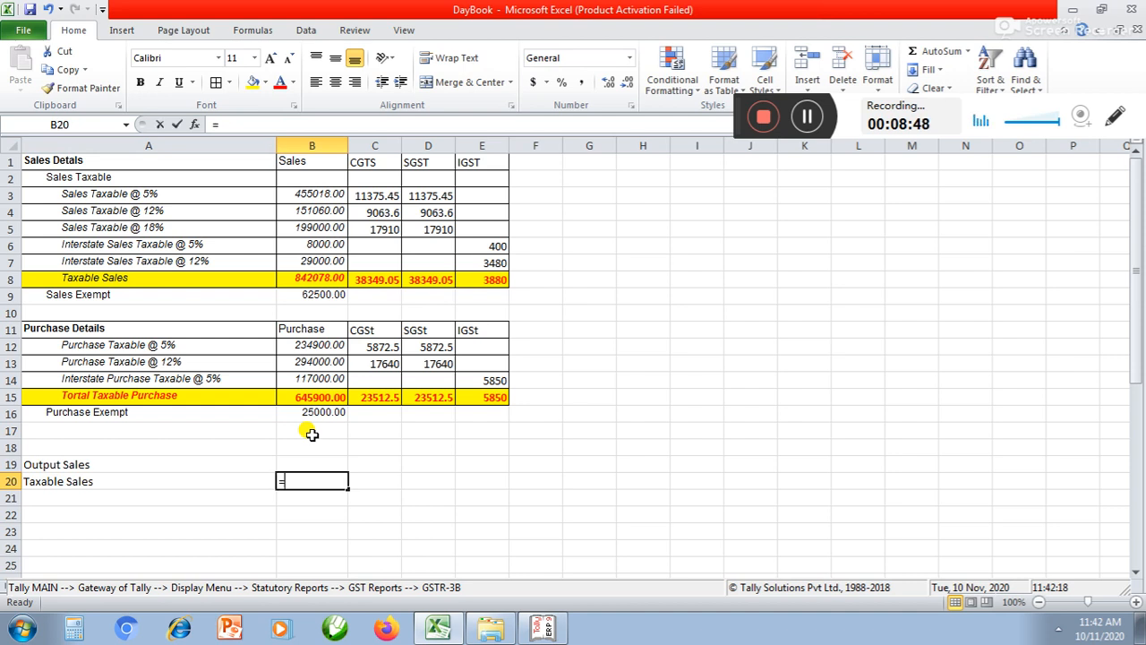
left_click(306, 279)
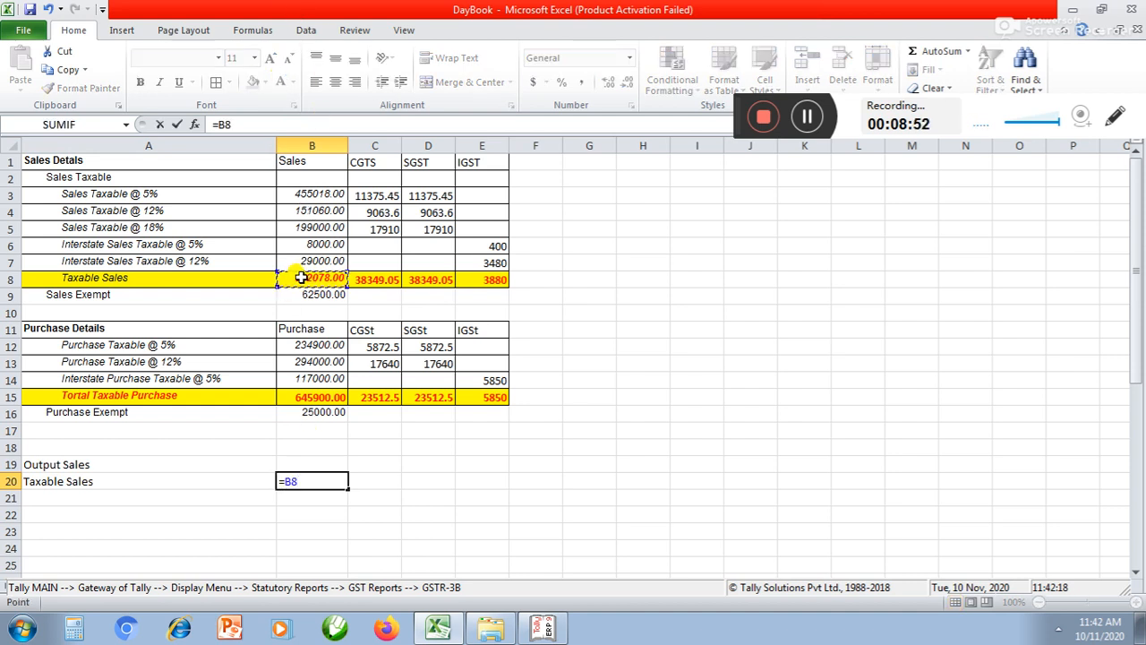
key("Return")
Step: Enter the summary column headings Sales, CGSt, SGSt and IGSt in B19:E19
key("Up")
key("Up")
type("Sal")
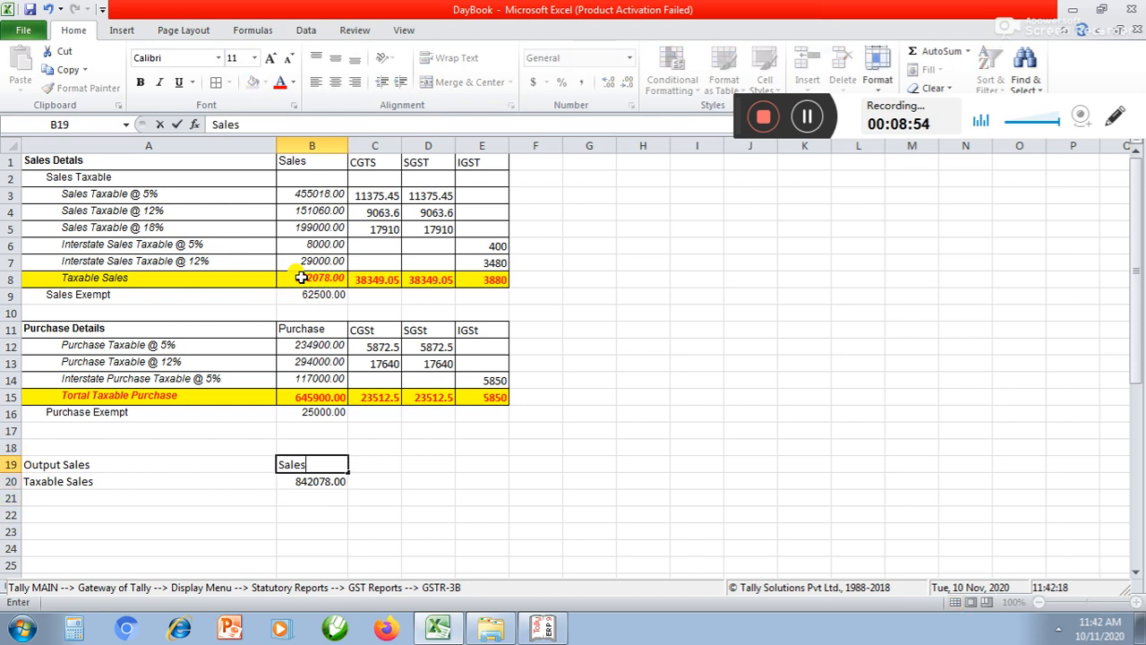
key("Tab")
type("C")
key("Tab")
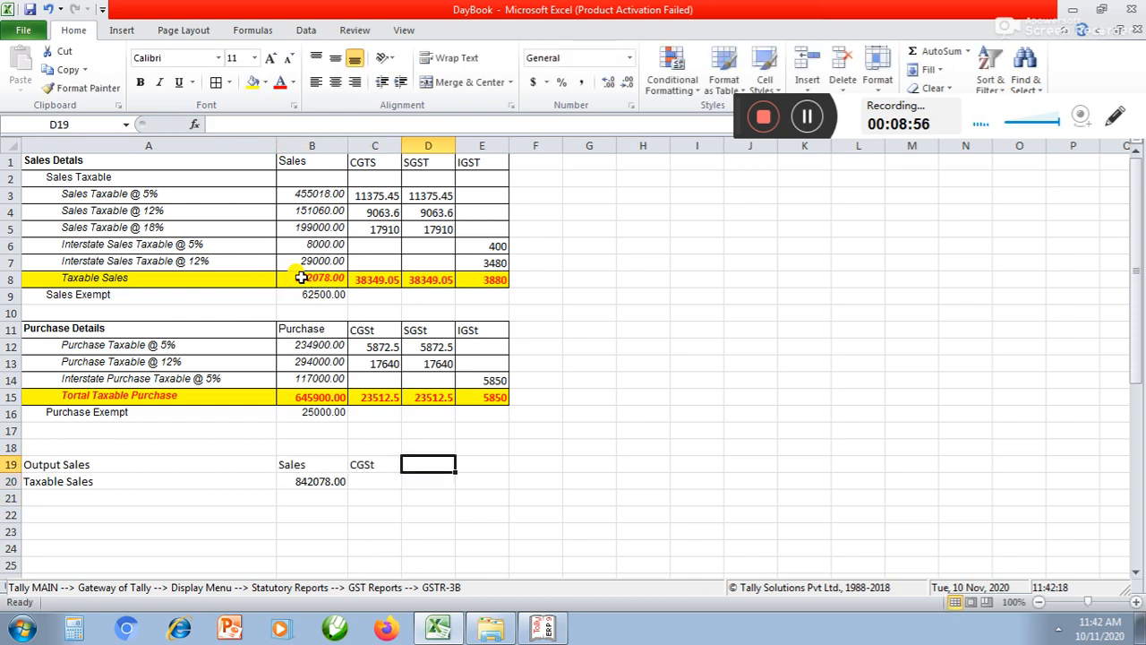
type("SHS")
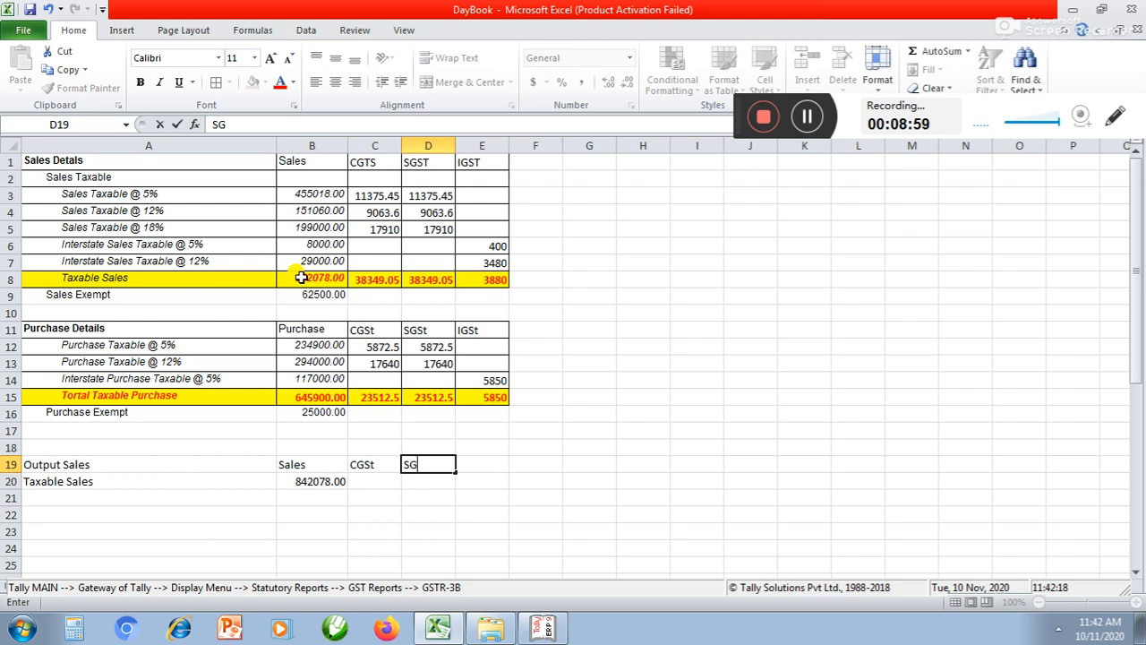
key("Tab")
type("IGSt")
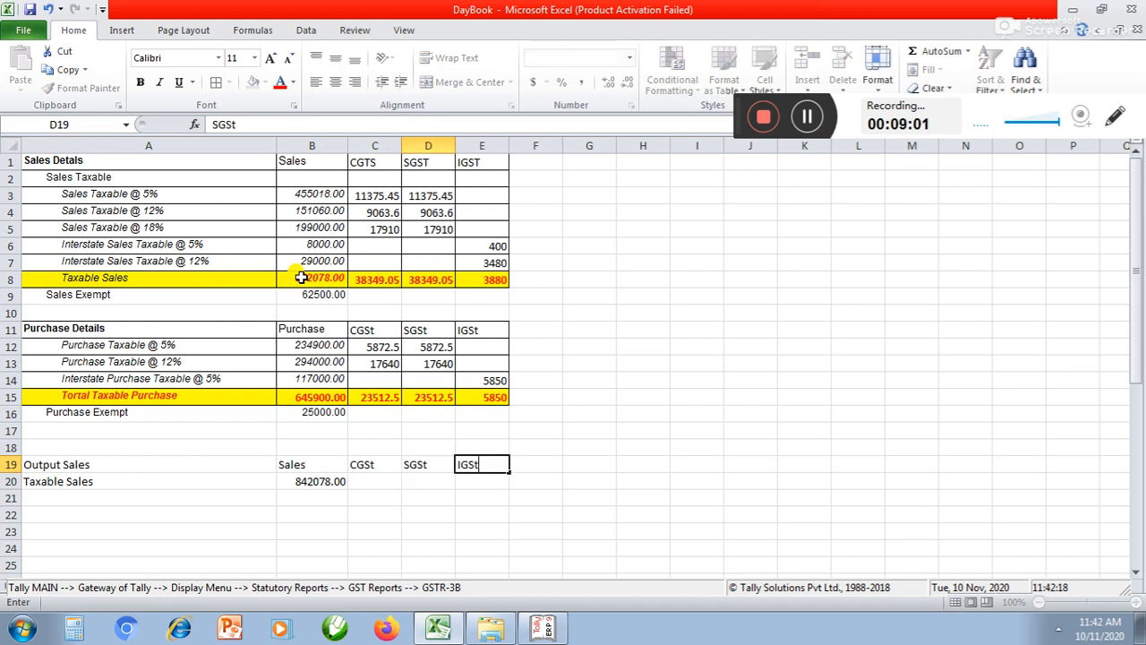
key("Return")
Step: Link the Taxable Sales row's CGST in C20 to C8 and its SGST in D20 to D8
type("=")
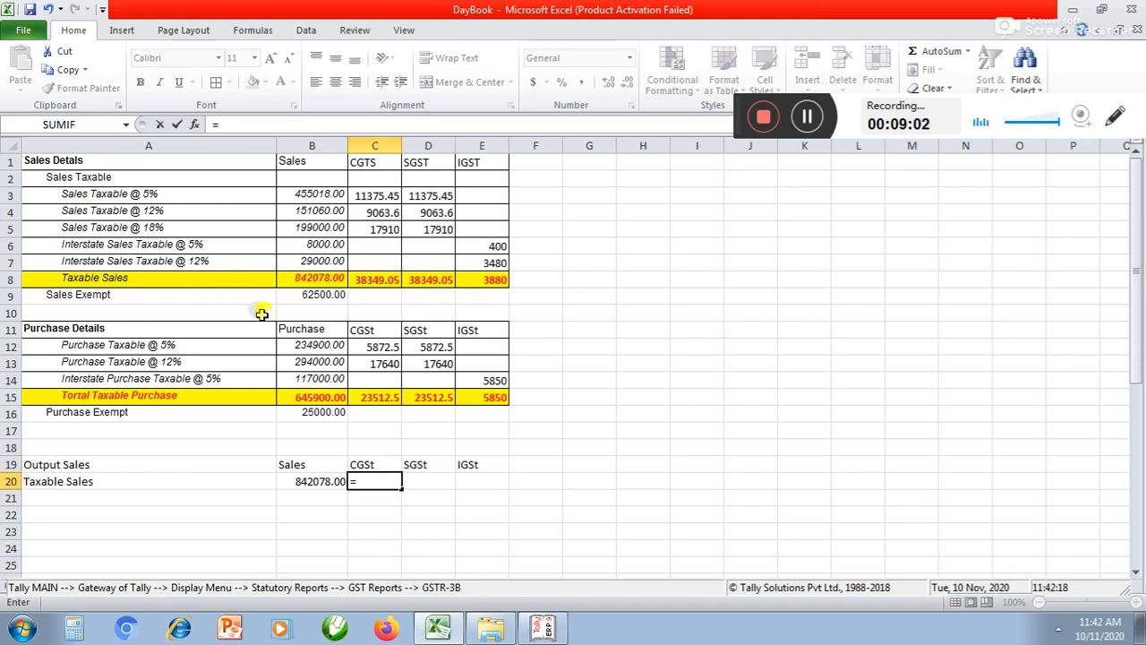
left_click(367, 279)
key("Return")
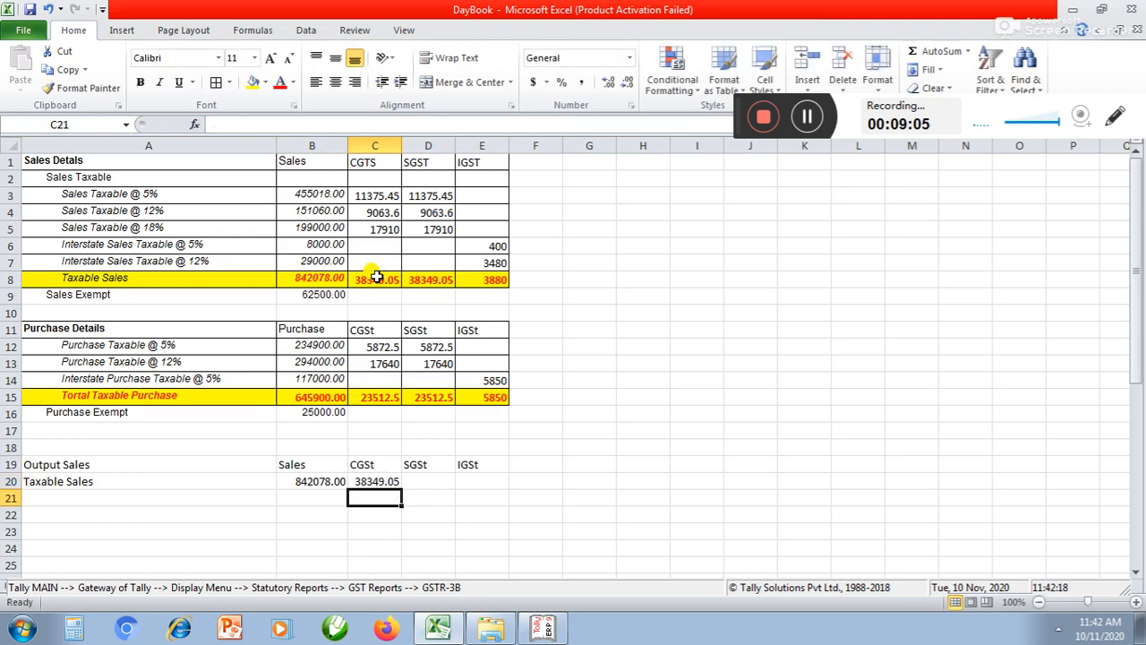
key("Up")
key("Right")
type("=")
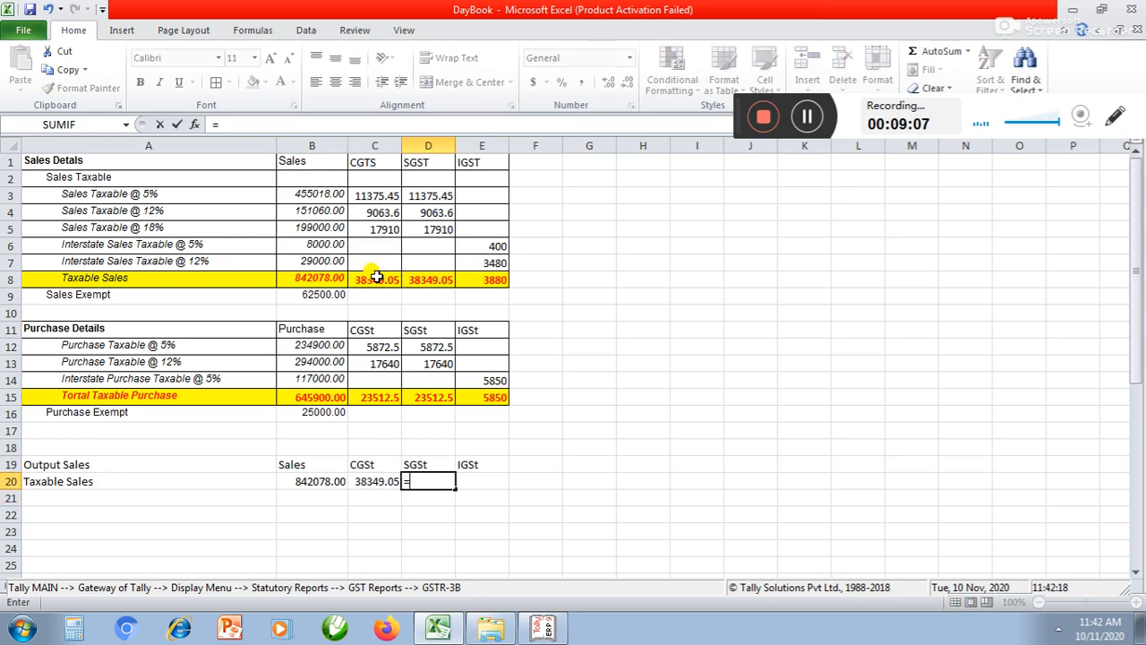
left_click(439, 276)
key("Return")
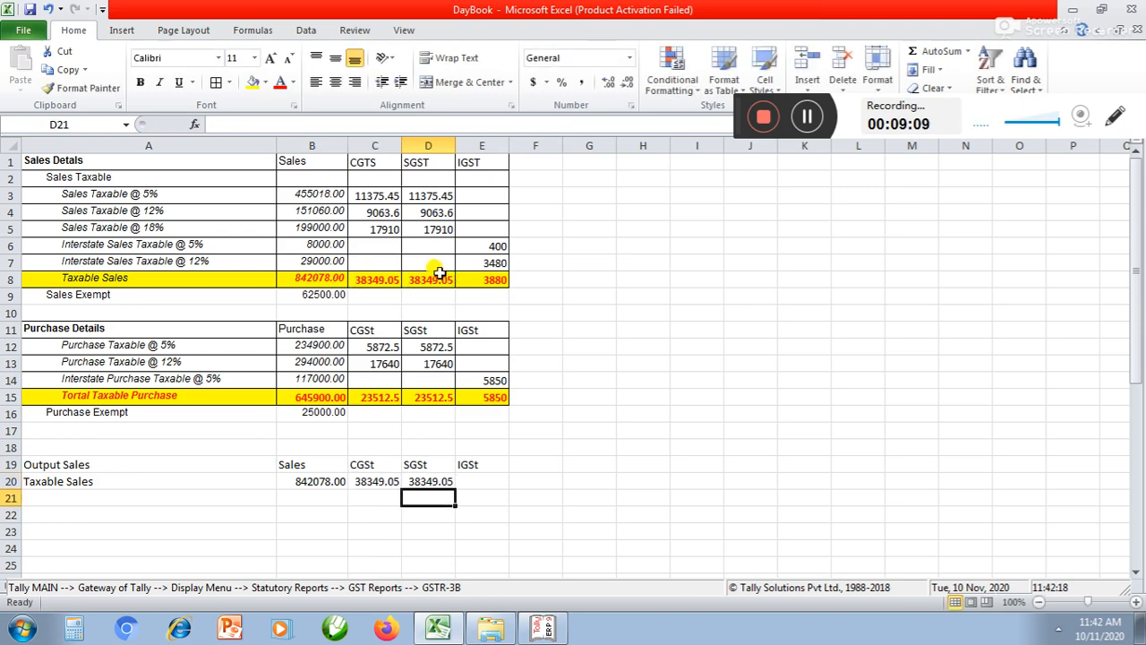
Step: Link the Taxable Sales row's IGST in E20 to the sales IGST total in E8
key("Up")
key("Right")
type("=")
left_click(476, 276)
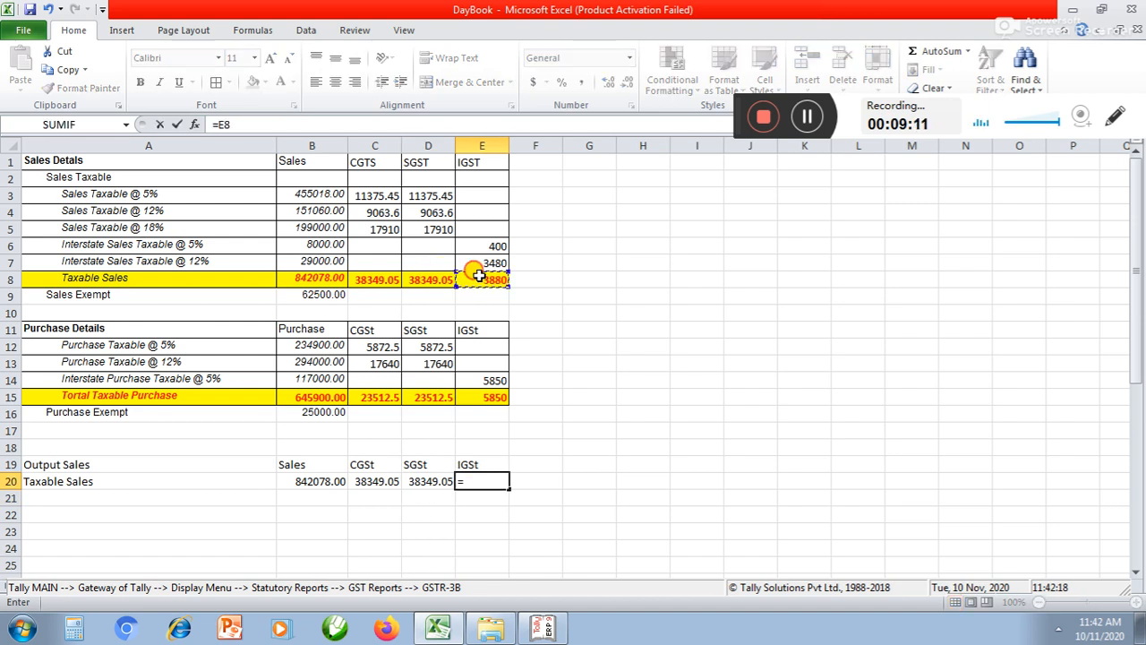
key("Return")
Step: Add an Exampted sales row in A21 with its amount in B21 linked to the exempt sales through =B9
key("Left")
key("Left")
key("Left")
key("Left")
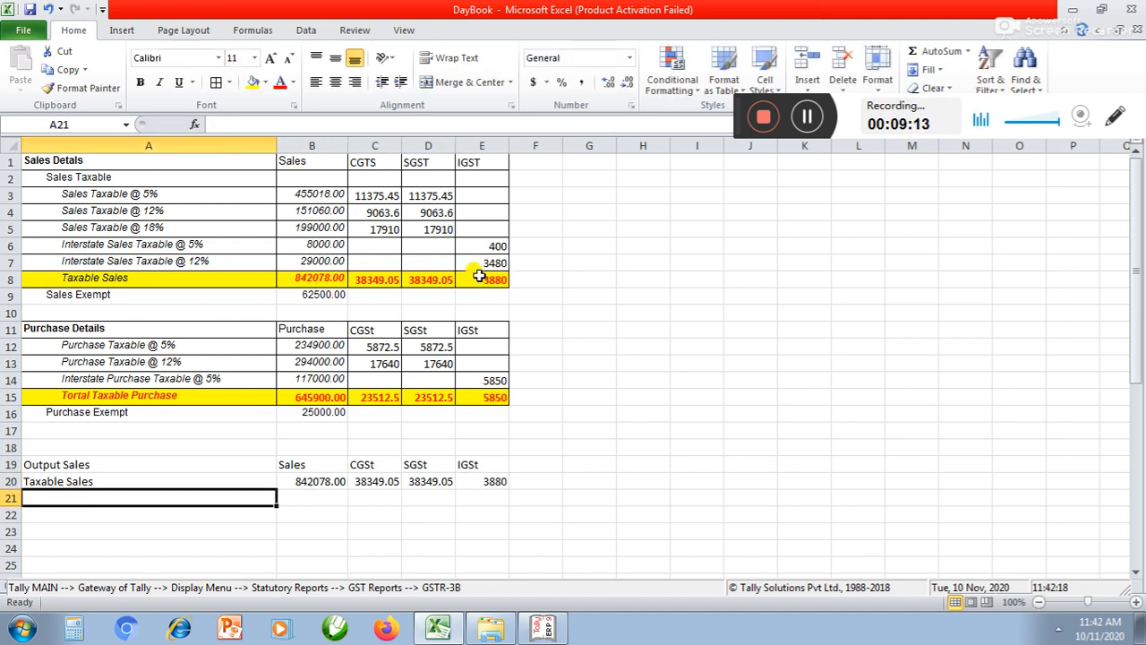
key("Down")
key("Up")
type("E")
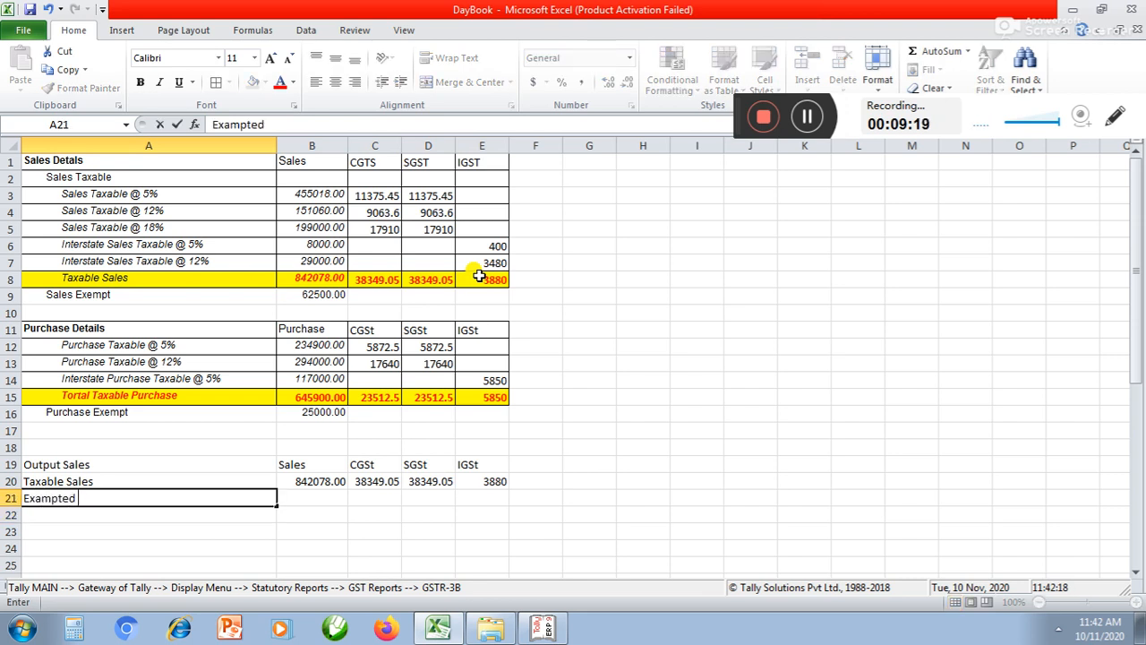
type("xampted sales")
key("Tab")
type("=")
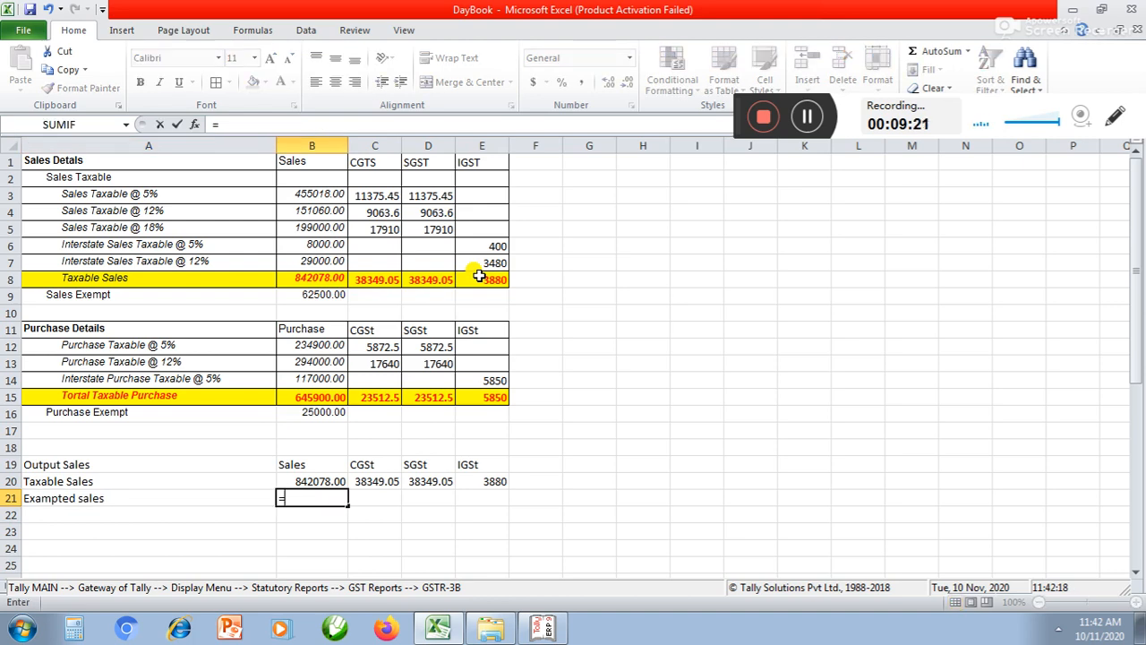
left_click(313, 294)
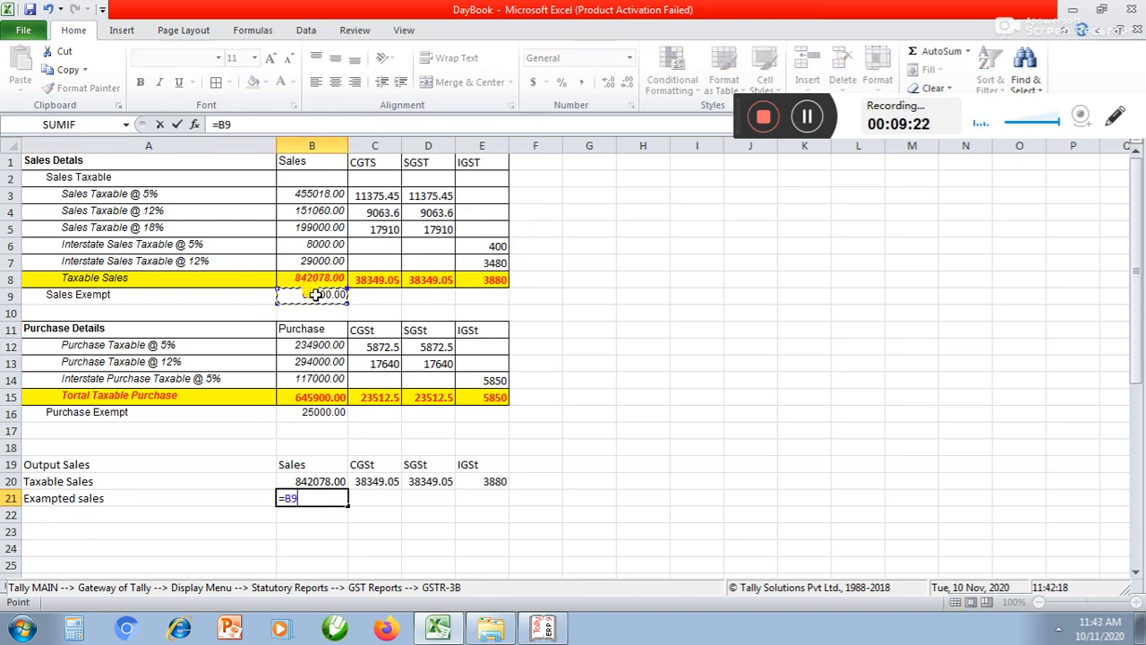
key("Return")
key("Up")
key("Up")
key("Up")
key("Left")
key("Down")
key("Down")
key("Down")
key("Down")
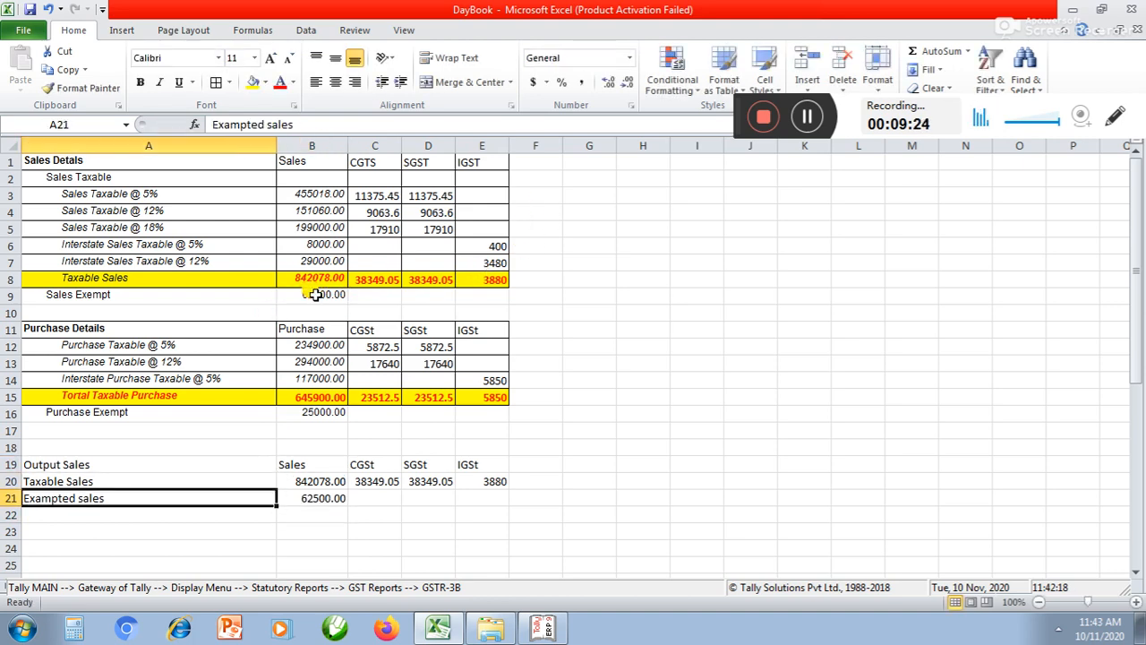
Step: Add an Input heading in A23 and a Taxable Purchase row label in A24 below the output sales summary
type("Input")
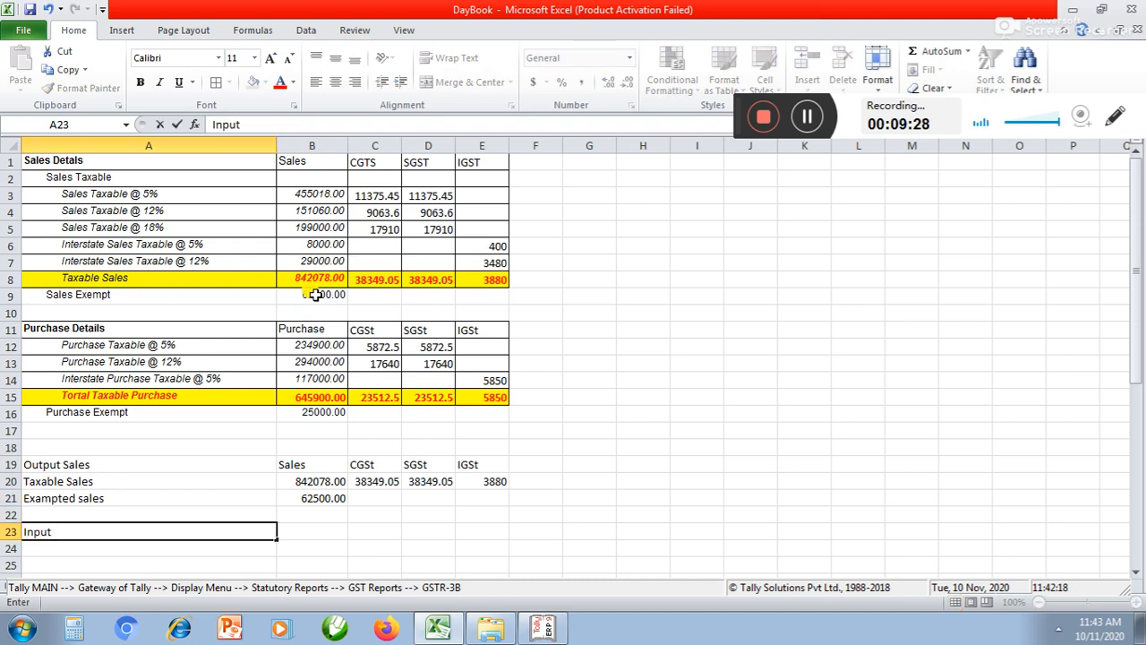
key("Return")
type("Taxa")
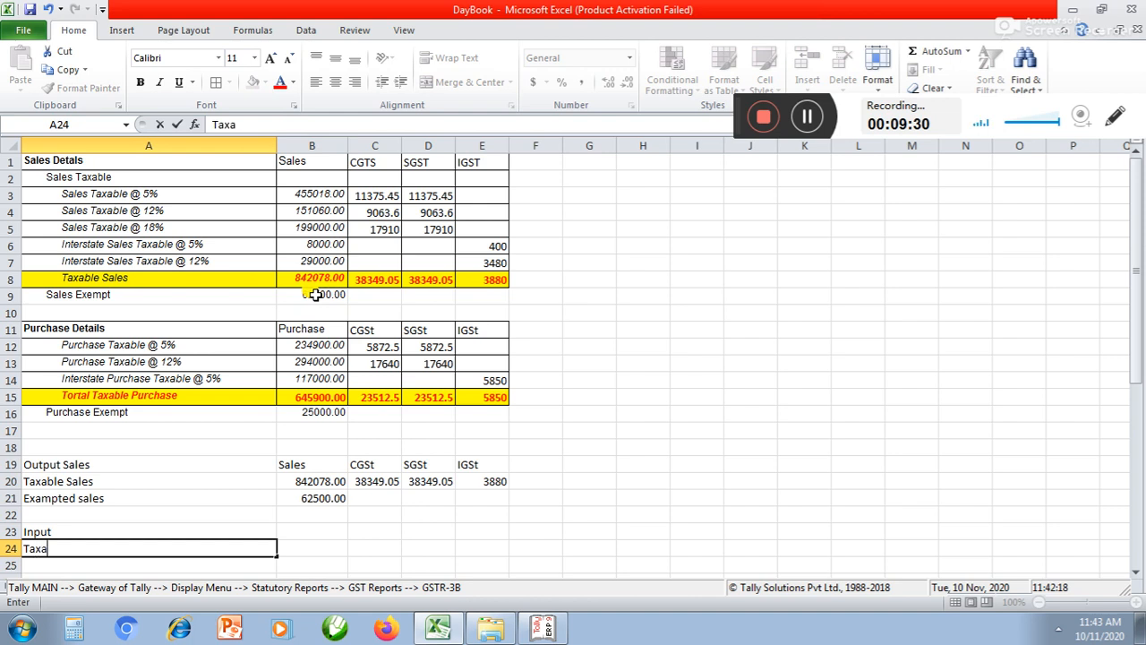
type("ble Purchas")
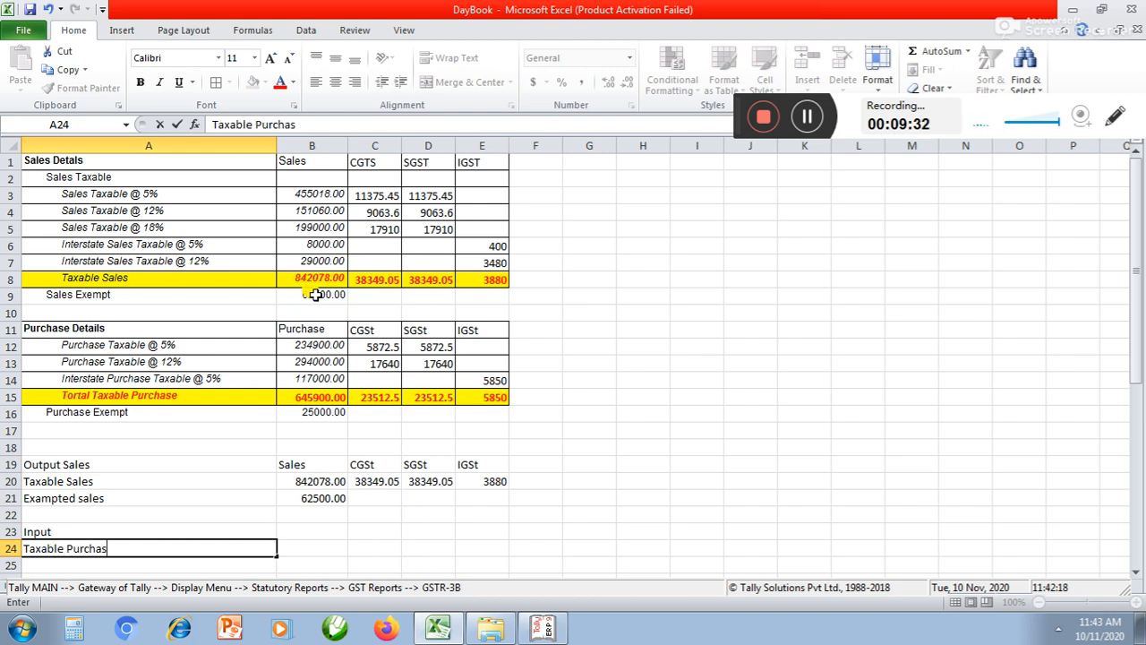
type("e")
key("Tab")
Step: Link the Taxable Purchase row's amount in B24 to B15 and its CGST in C24 to C15
type("=")
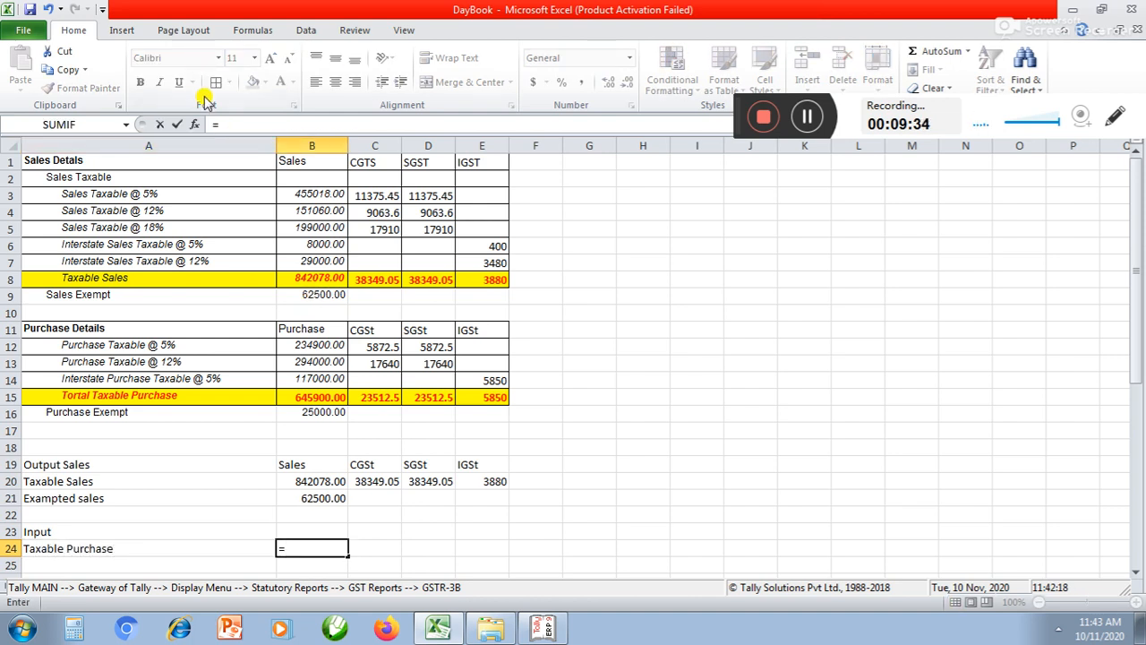
left_click(304, 395)
key("Tab")
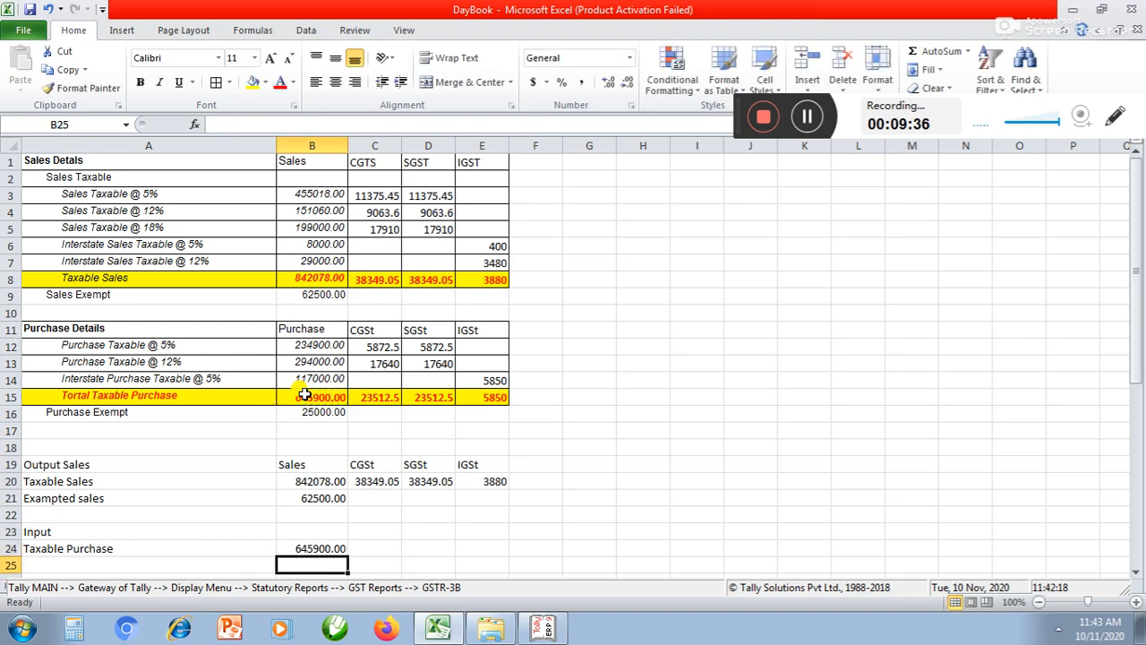
type("=")
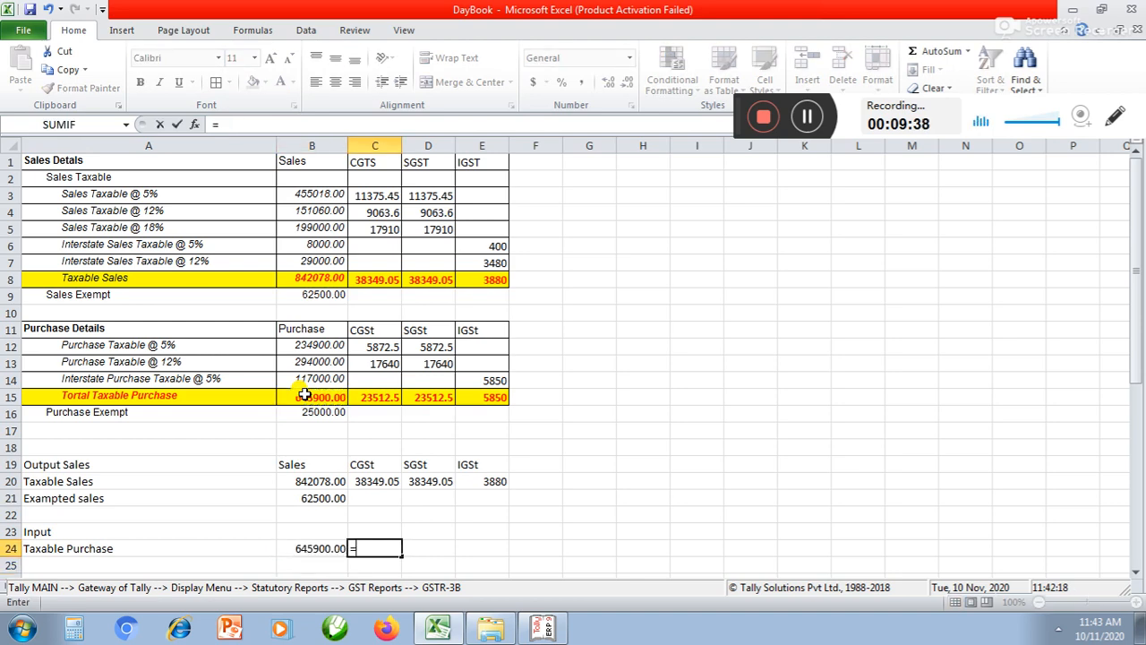
left_click(376, 398)
key("Tab")
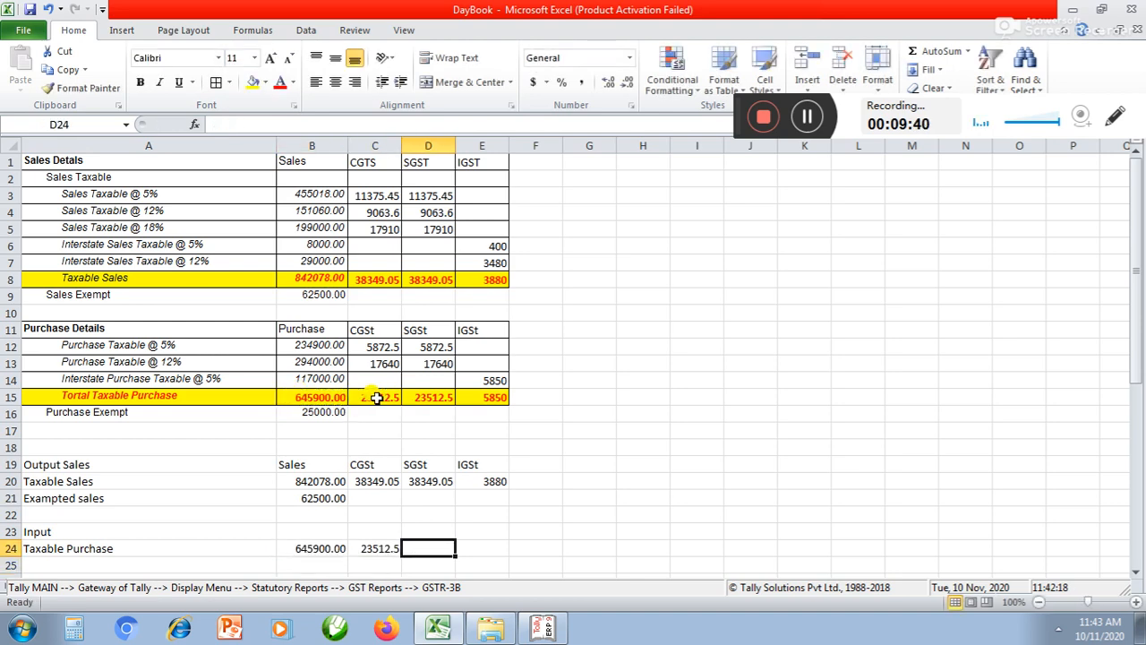
Step: Link the Taxable Purchase row's SGST in D24 to D15 and its IGST in E24 to E15
type("=")
left_click(421, 398)
key("Return")
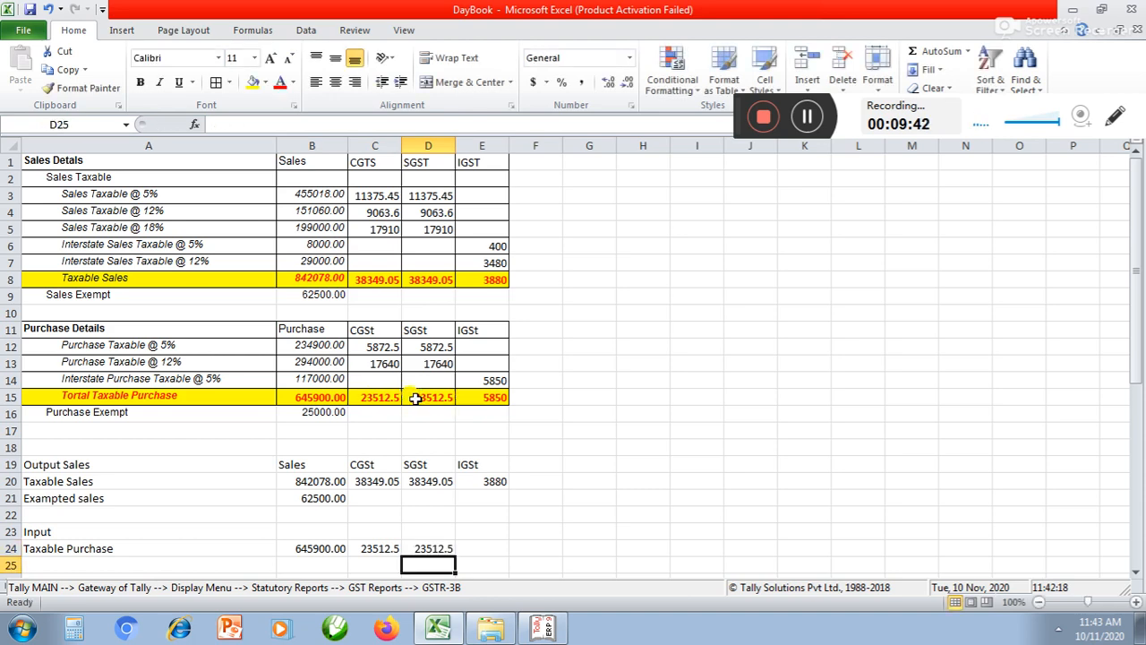
key("Up")
key("Right")
type("=")
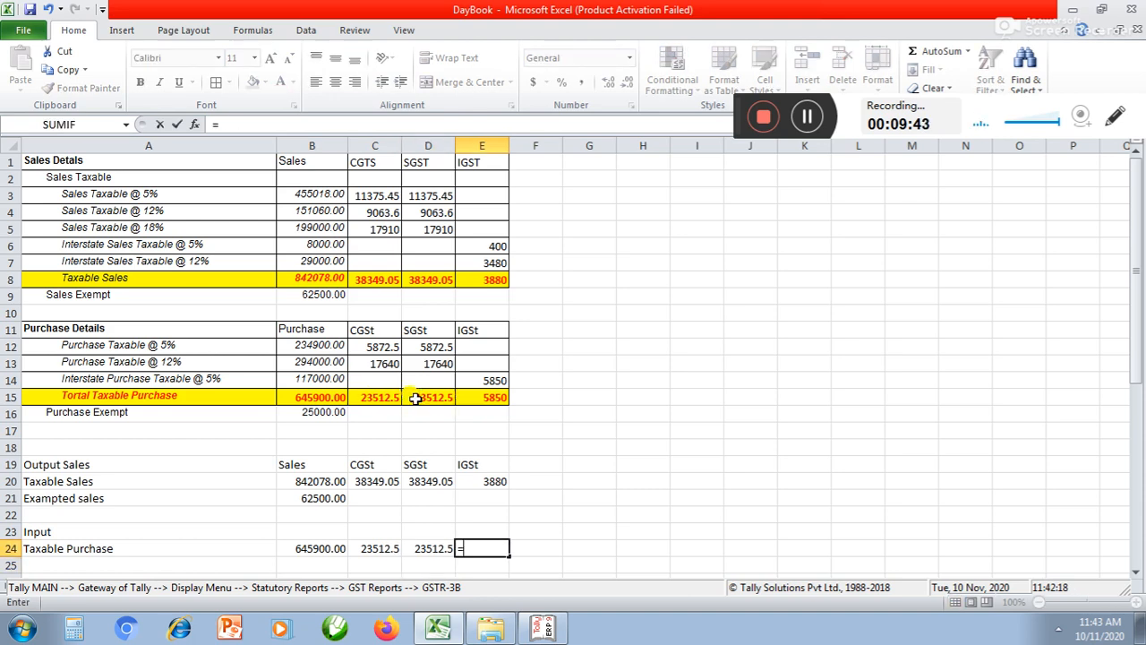
left_click(488, 398)
key("Return")
Step: Add an Exampted Purchase row in A25 with its amount in B25 linked to the exempt purchases through =B16
key("Left")
key("Left")
key("Left")
key("Left")
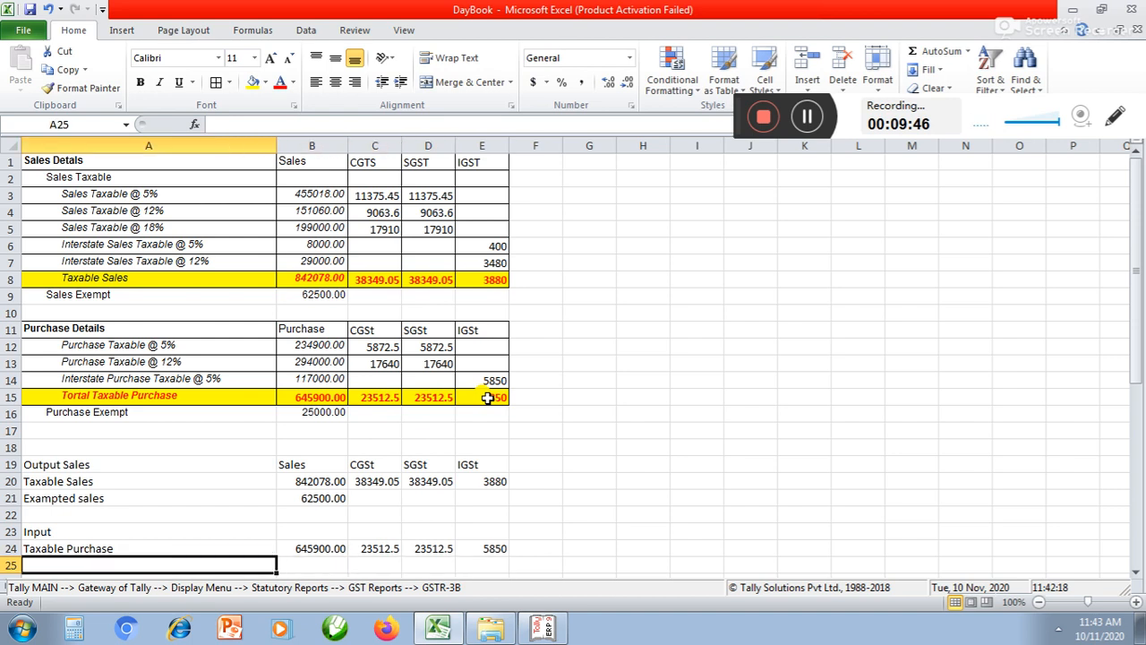
type("Exampte")
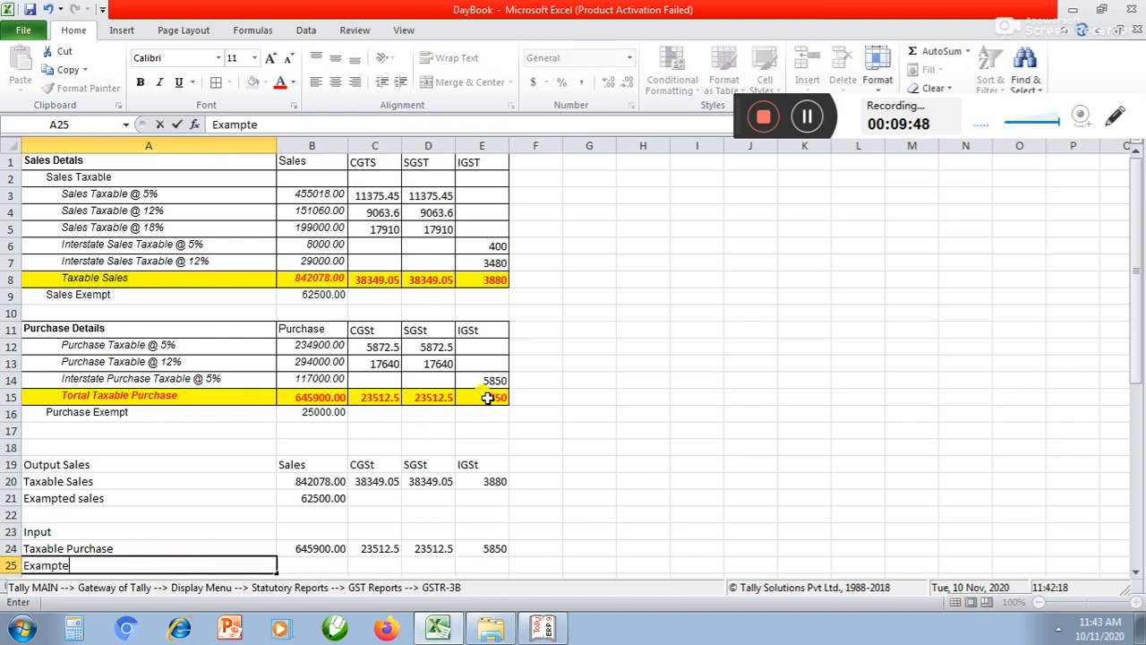
type("d Purchas")
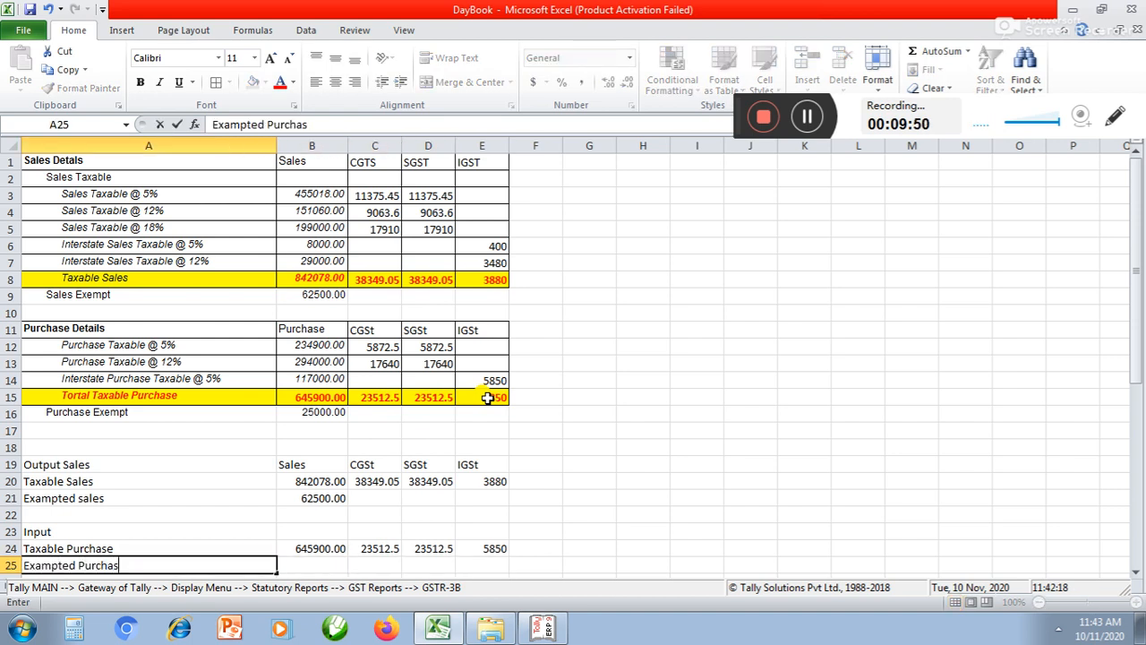
type("e")
key("Tab")
type("=")
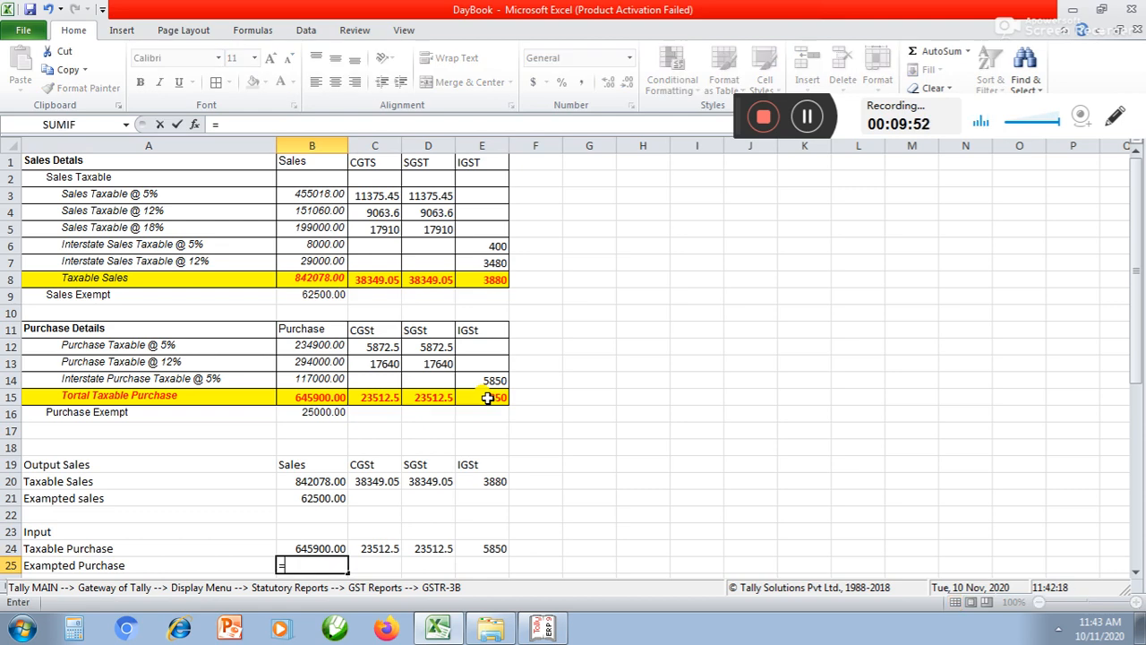
left_click(360, 411)
left_click(331, 412)
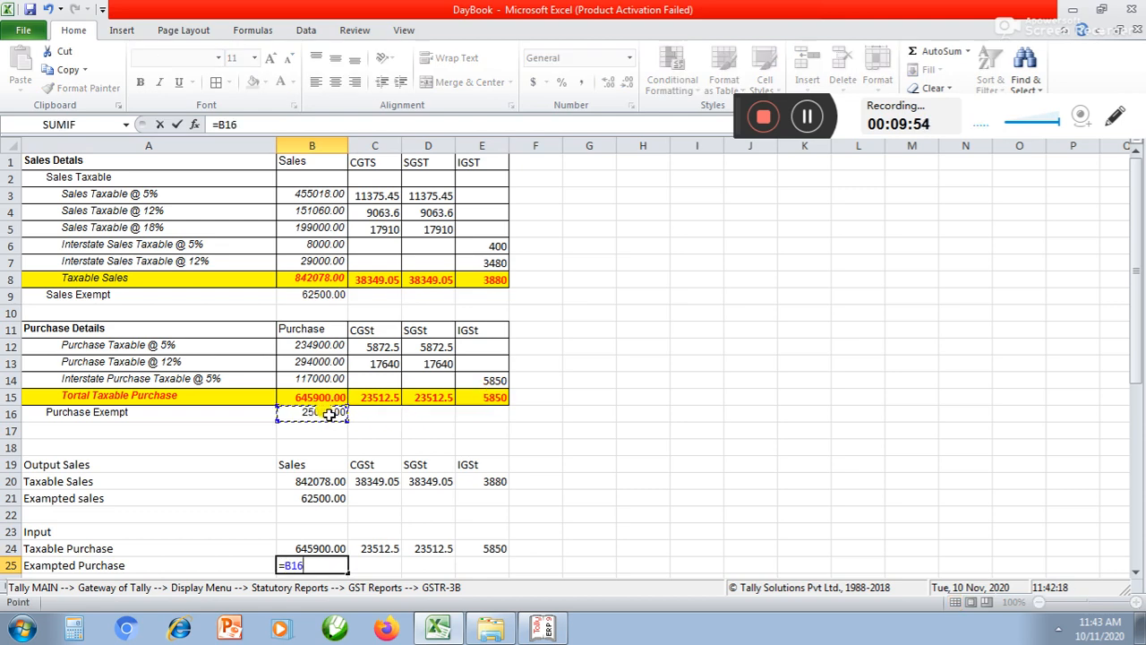
key("Return")
key("Return")
key("Return")
key("Return")
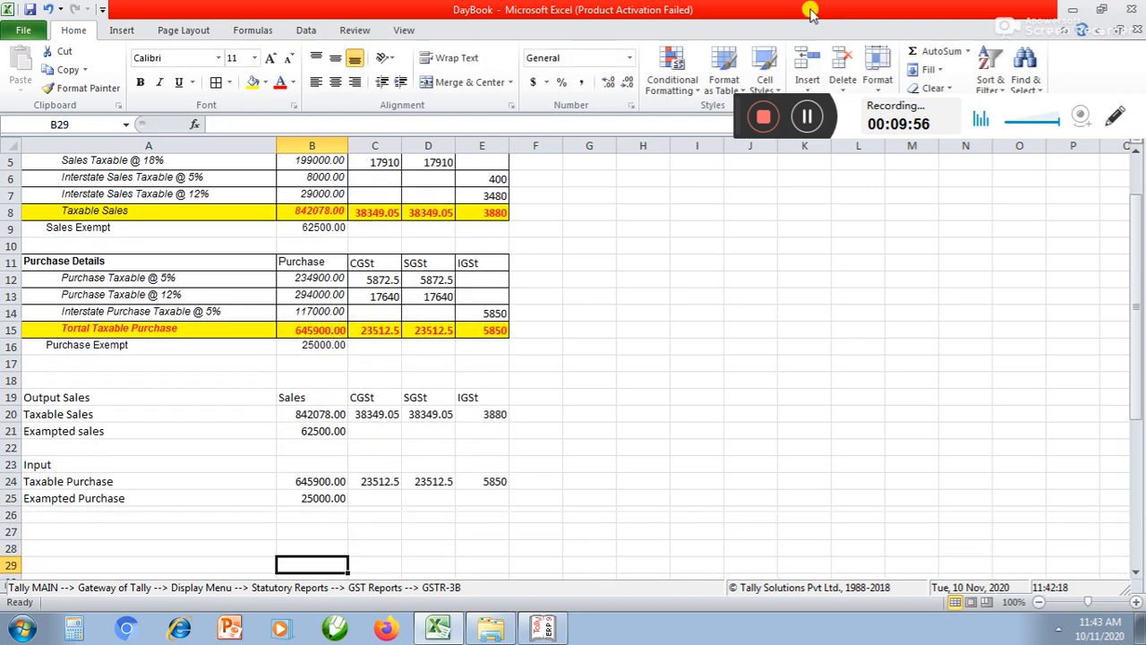
Step: Apply all borders and a light orange fill to the output sales block A19:E21
left_click_drag(72, 397, 481, 426)
left_click(216, 82)
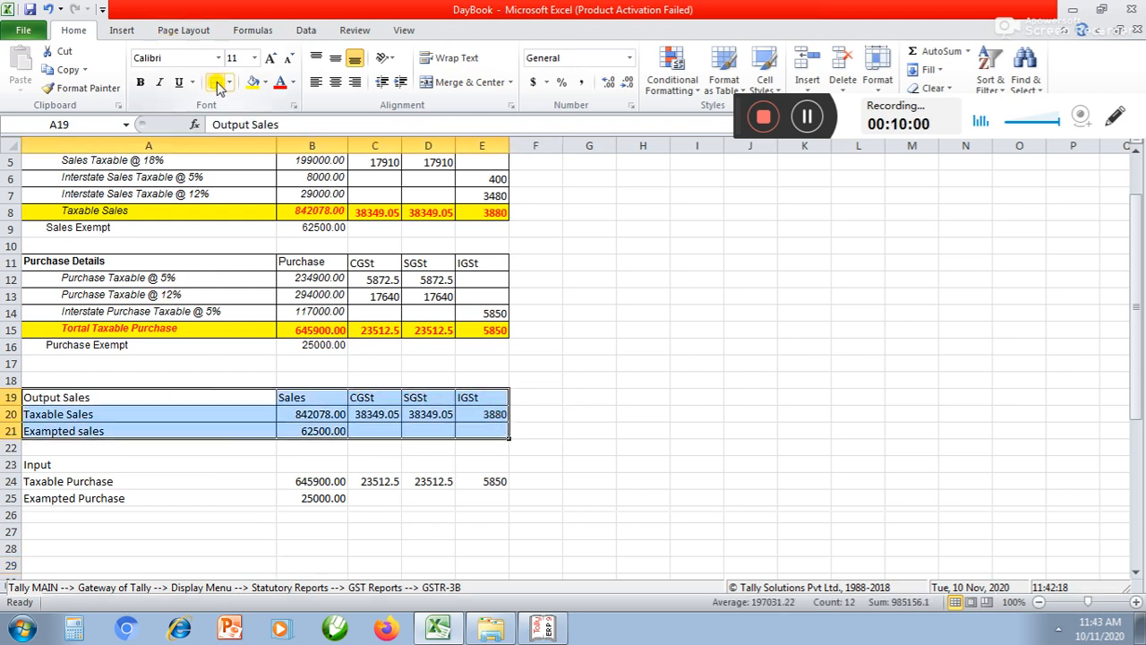
left_click(265, 82)
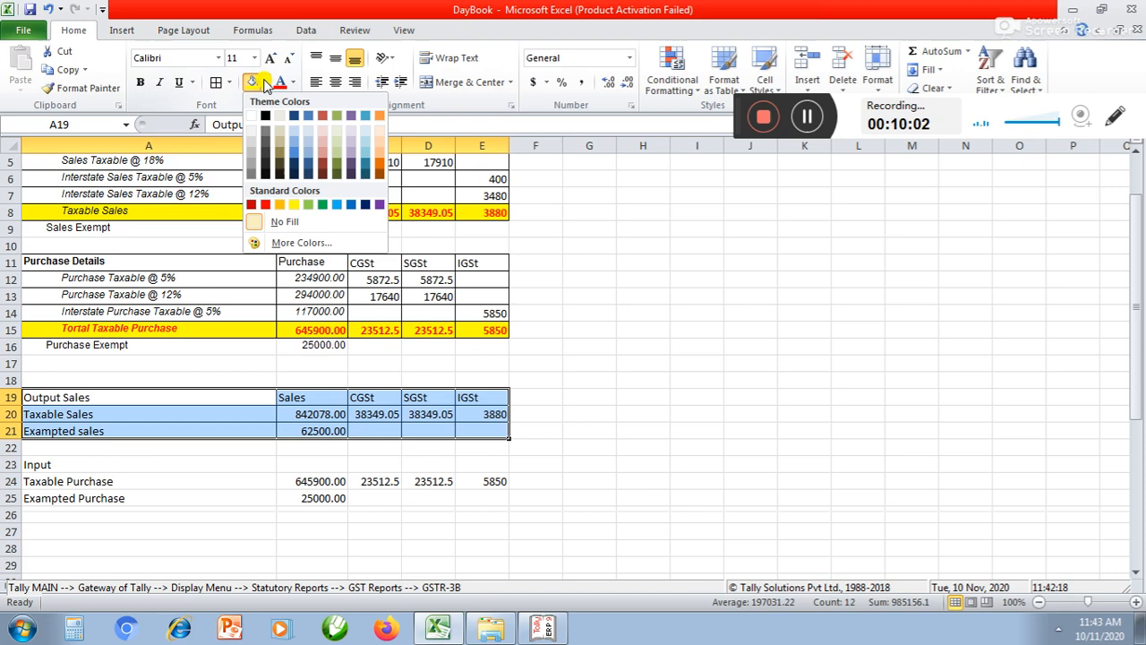
left_click(376, 153)
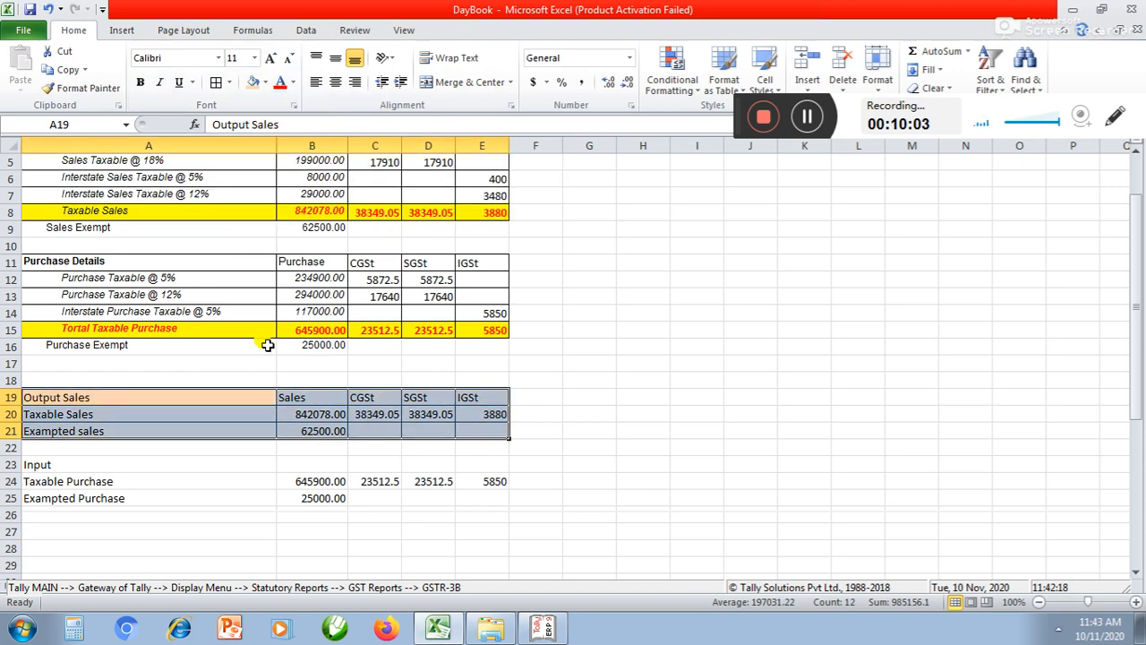
Step: Make the Output Sales heading row A19:E19 bold with red text
left_click(69, 394)
left_click_drag(69, 394, 462, 394)
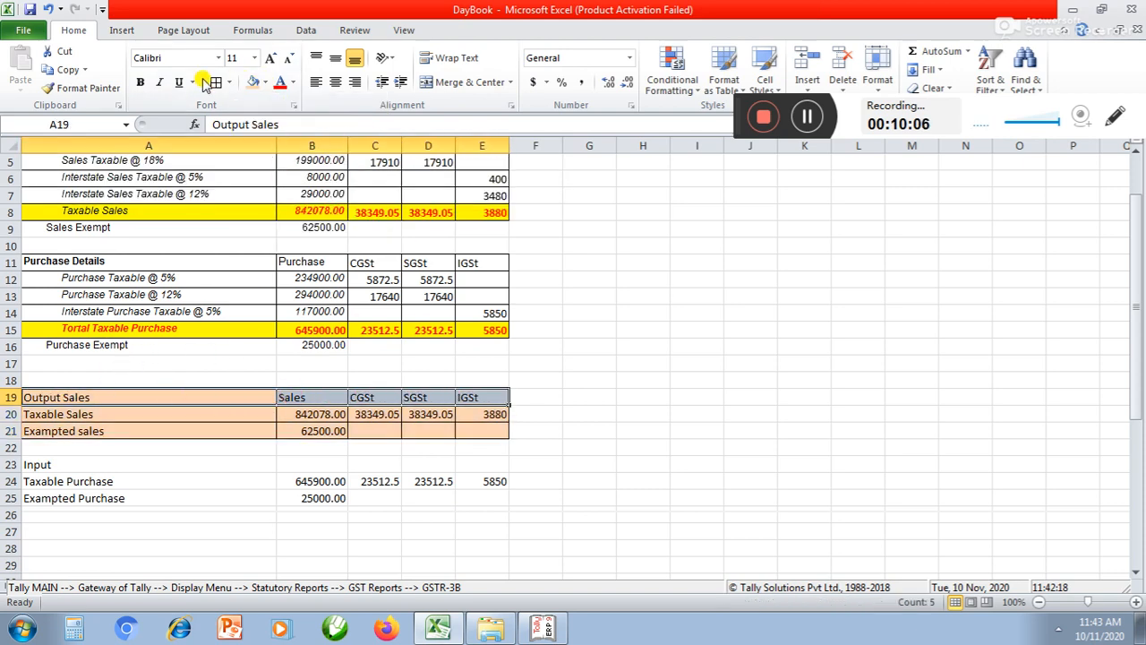
left_click(139, 82)
left_click(293, 83)
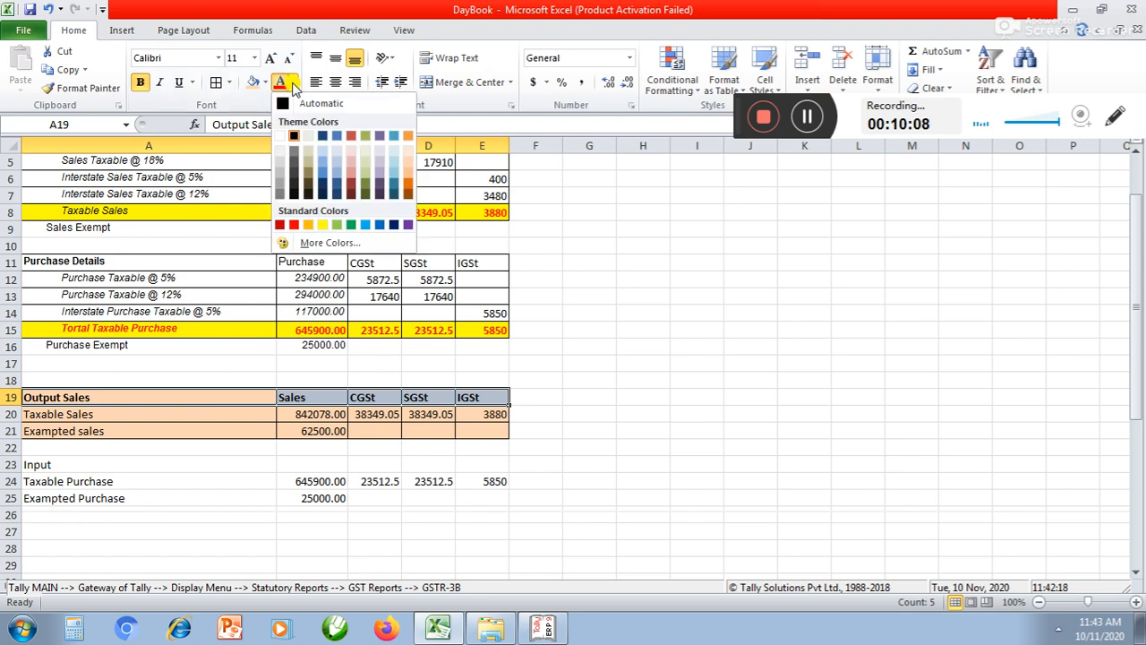
left_click(294, 223)
left_click(582, 428)
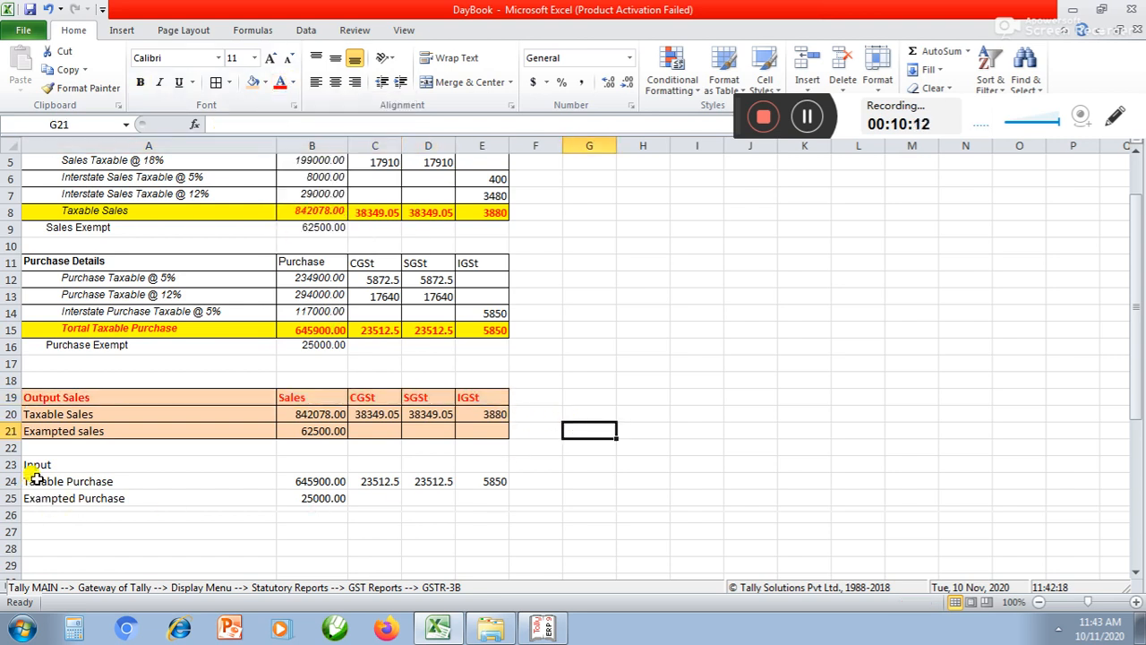
Step: Apply all borders and a light olive green fill to the input purchase block A23:E25, keeping its text non-bold
left_click_drag(36, 466, 488, 492)
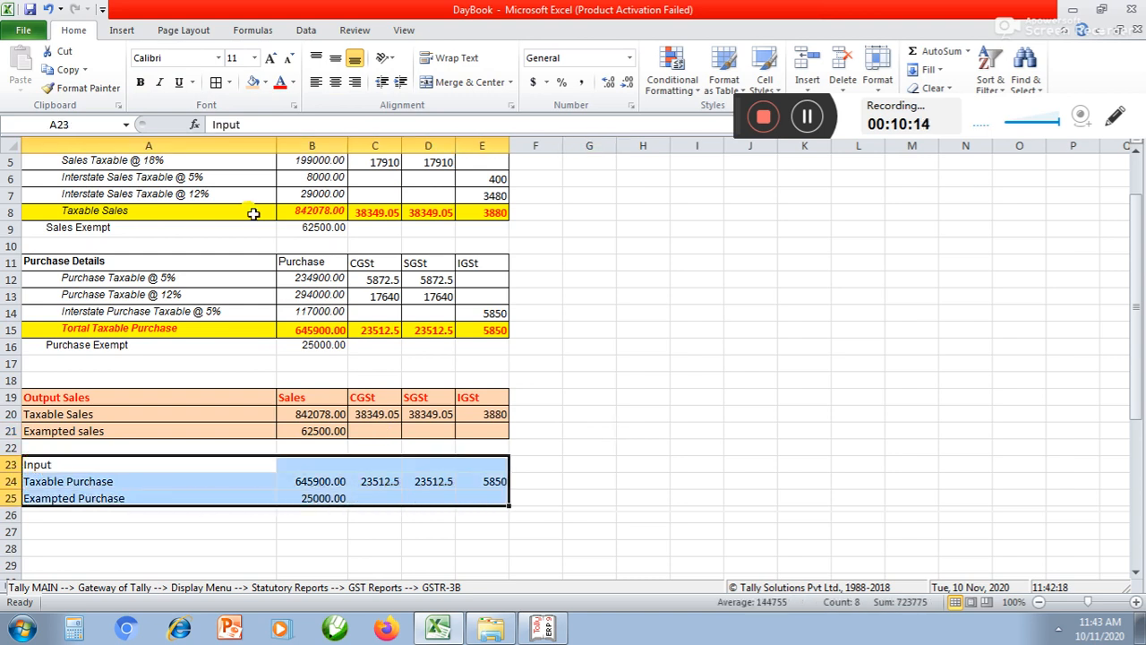
left_click(218, 82)
left_click(141, 82)
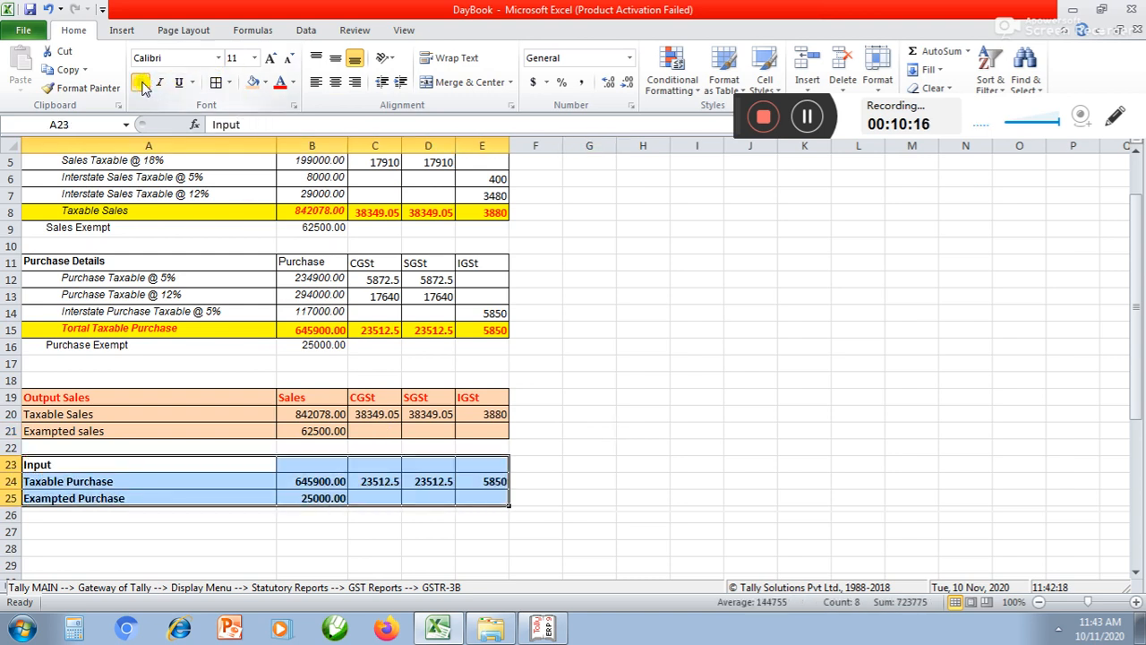
left_click(141, 82)
left_click(254, 81)
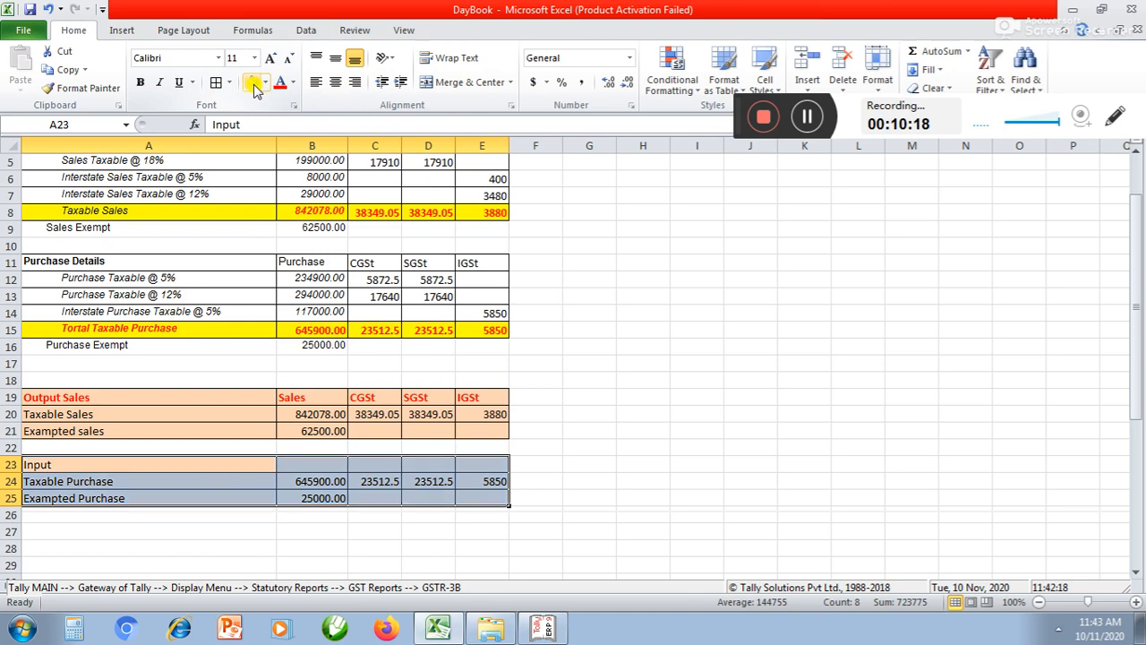
left_click(265, 81)
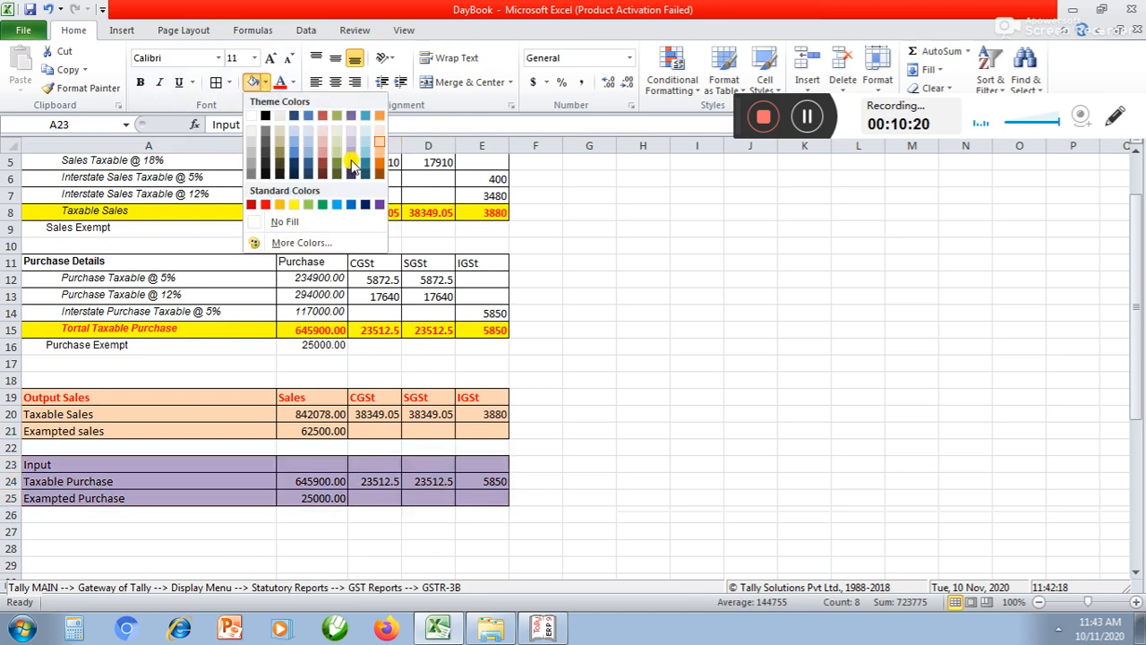
left_click(337, 132)
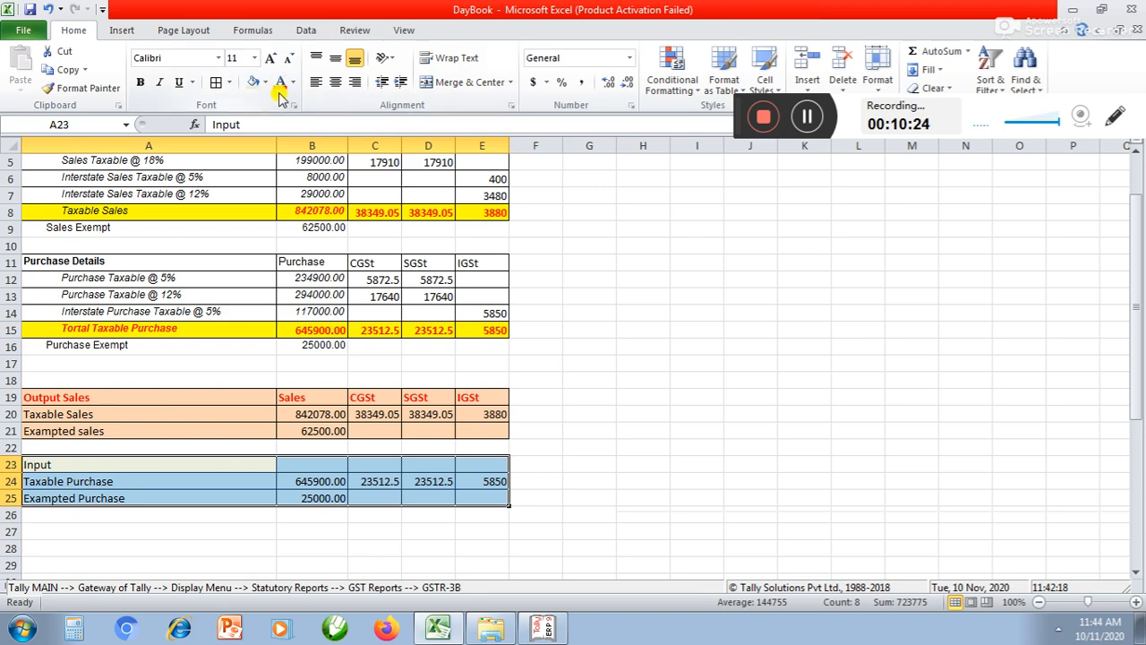
Step: Copy the headings from B19:E19 into B23:E23 and change the heading in B23 to Purchase
left_click_drag(297, 397, 447, 397)
key("ctrl+c")
left_click(325, 464)
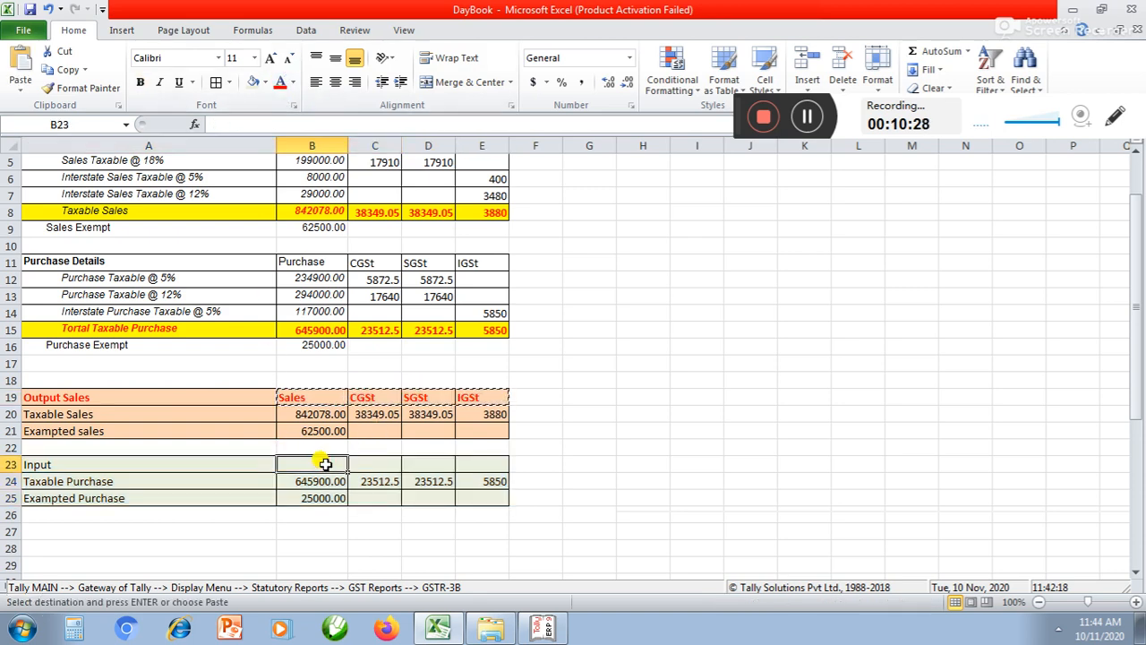
key("ctrl+v")
type("P")
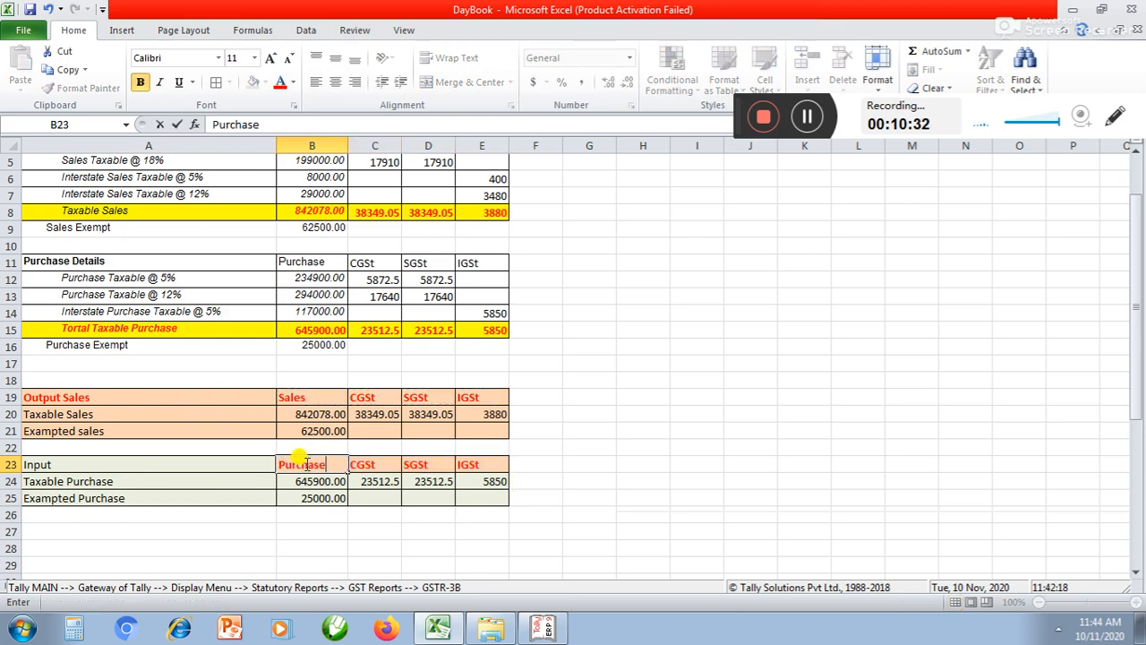
type("urchase")
key("Return")
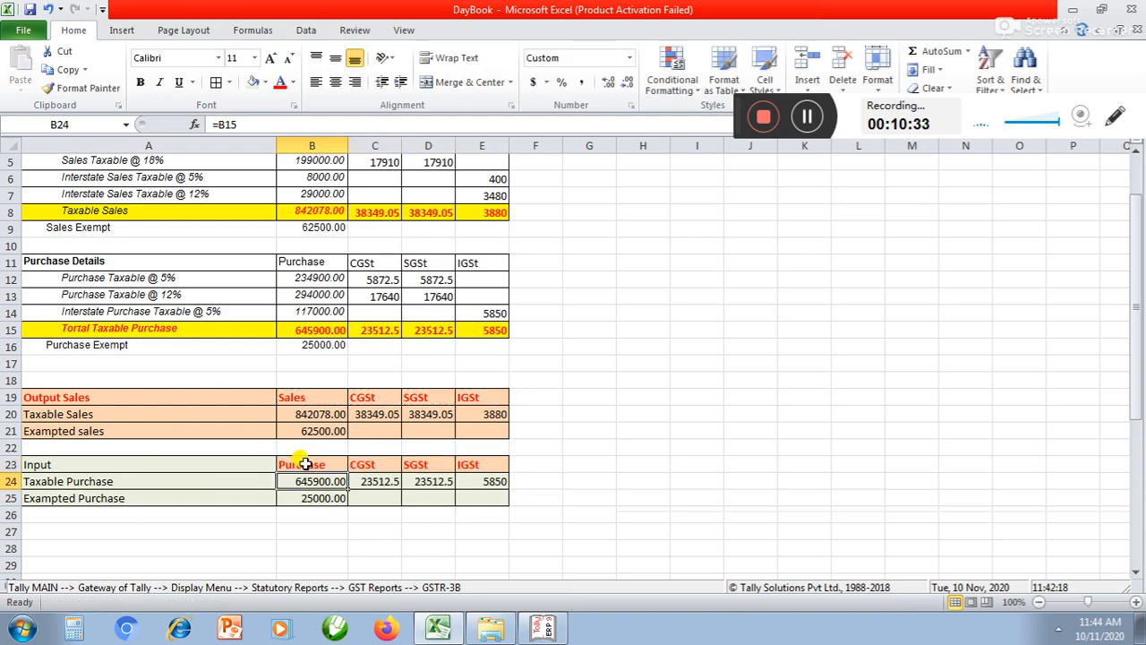
left_click(91, 412)
left_click(91, 496)
left_click(444, 515)
left_click(312, 430)
left_click(257, 418)
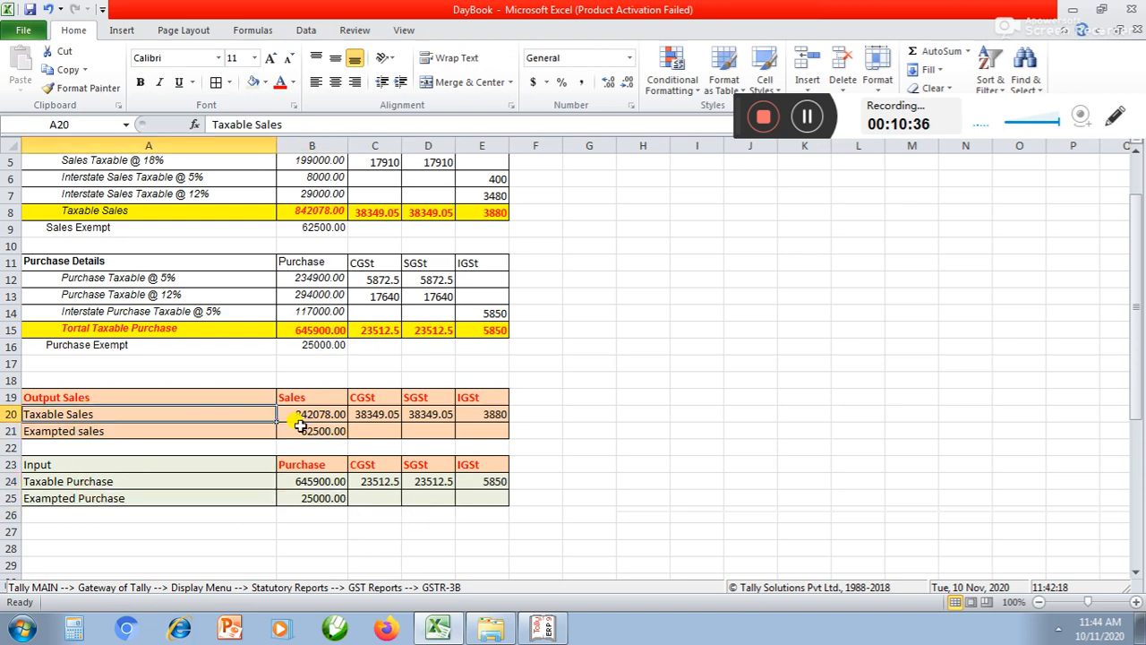